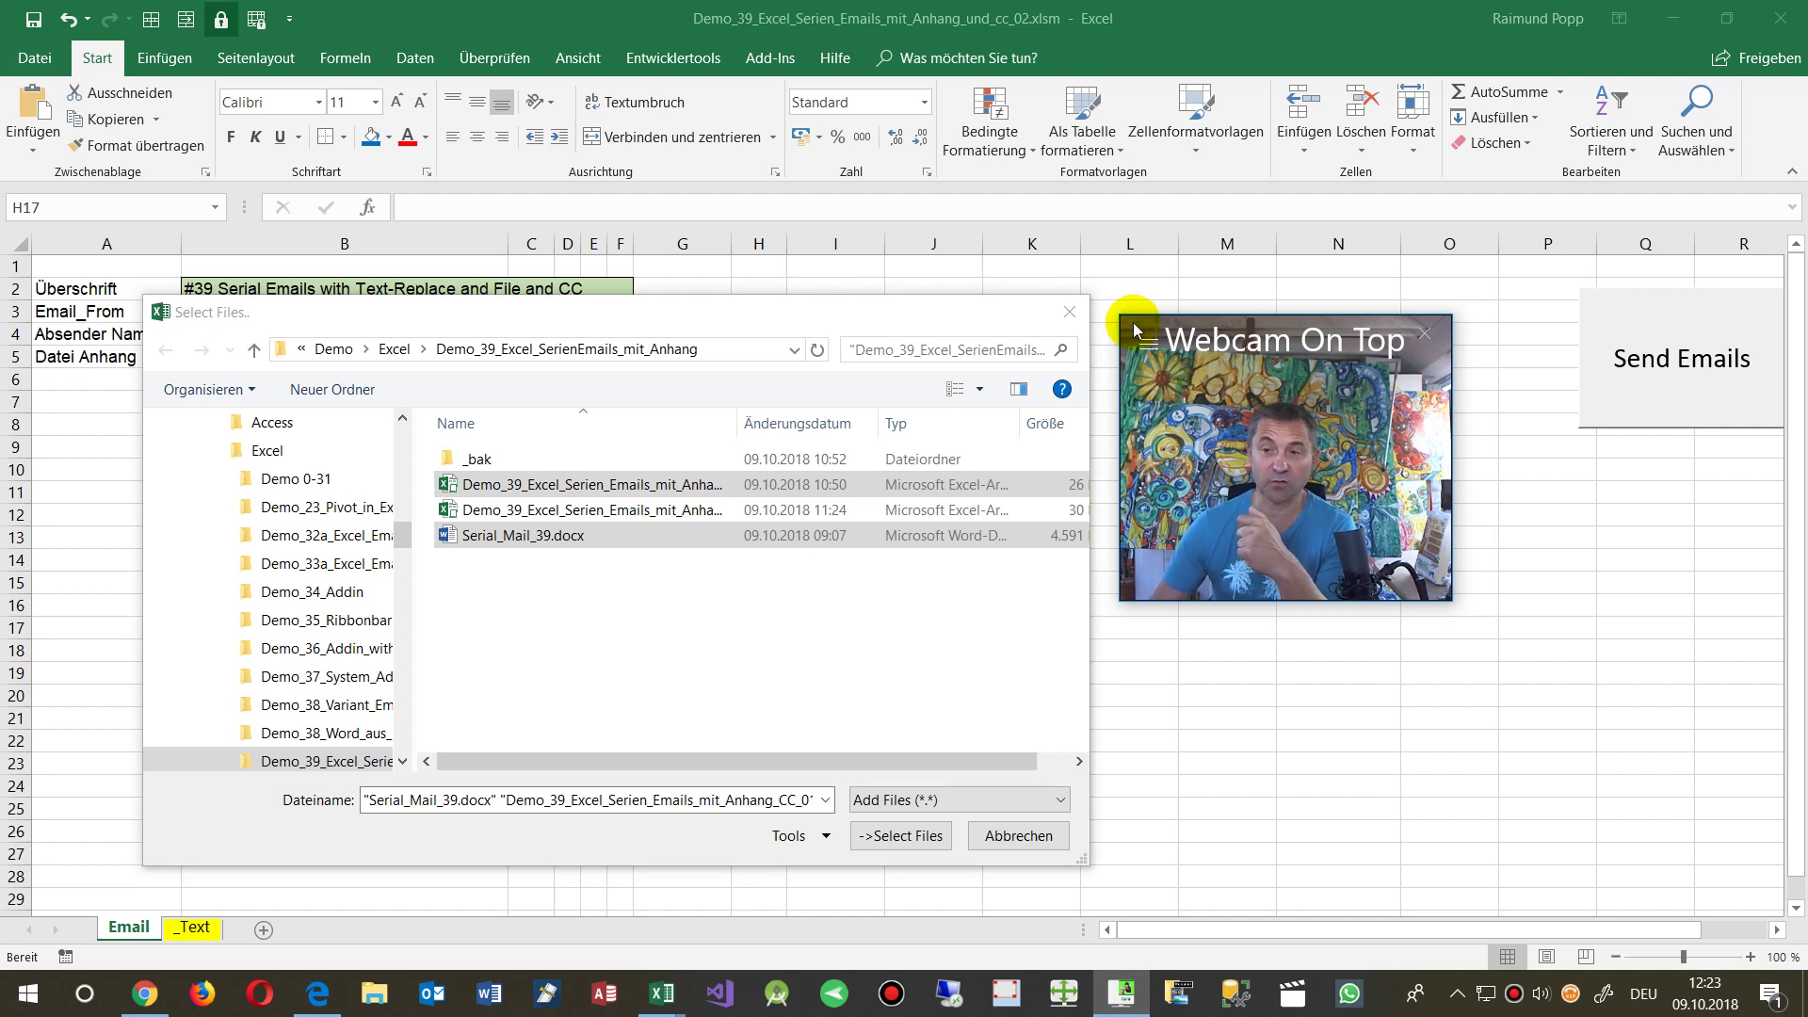
# - Pick the 10:50 CC_01 .xlsm file, then cancel the Select Files dialog, keeping B5 unchanged
pyautogui.click(640, 511)
pyautogui.click(641, 486)
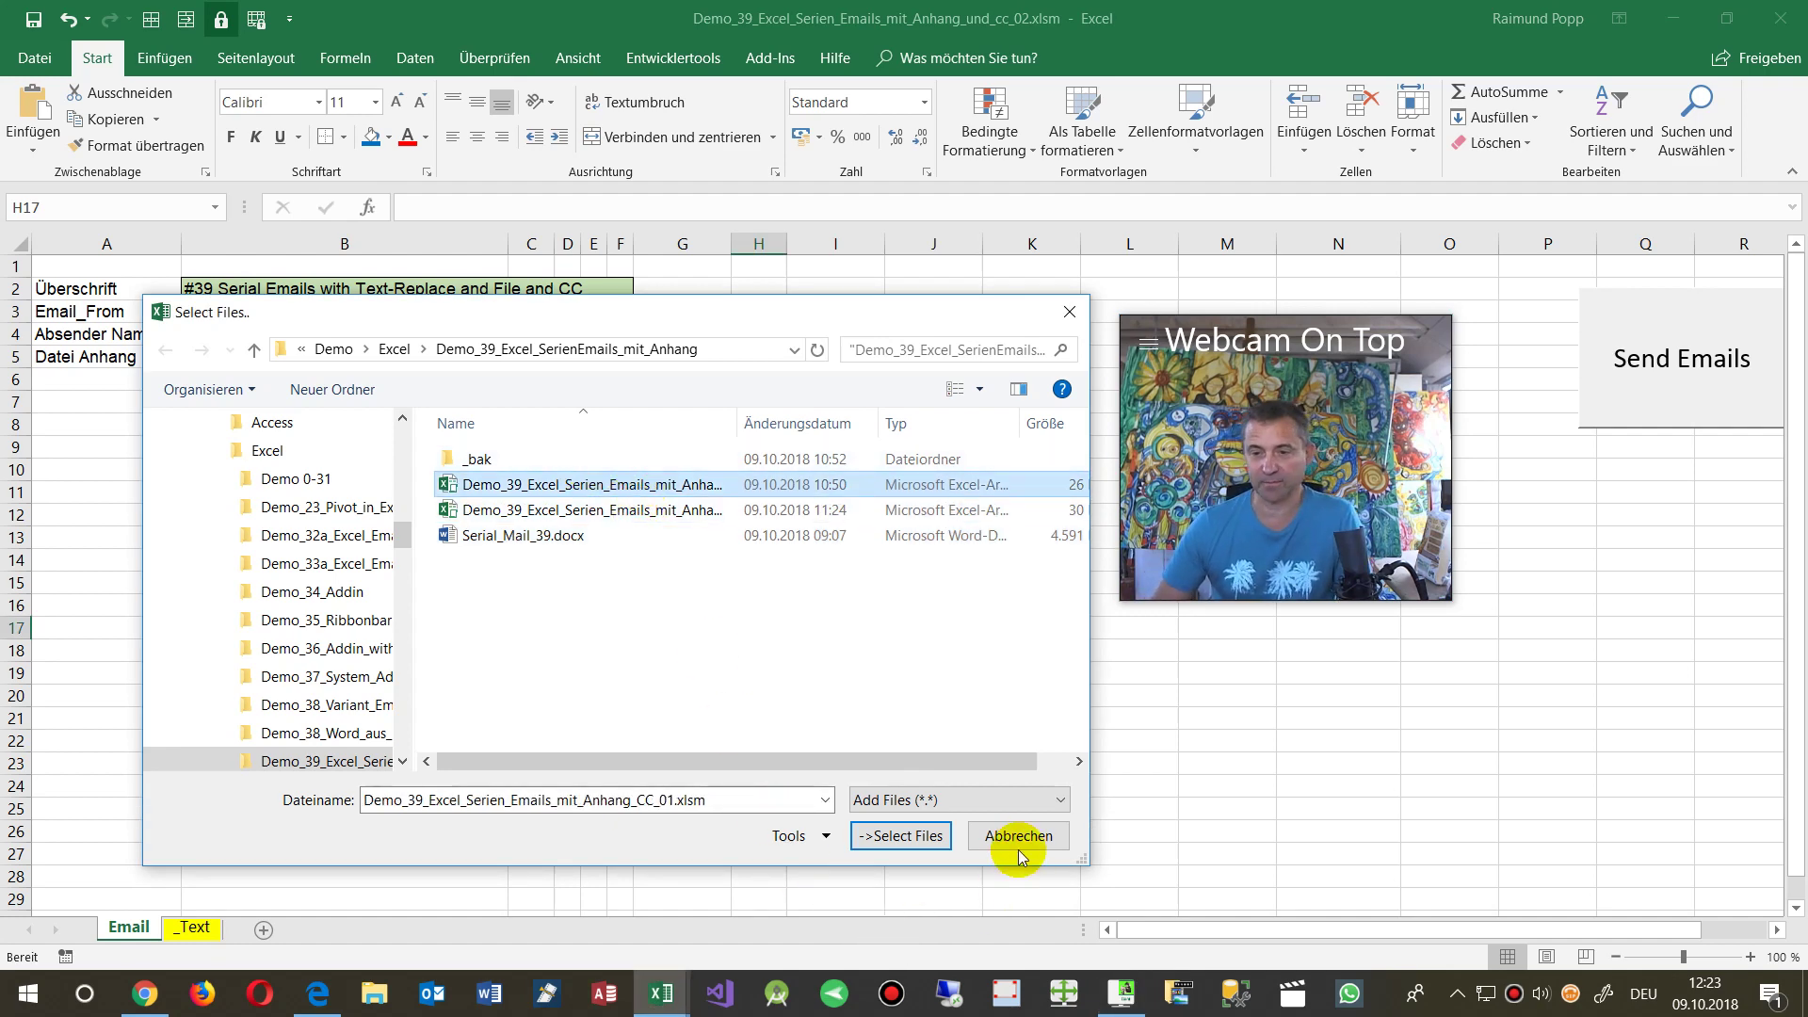
pyautogui.click(918, 836)
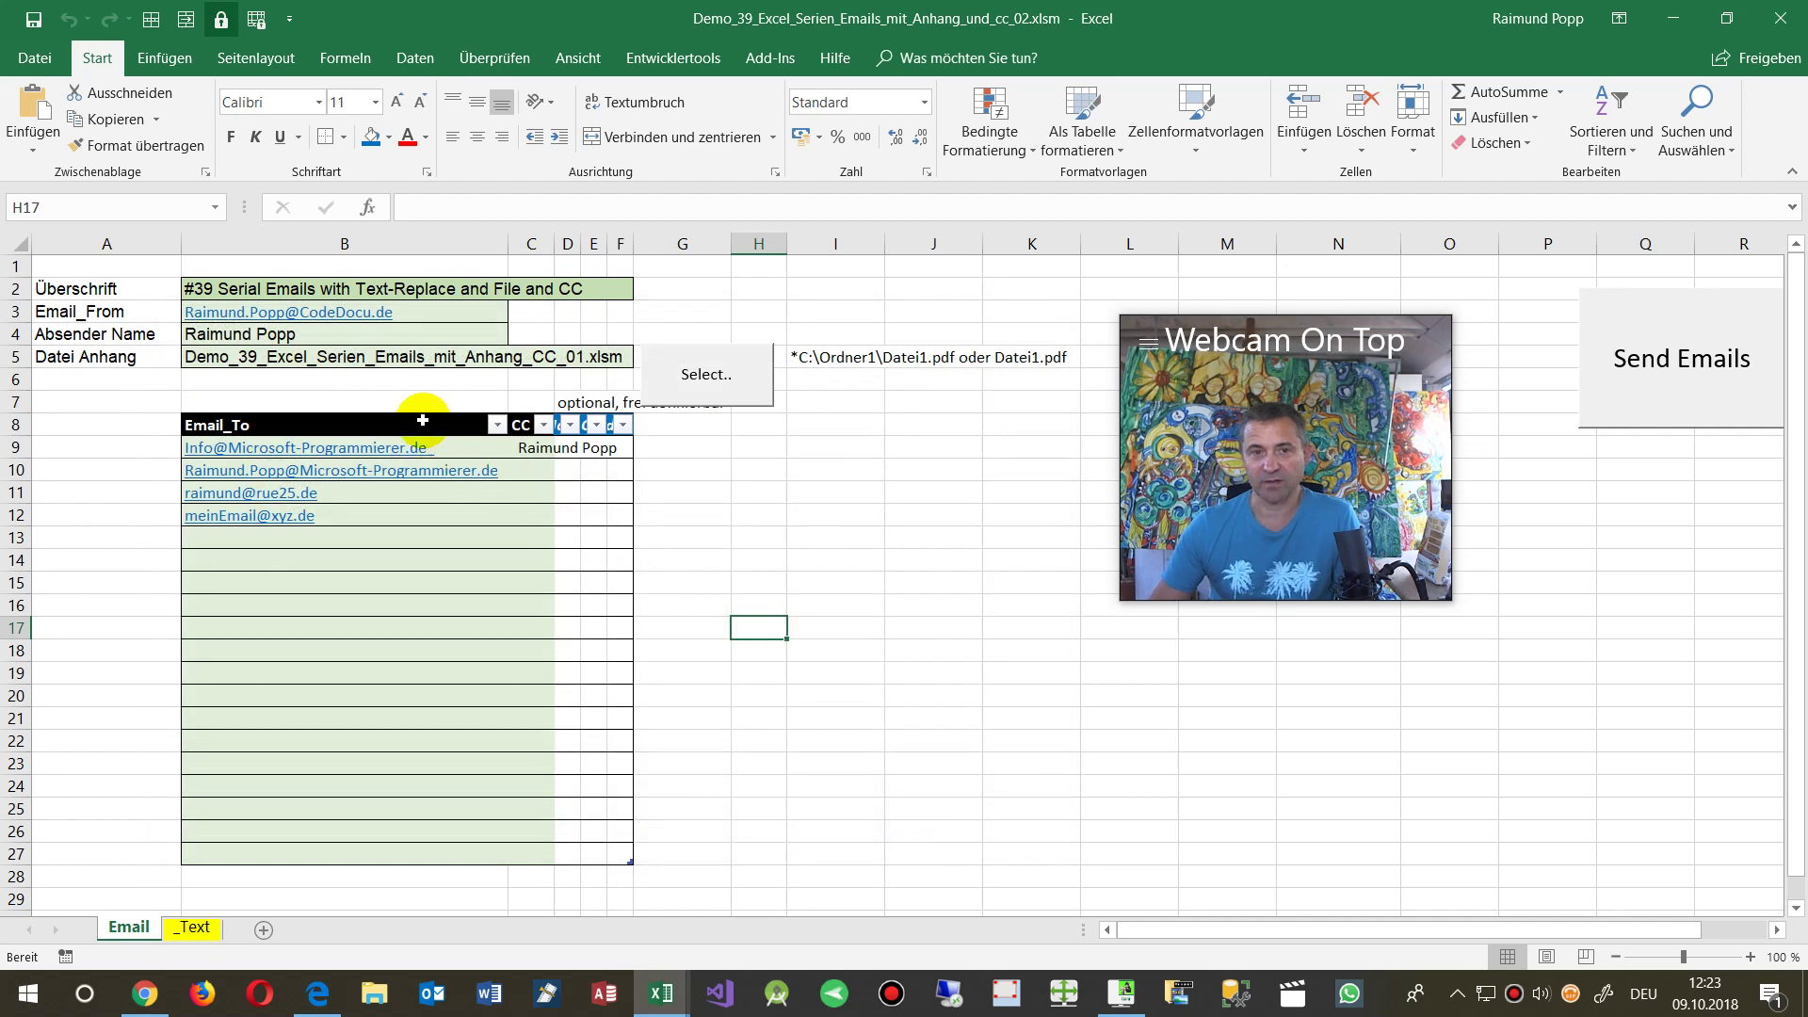
# - Select columns C through F and widen them until the Name and Ort headers are readable
pyautogui.moveTo(534, 243); pyautogui.dragTo(681, 243)
pyautogui.click(930, 695)
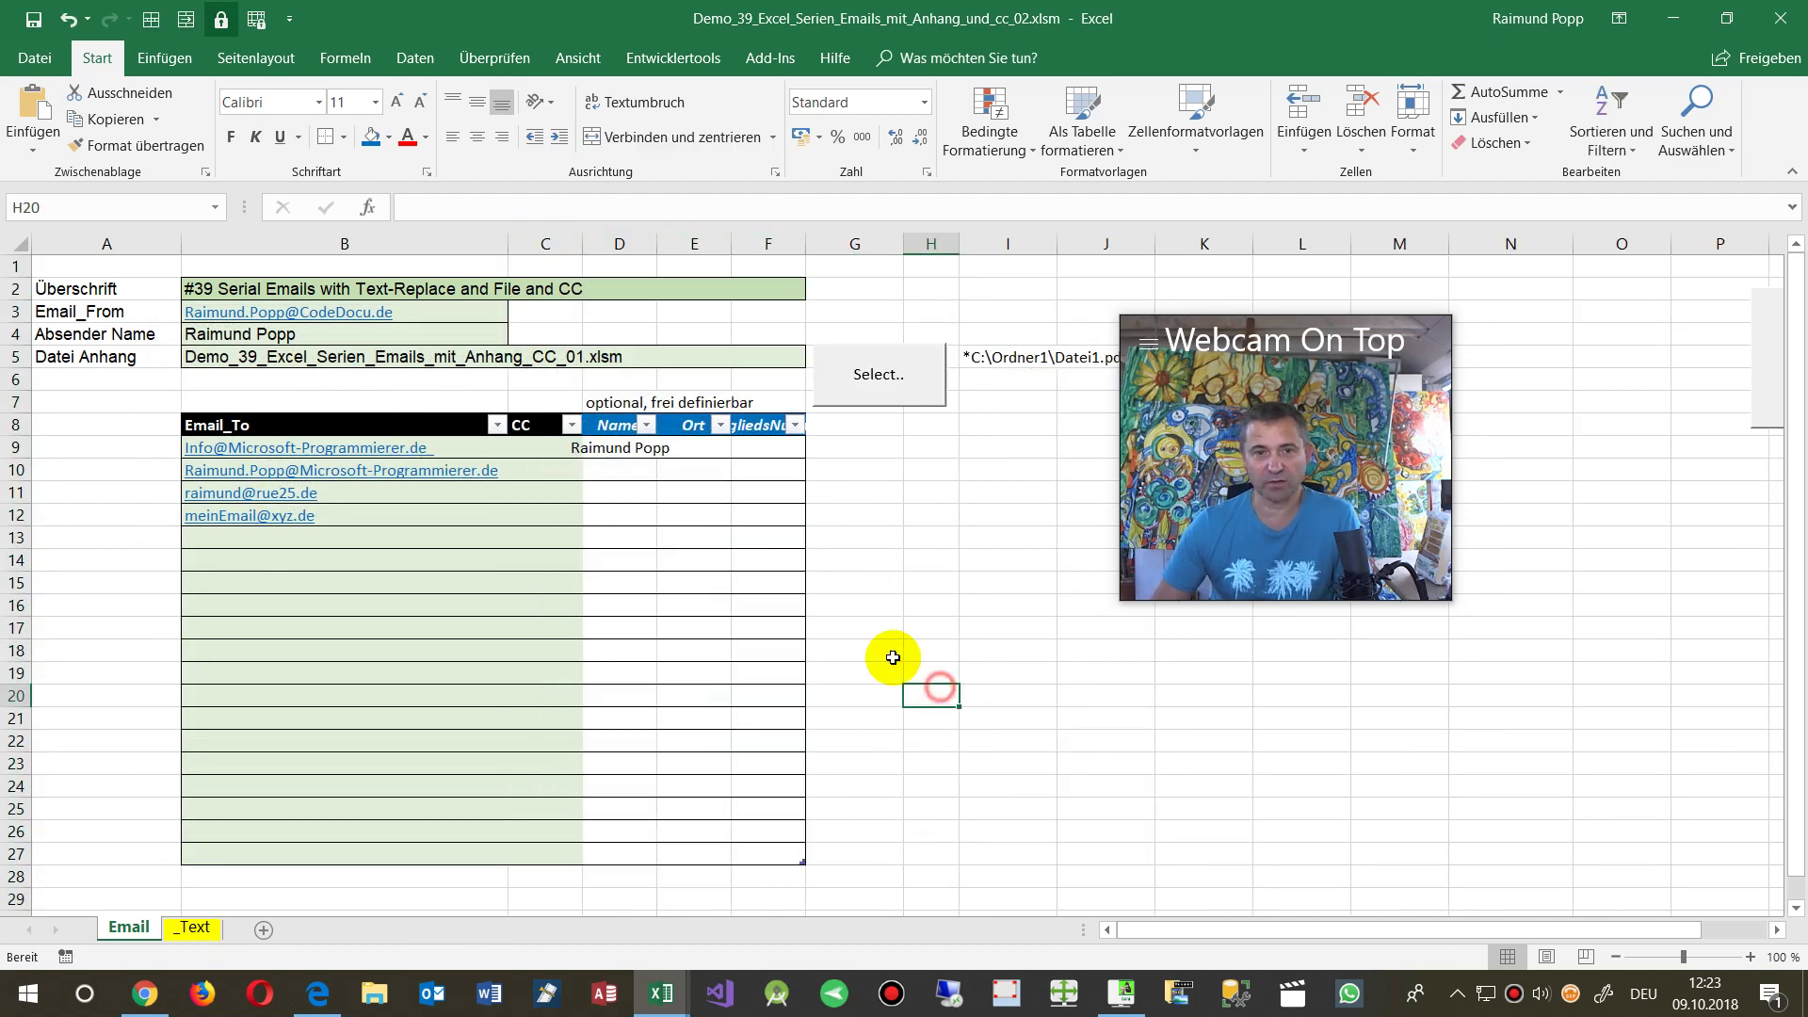
pyautogui.click(868, 394)
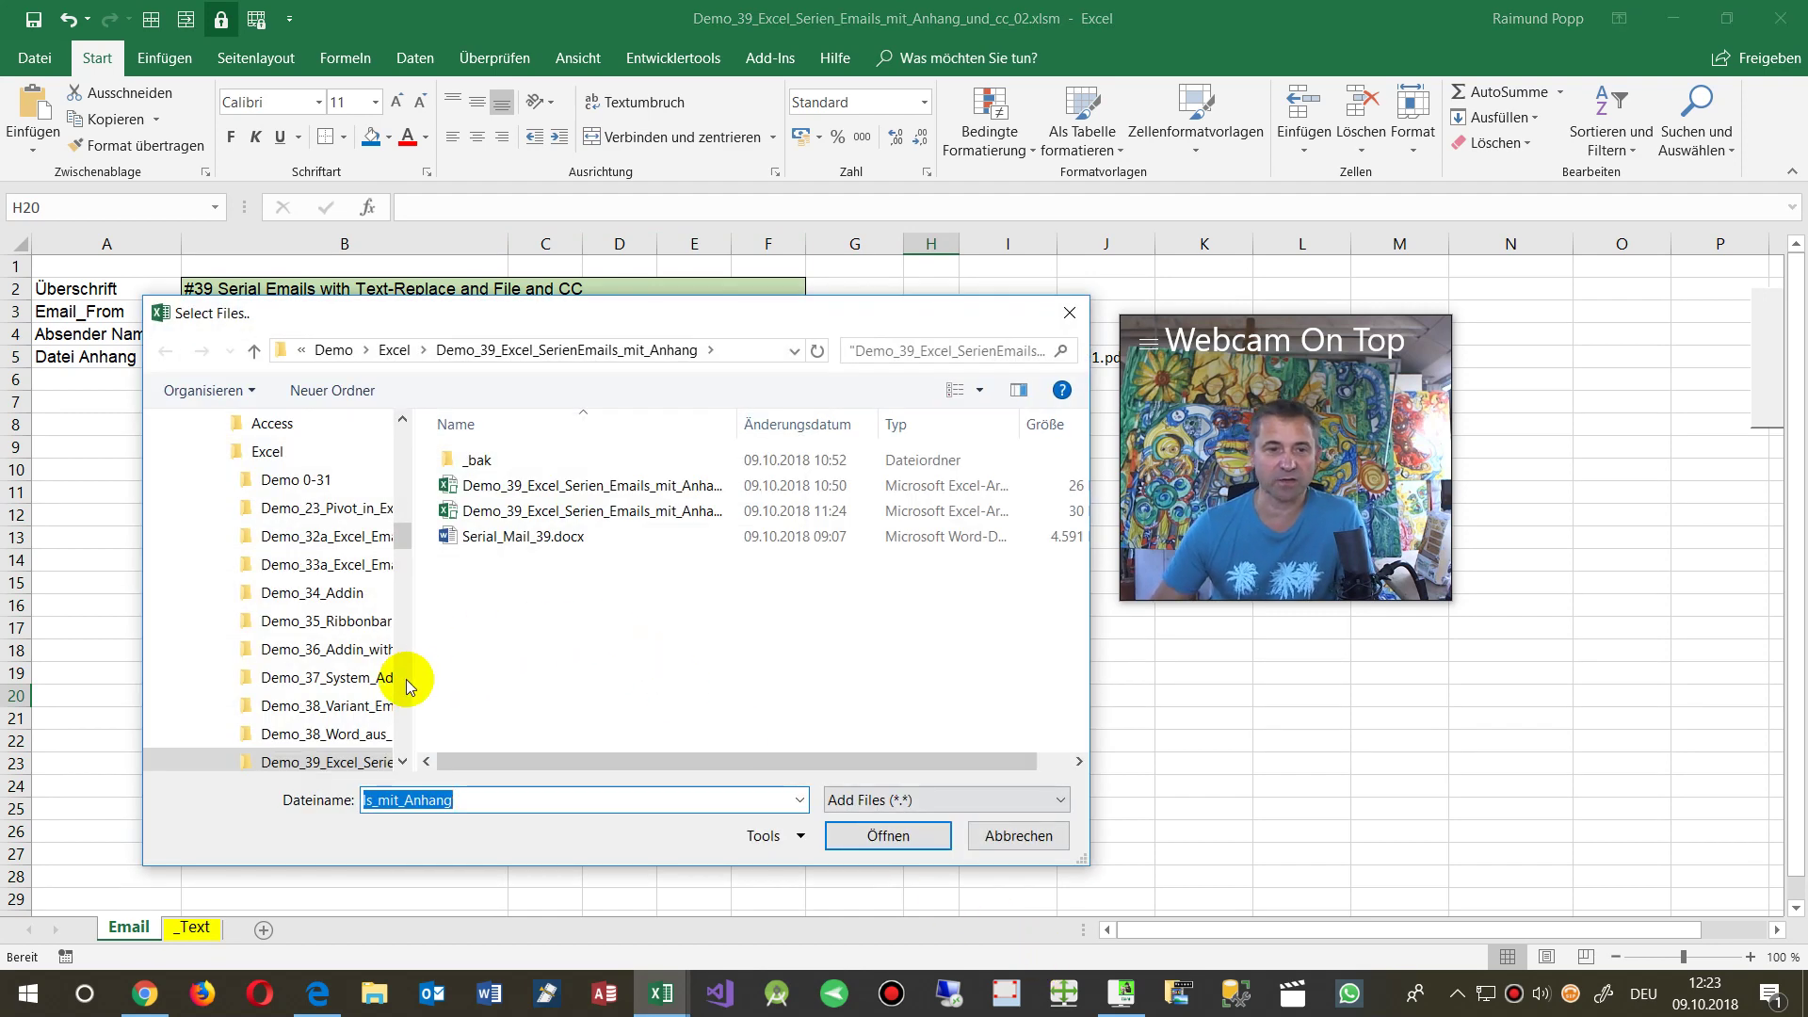
# - Choose the 11:24 cc_02 .xlsm file as the attachment and check it appears in B5
pyautogui.click(504, 485)
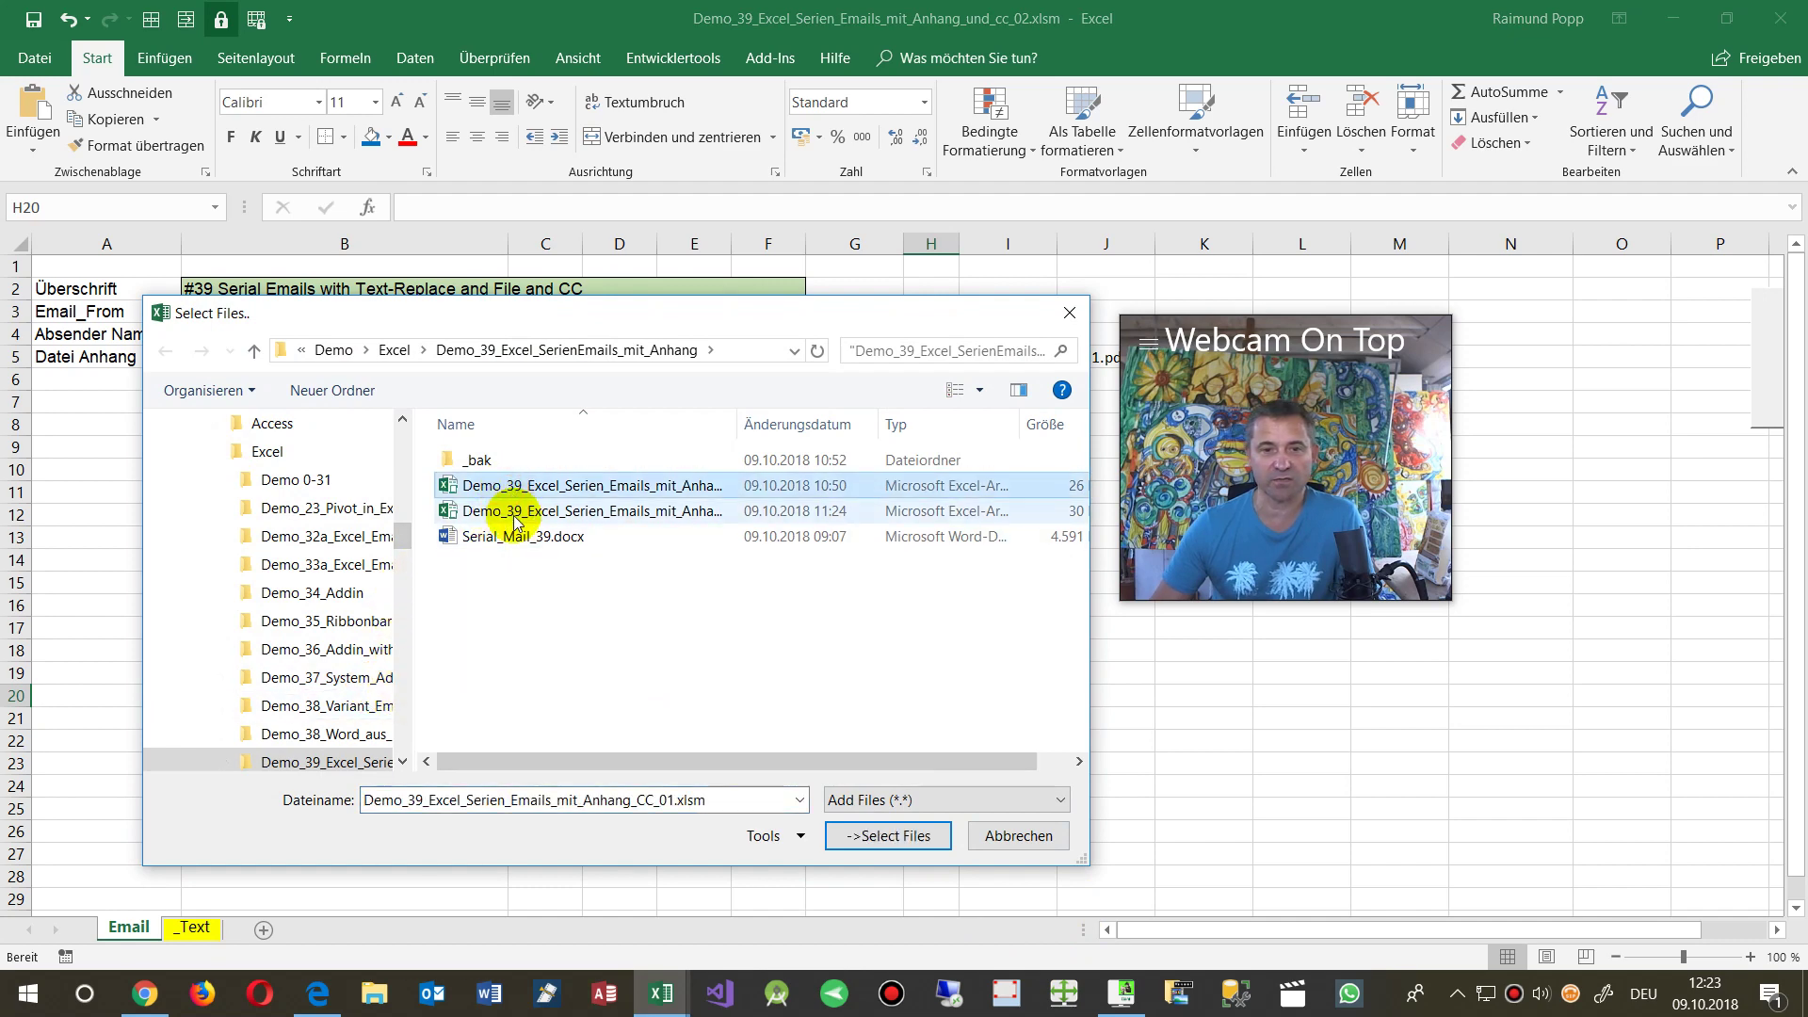
pyautogui.click(516, 510)
pyautogui.click(508, 535)
pyautogui.click(518, 510)
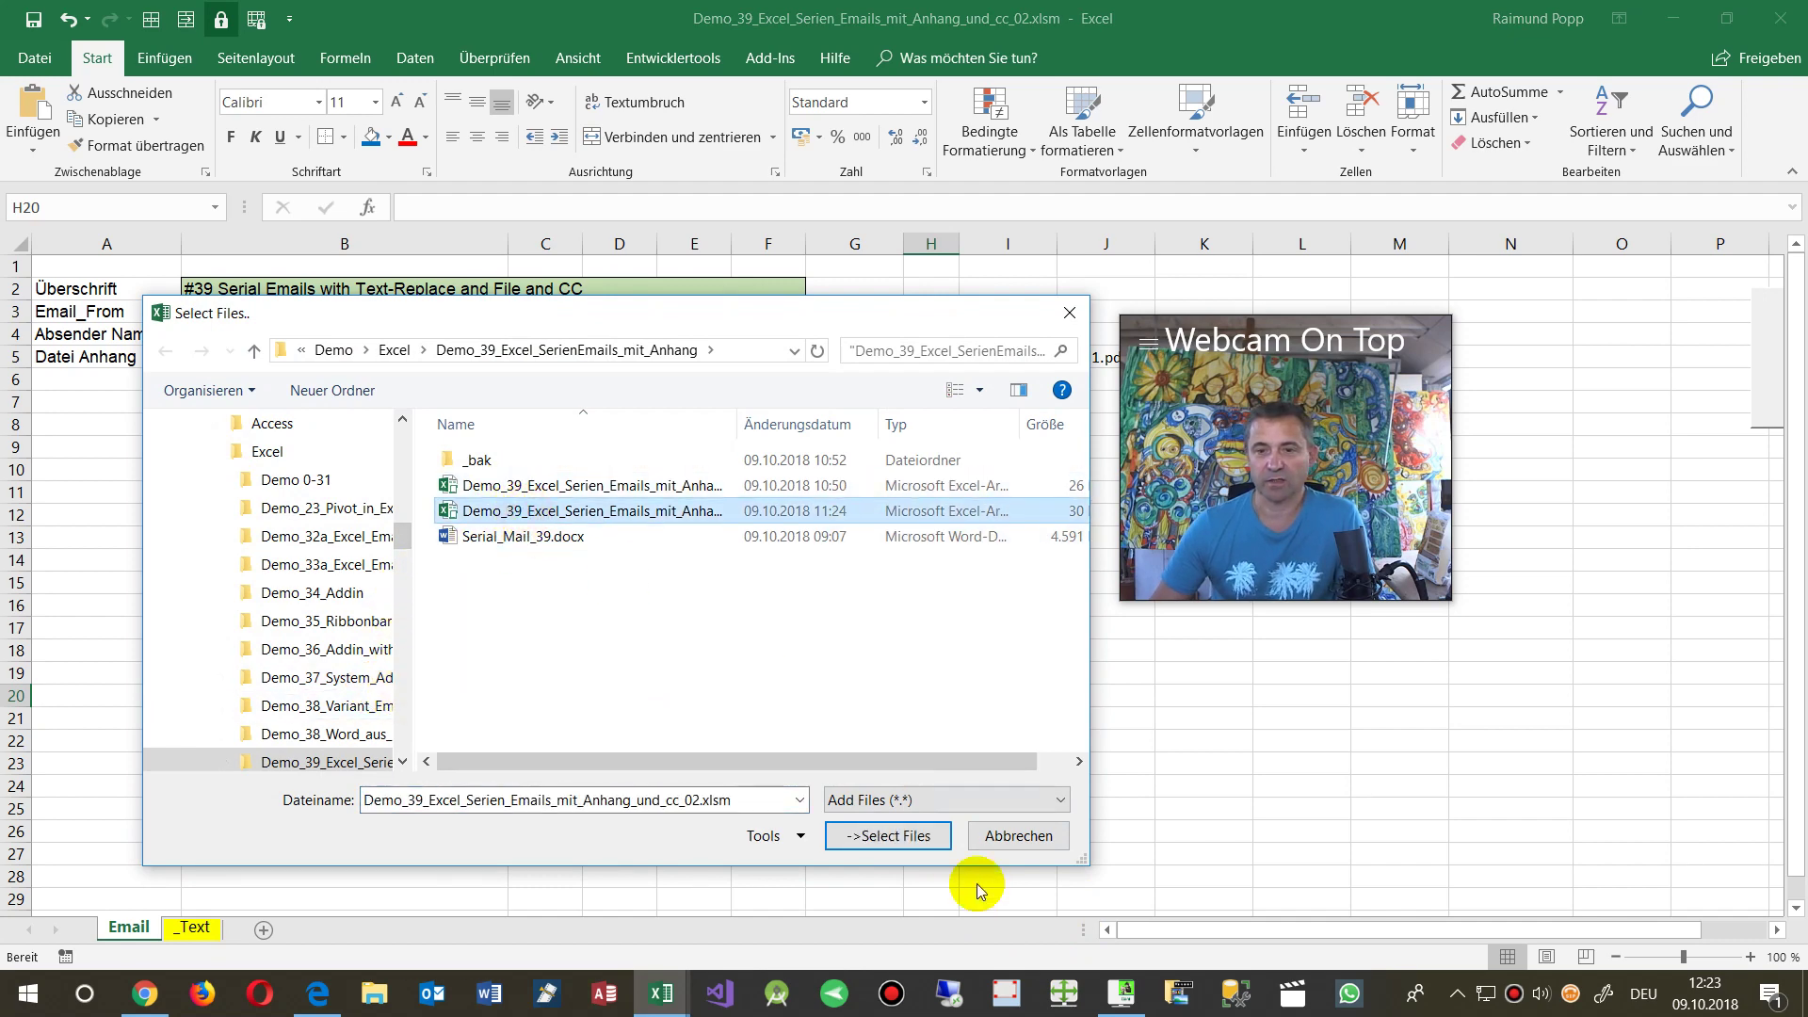
pyautogui.click(909, 836)
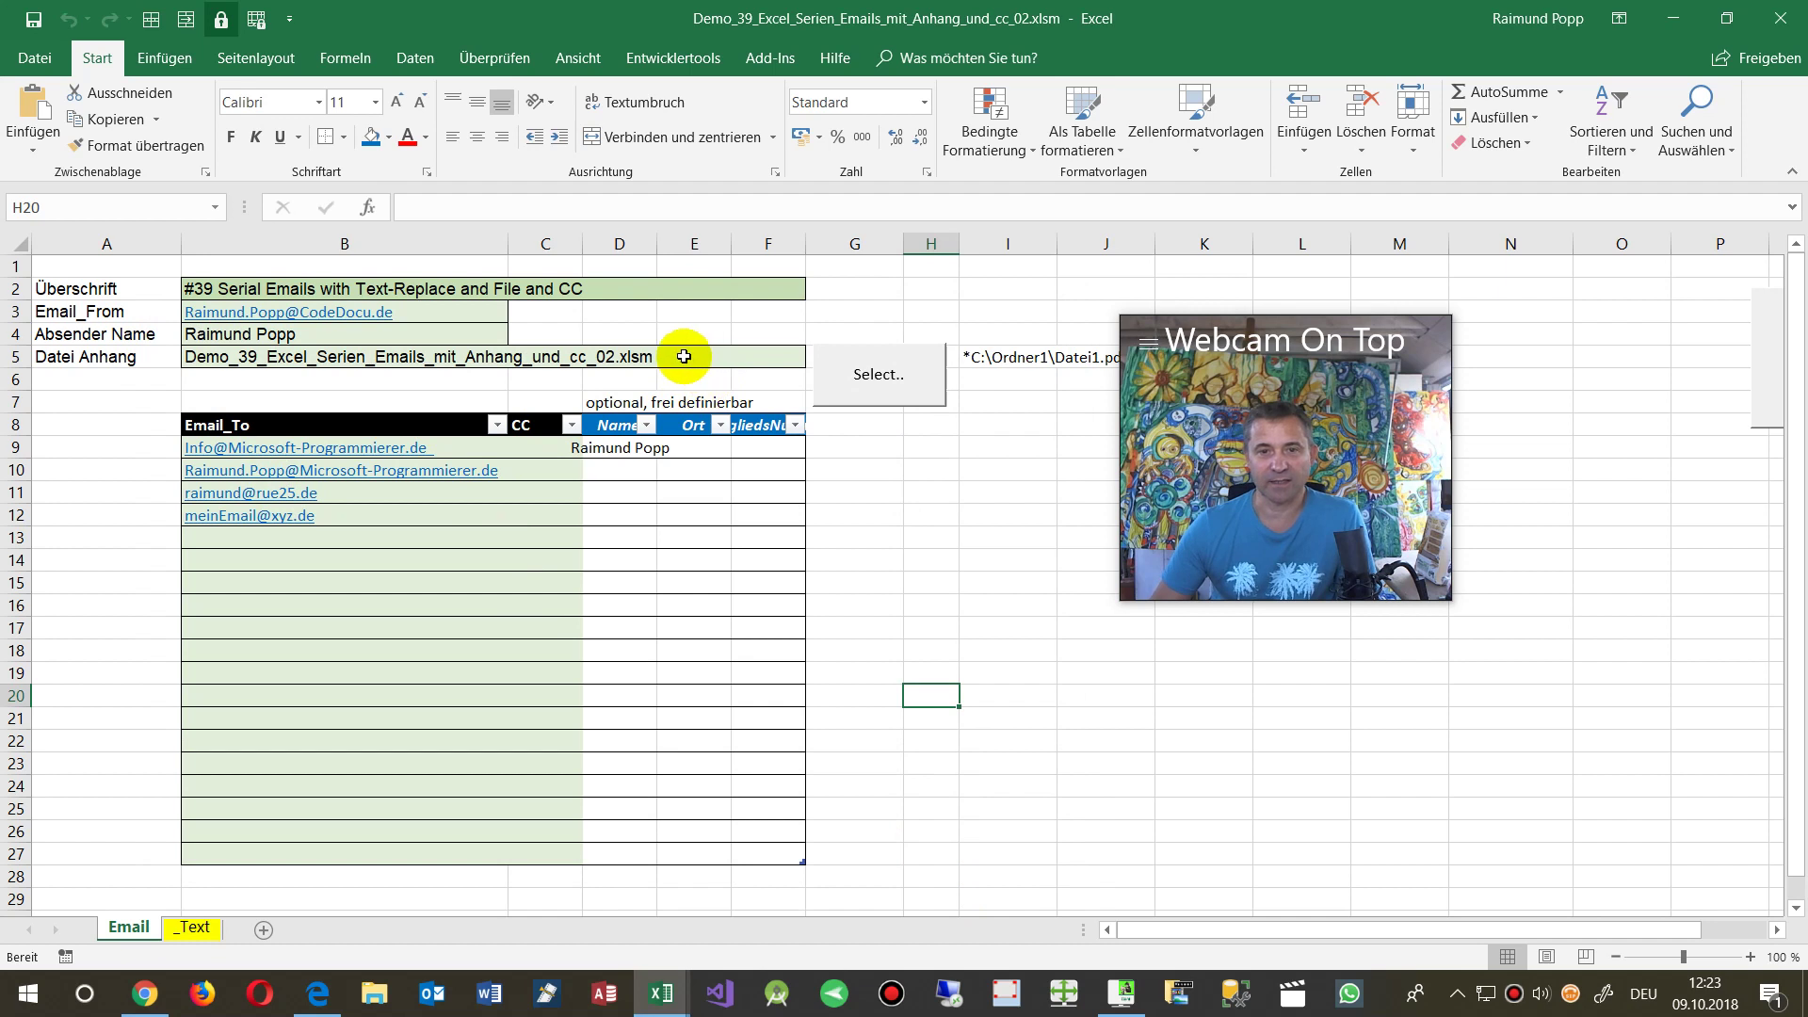
pyautogui.click(613, 356)
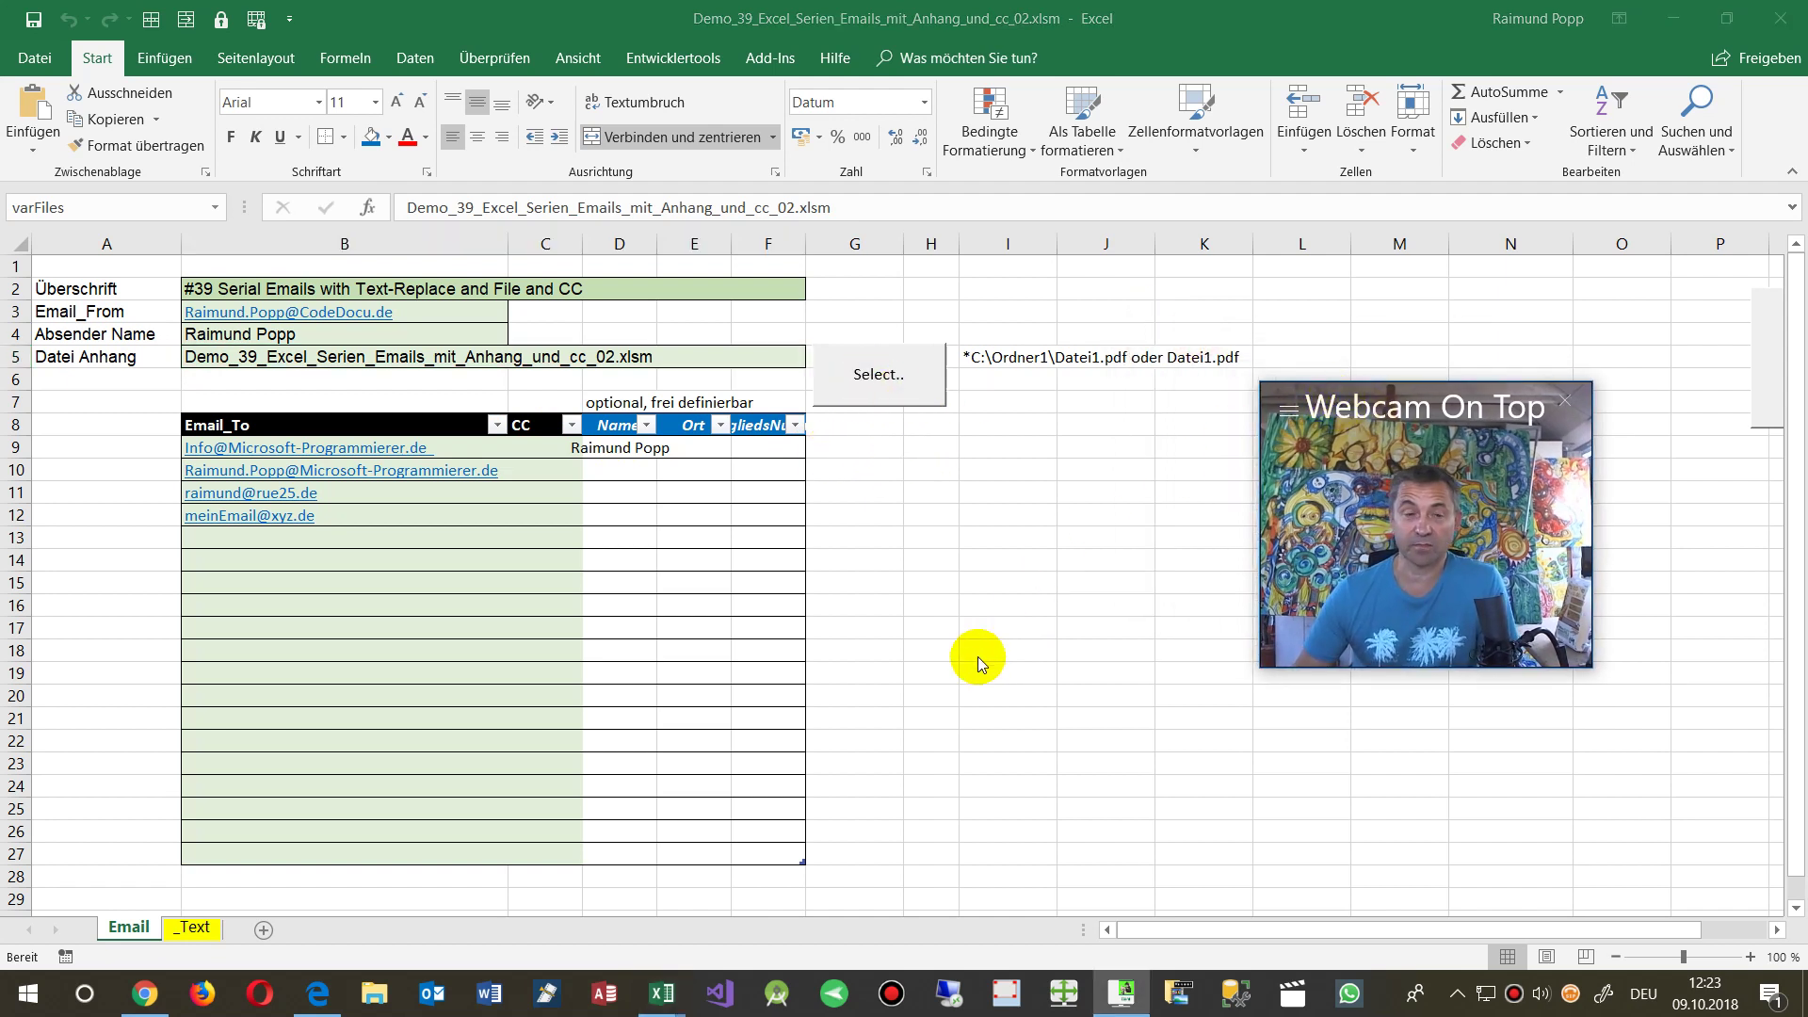
# - Show the Entwicklertools tab and glance at the Add-Ins list before closing it
pyautogui.click(671, 60)
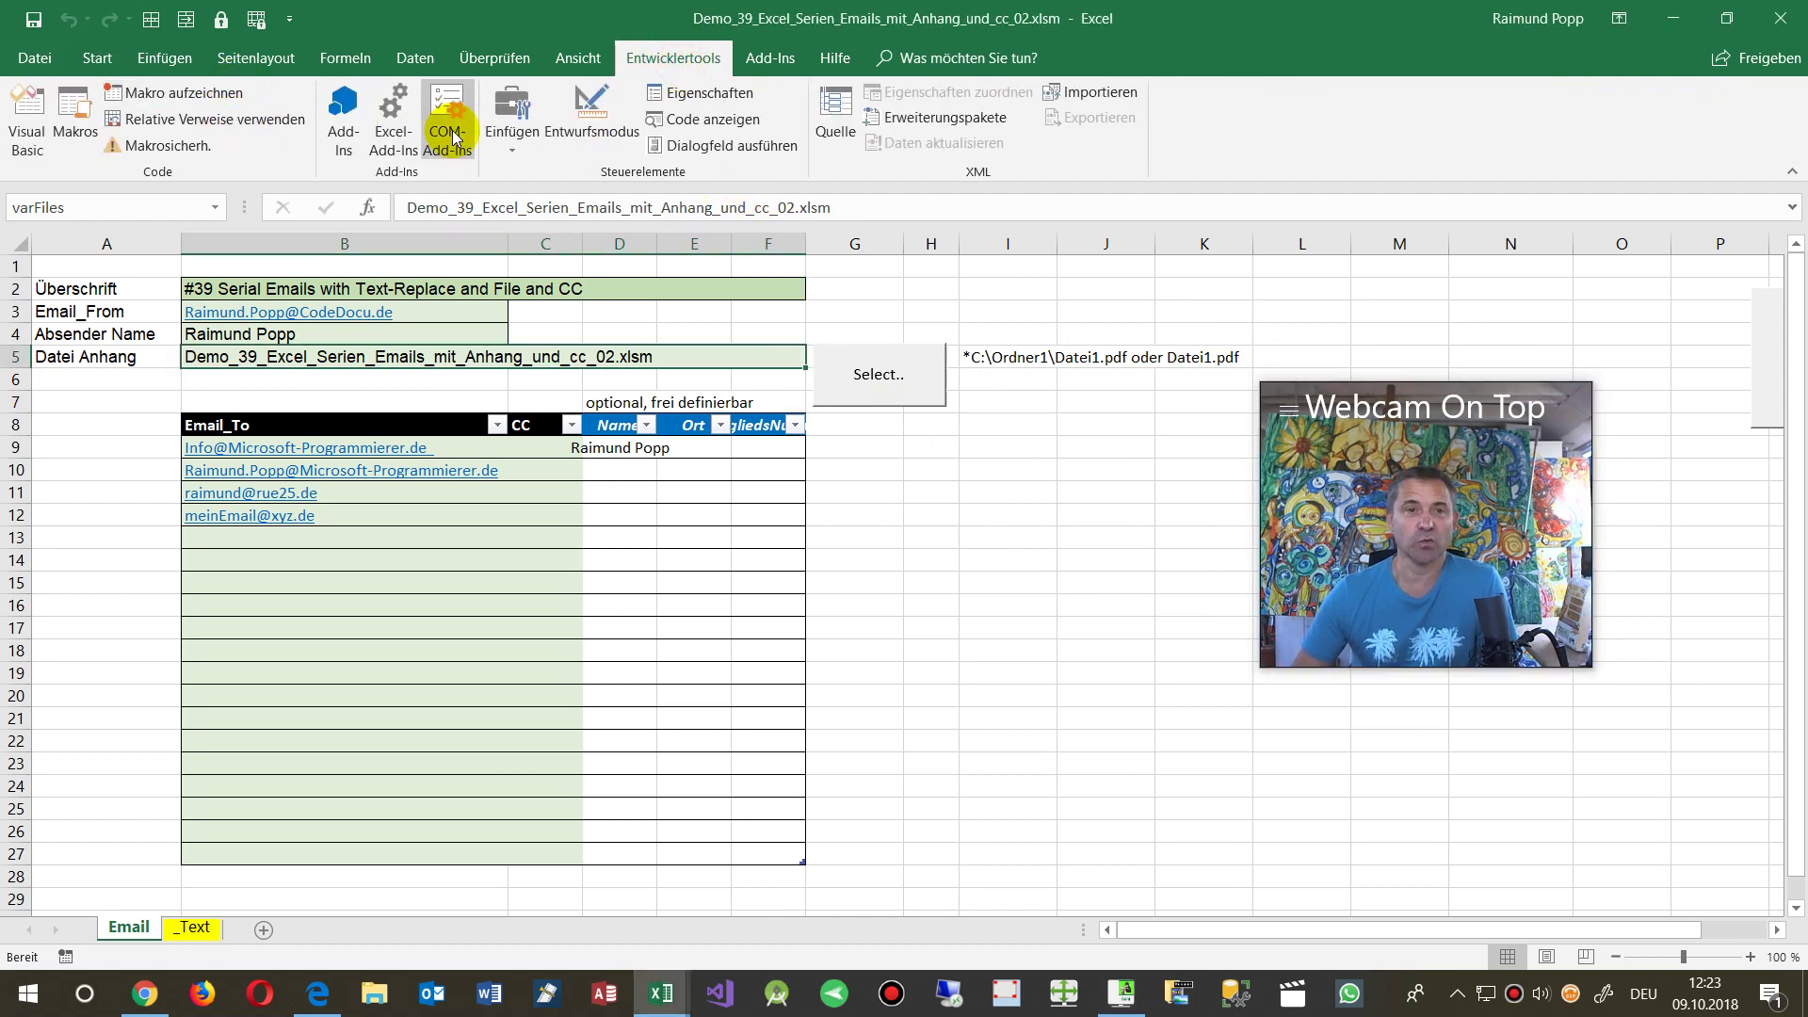
pyautogui.click(395, 132)
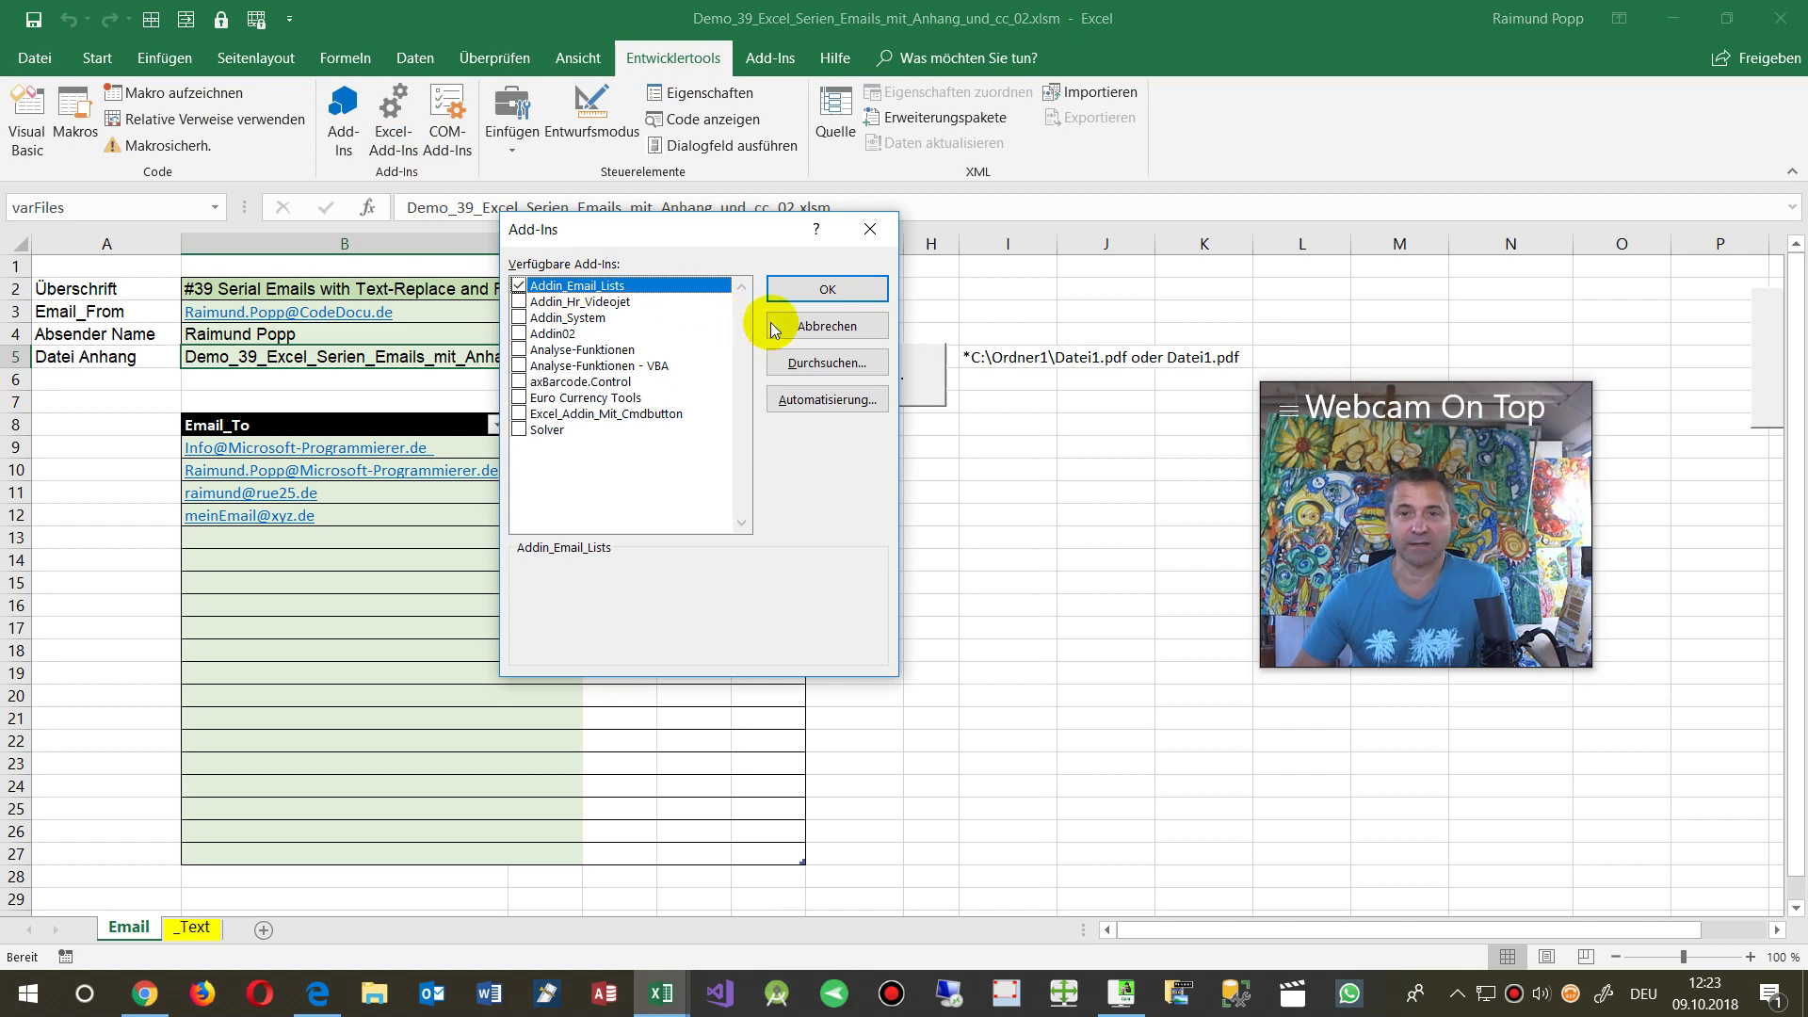
pyautogui.click(774, 330)
# - Draw a trial form button over G9:H13, cancel Makro zuweisen, and delete the button
pyautogui.click(512, 118)
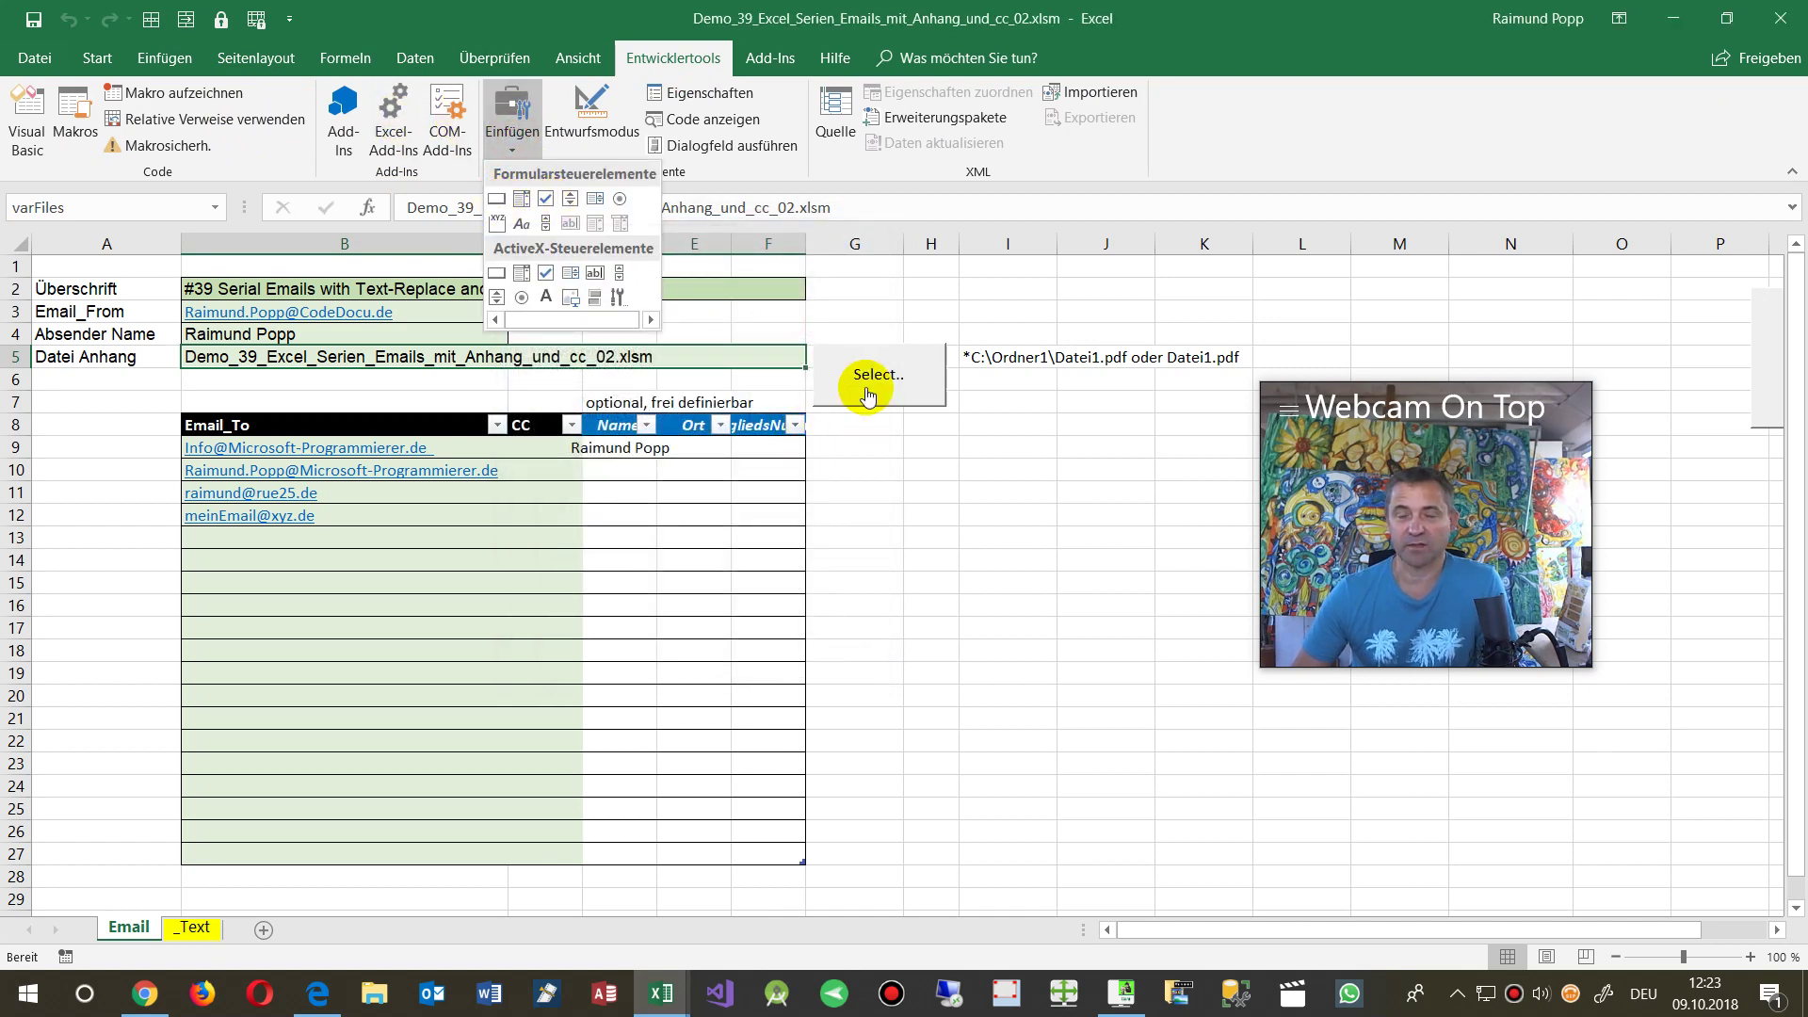
pyautogui.click(498, 203)
pyautogui.moveTo(840, 473); pyautogui.dragTo(974, 570)
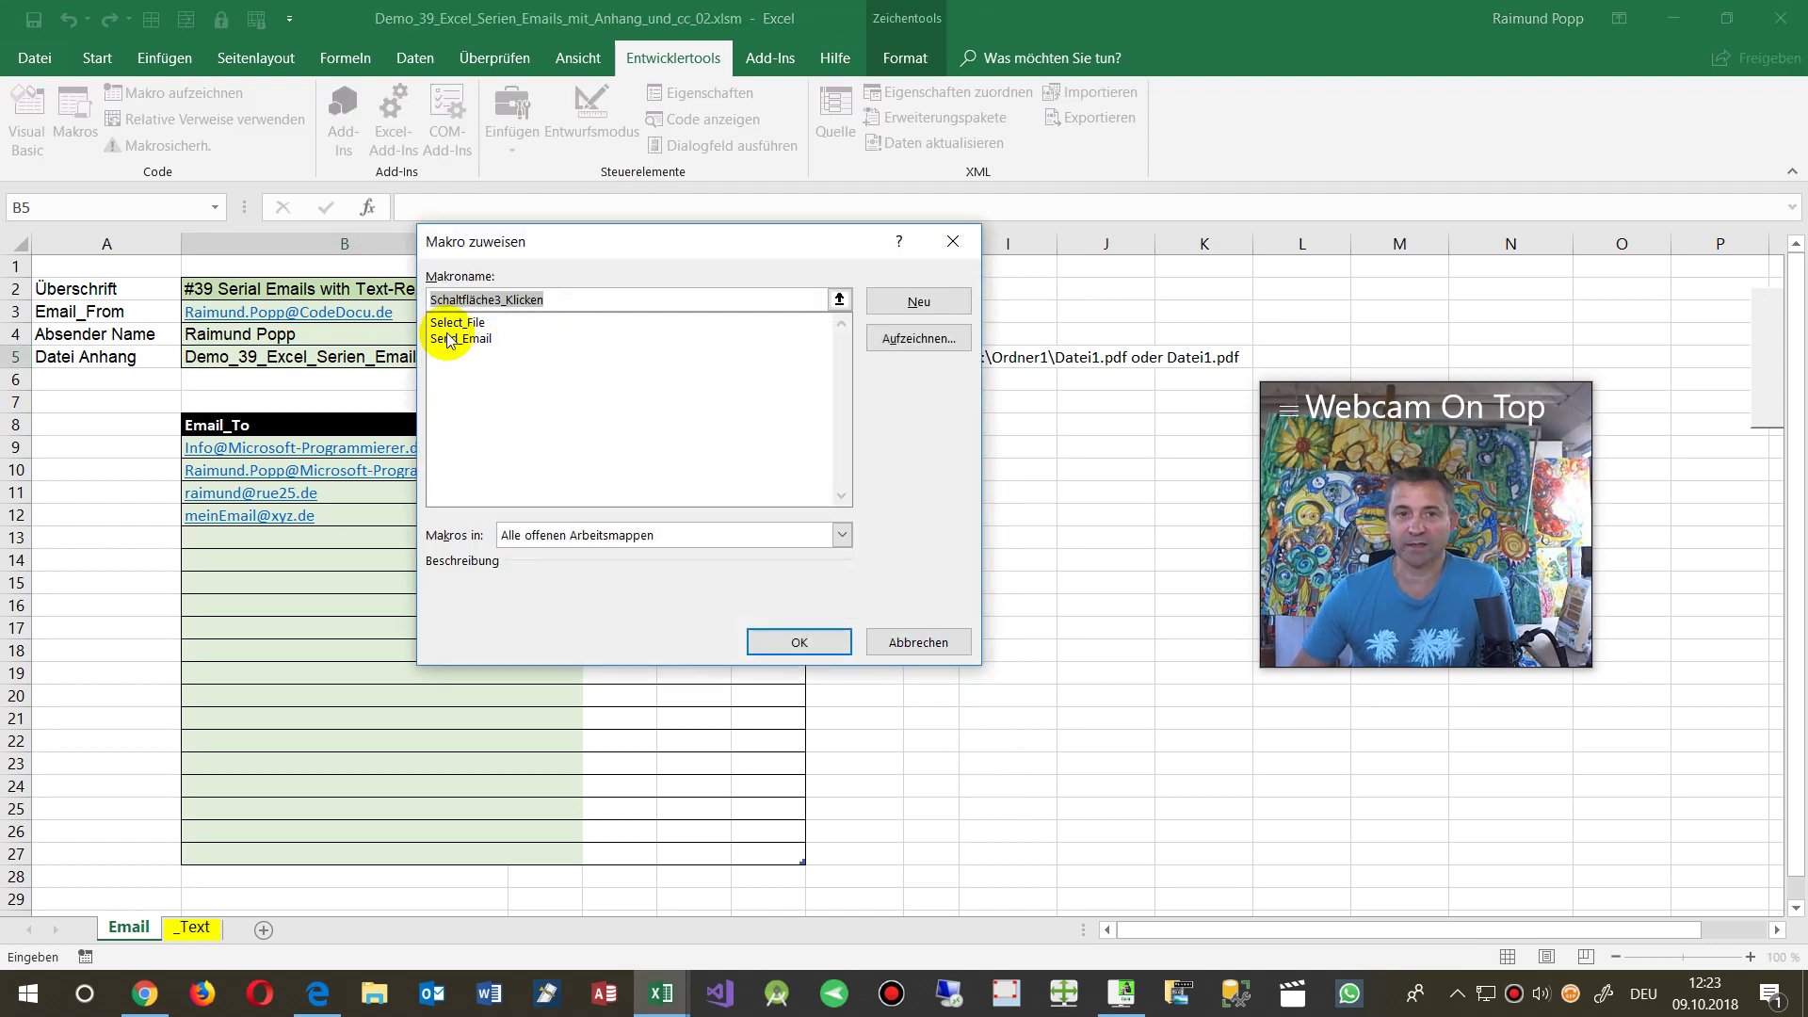
pyautogui.click(459, 324)
pyautogui.click(491, 338)
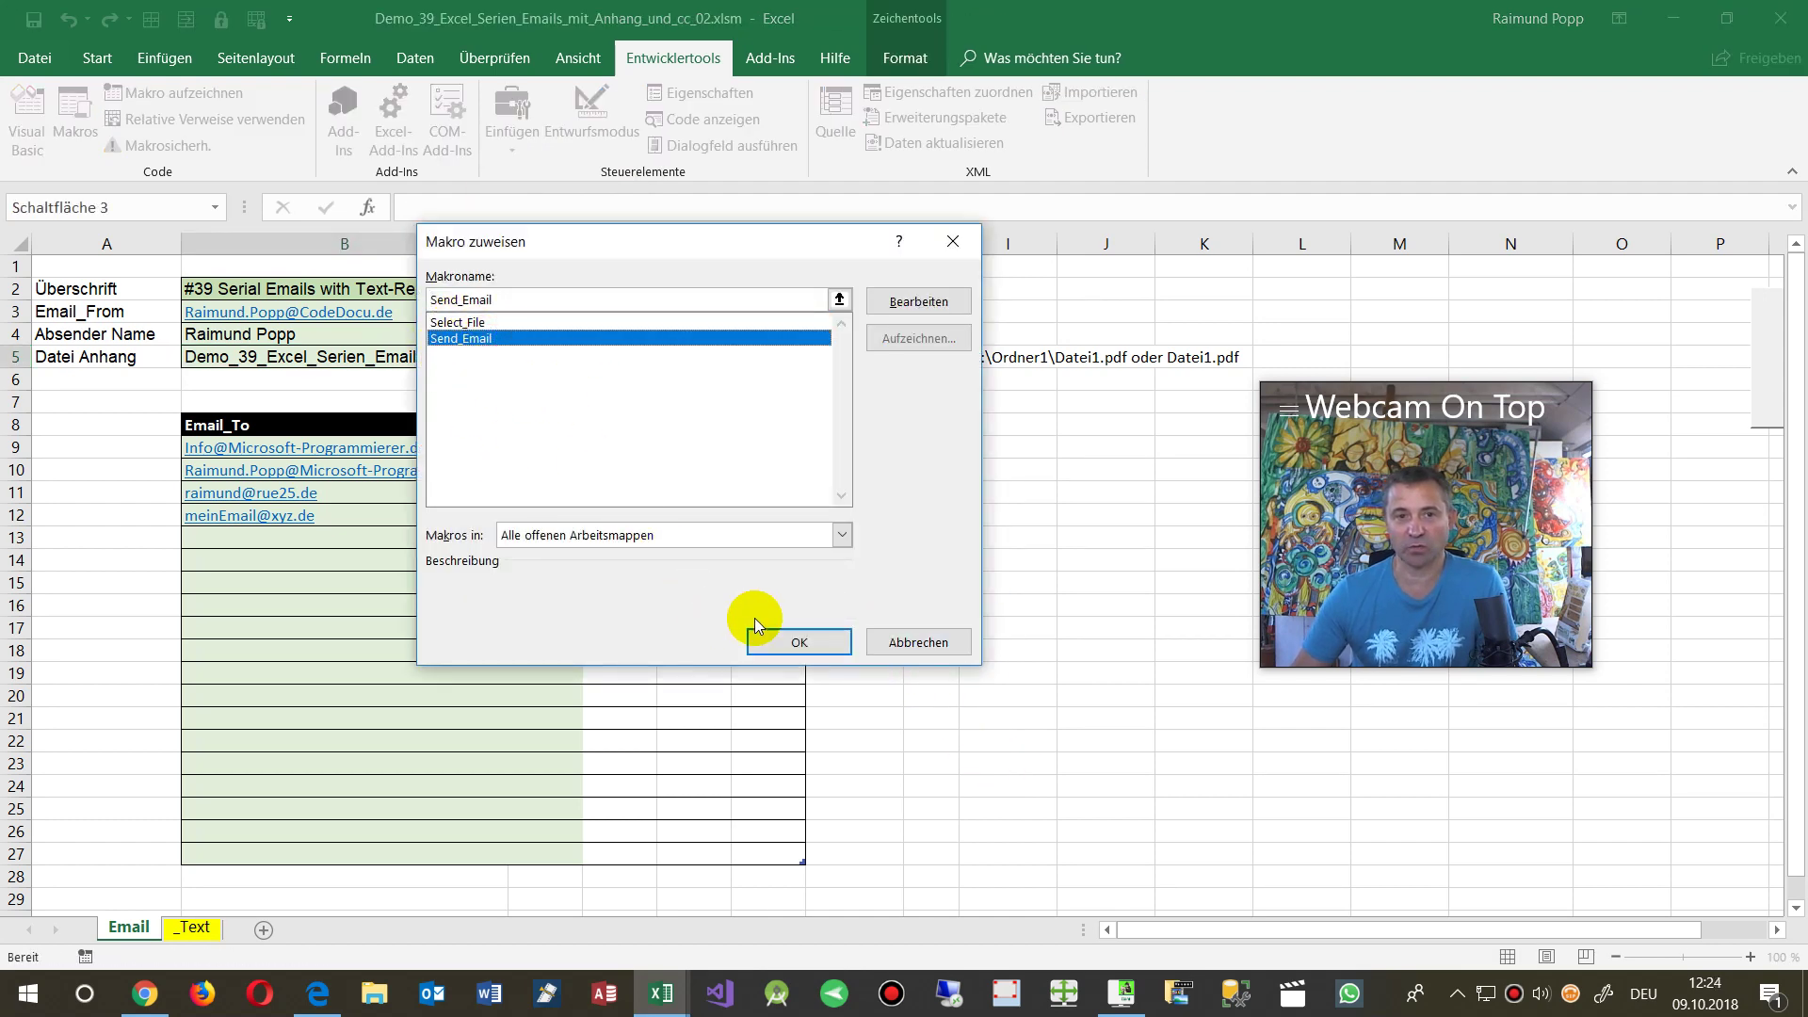
pyautogui.click(458, 322)
pyautogui.click(909, 642)
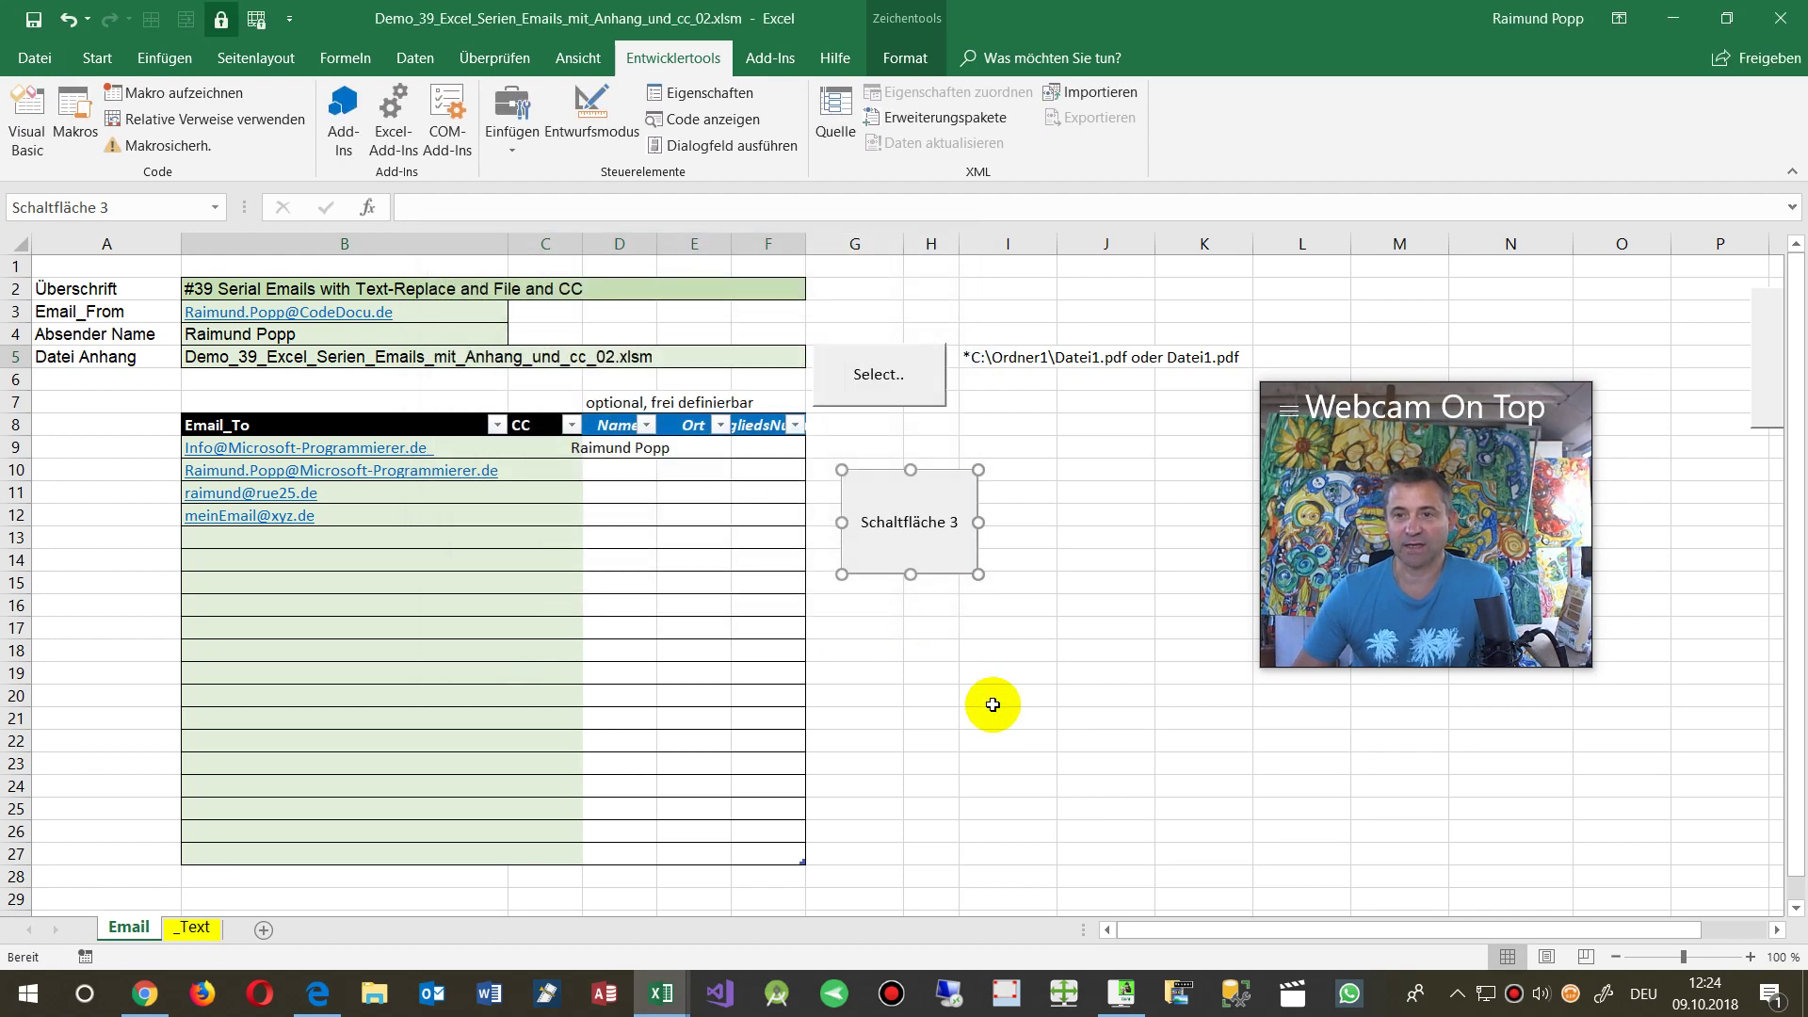
pyautogui.press('Delete')
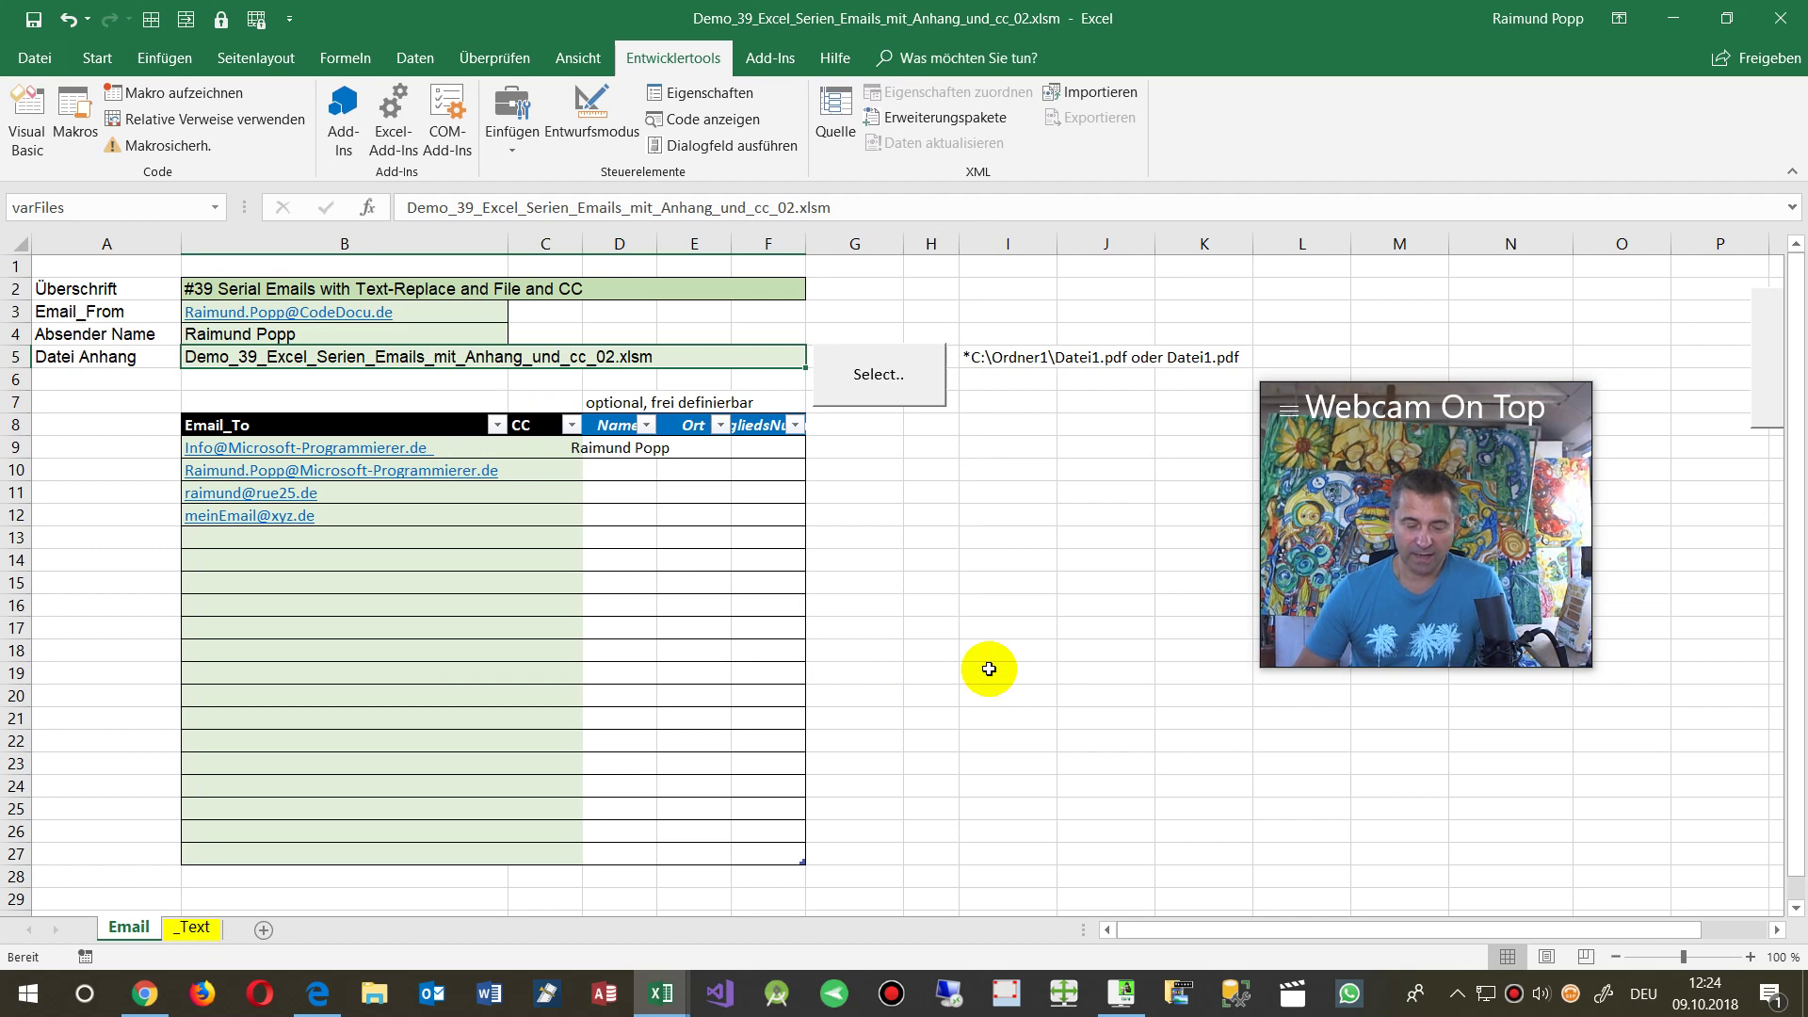
# - Open the VBA editor with Alt+F11 and locate the FileDialog declaration in Select_File
pyautogui.hotkey('alt', 'F11')
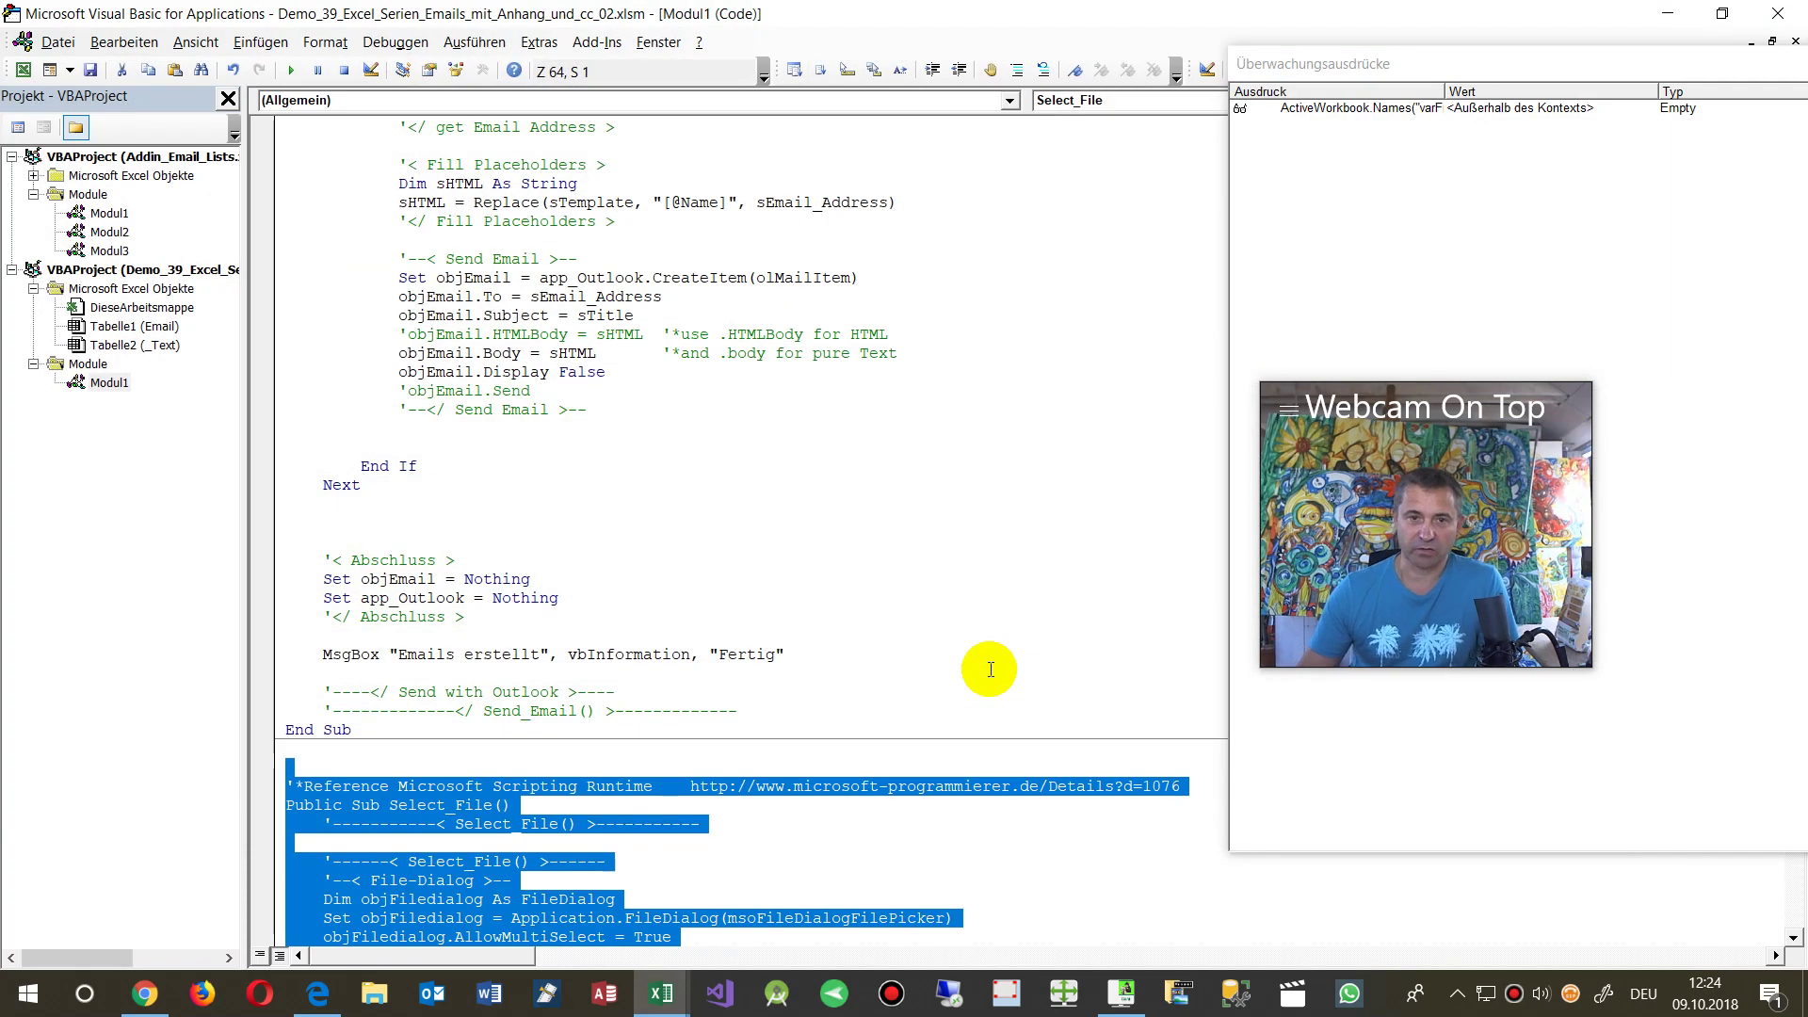
pyautogui.scroll(-6, 968, 680)
pyautogui.scroll(-1, 968, 680)
pyautogui.click(948, 727)
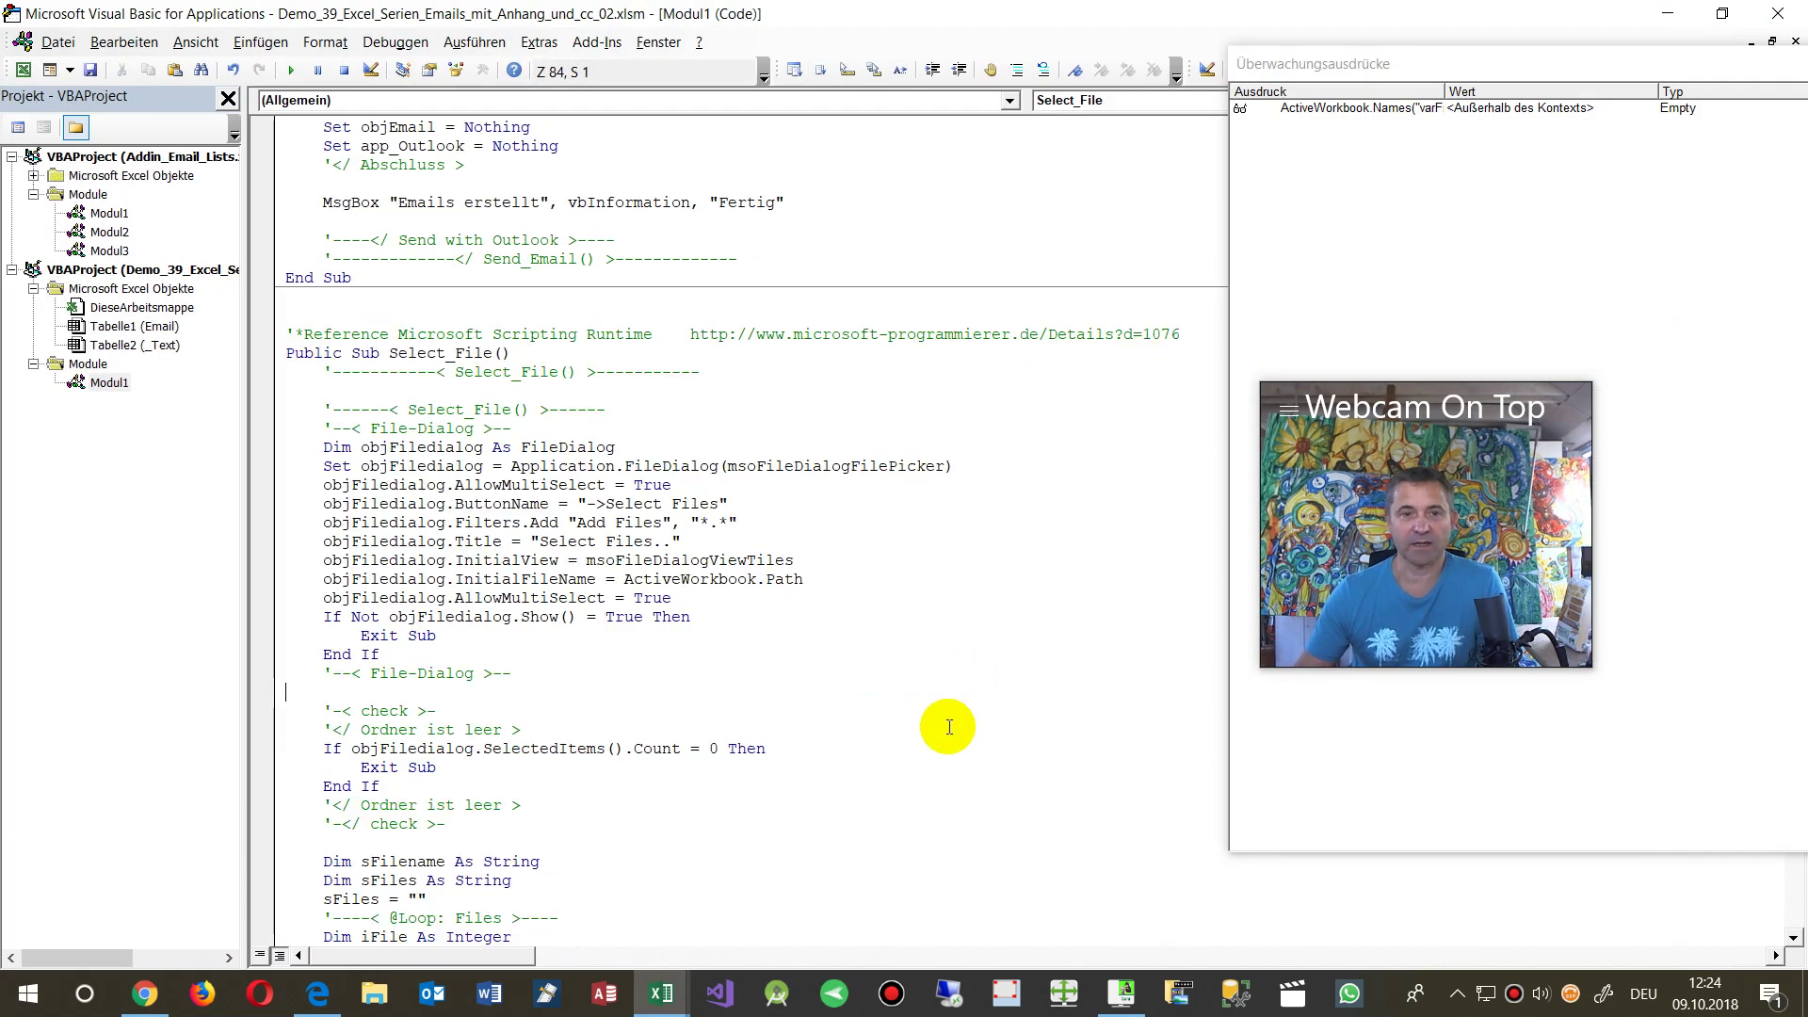
pyautogui.scroll(-4, 949, 727)
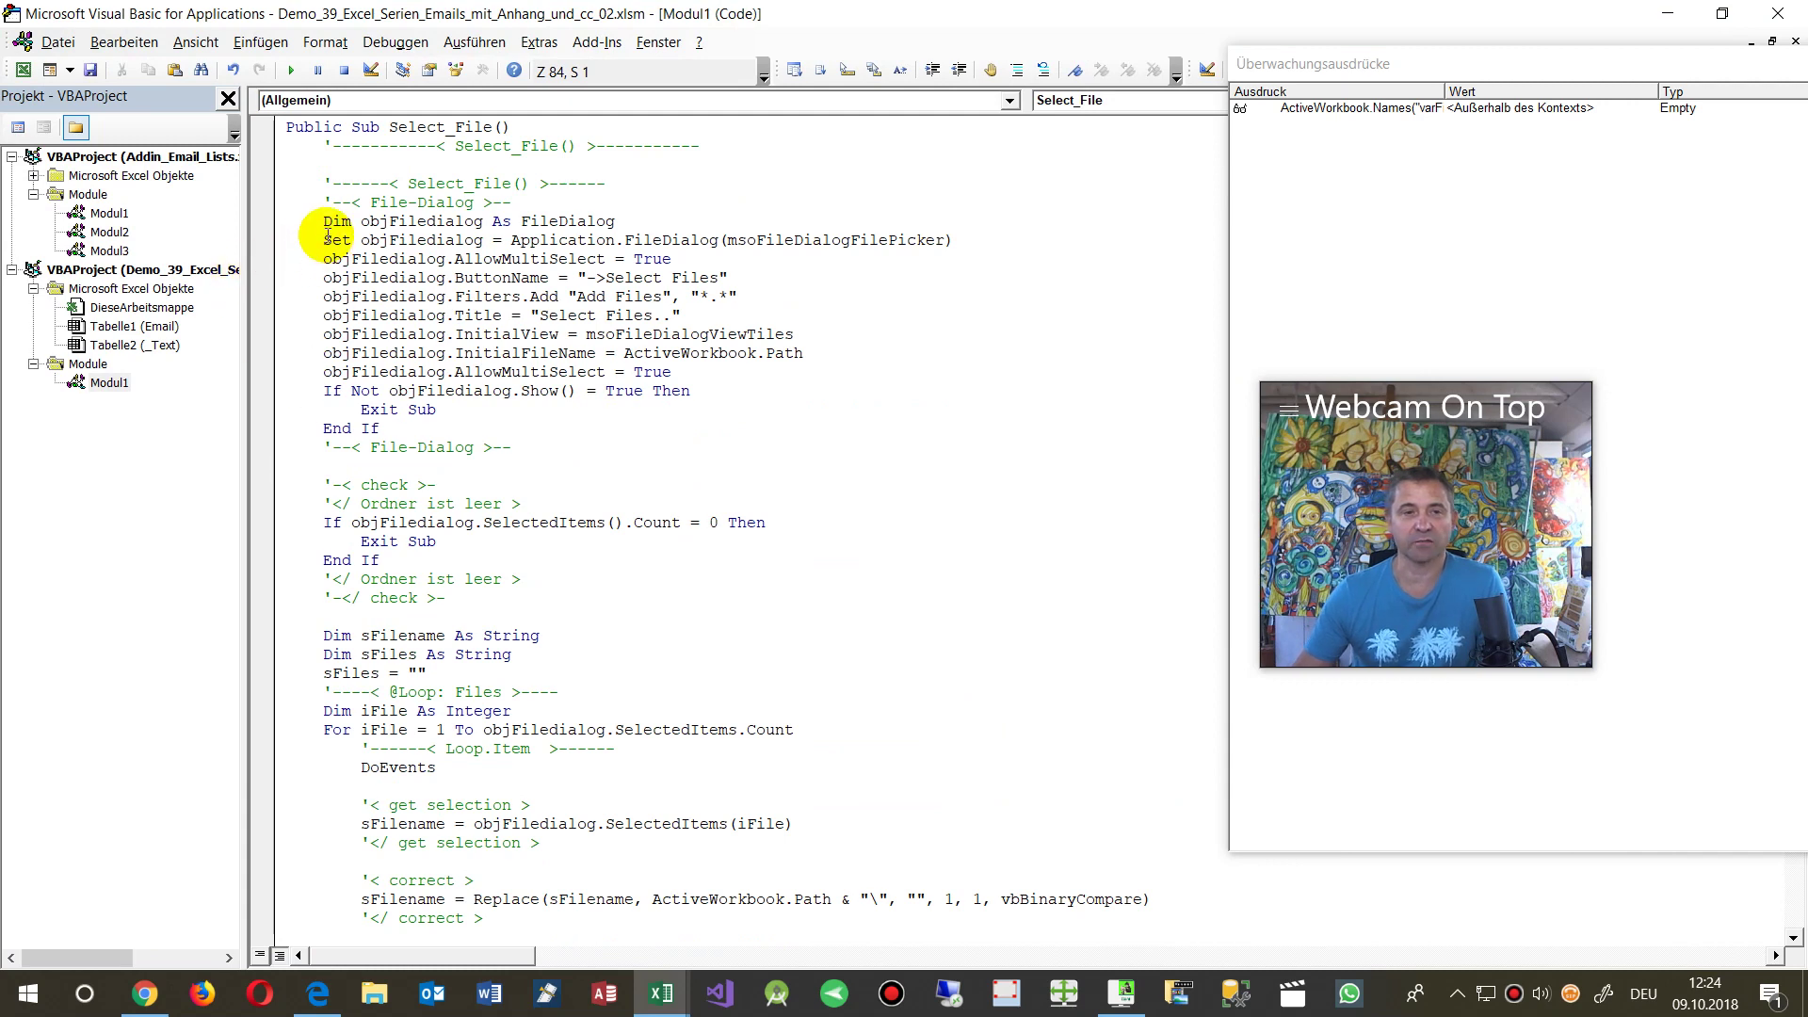
pyautogui.moveTo(323, 222); pyautogui.dragTo(644, 221)
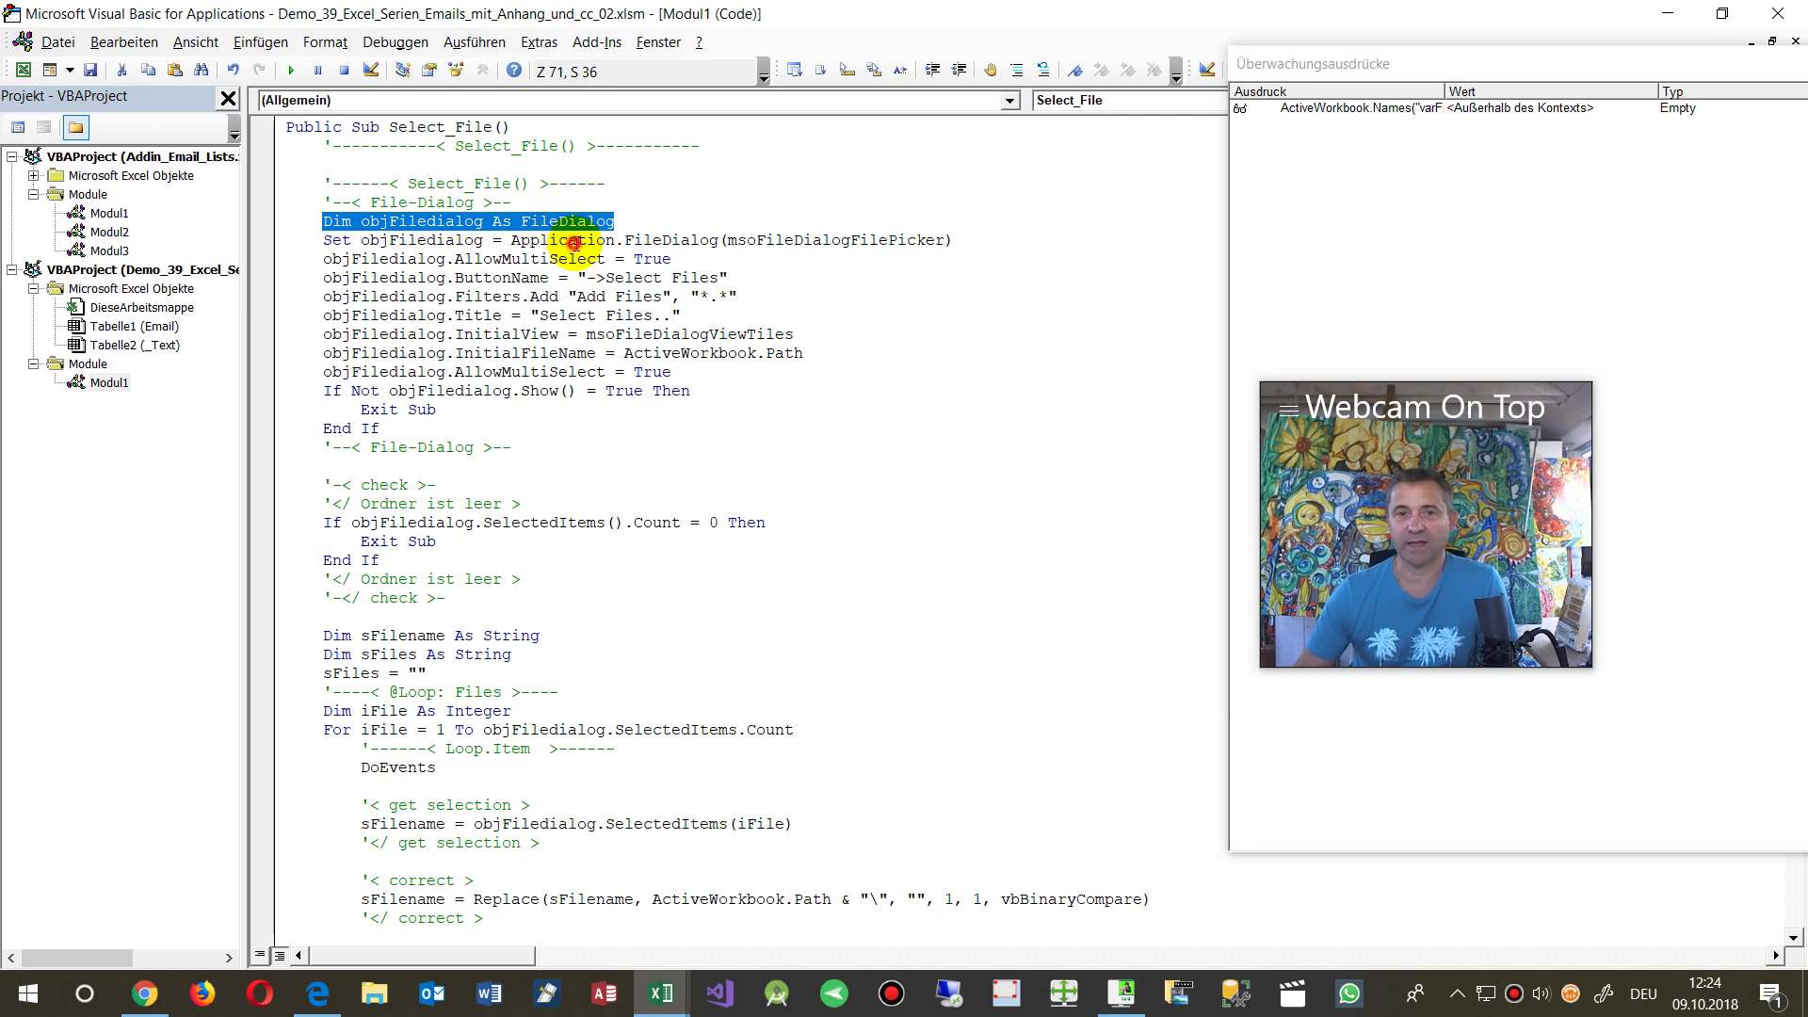
pyautogui.click(577, 240)
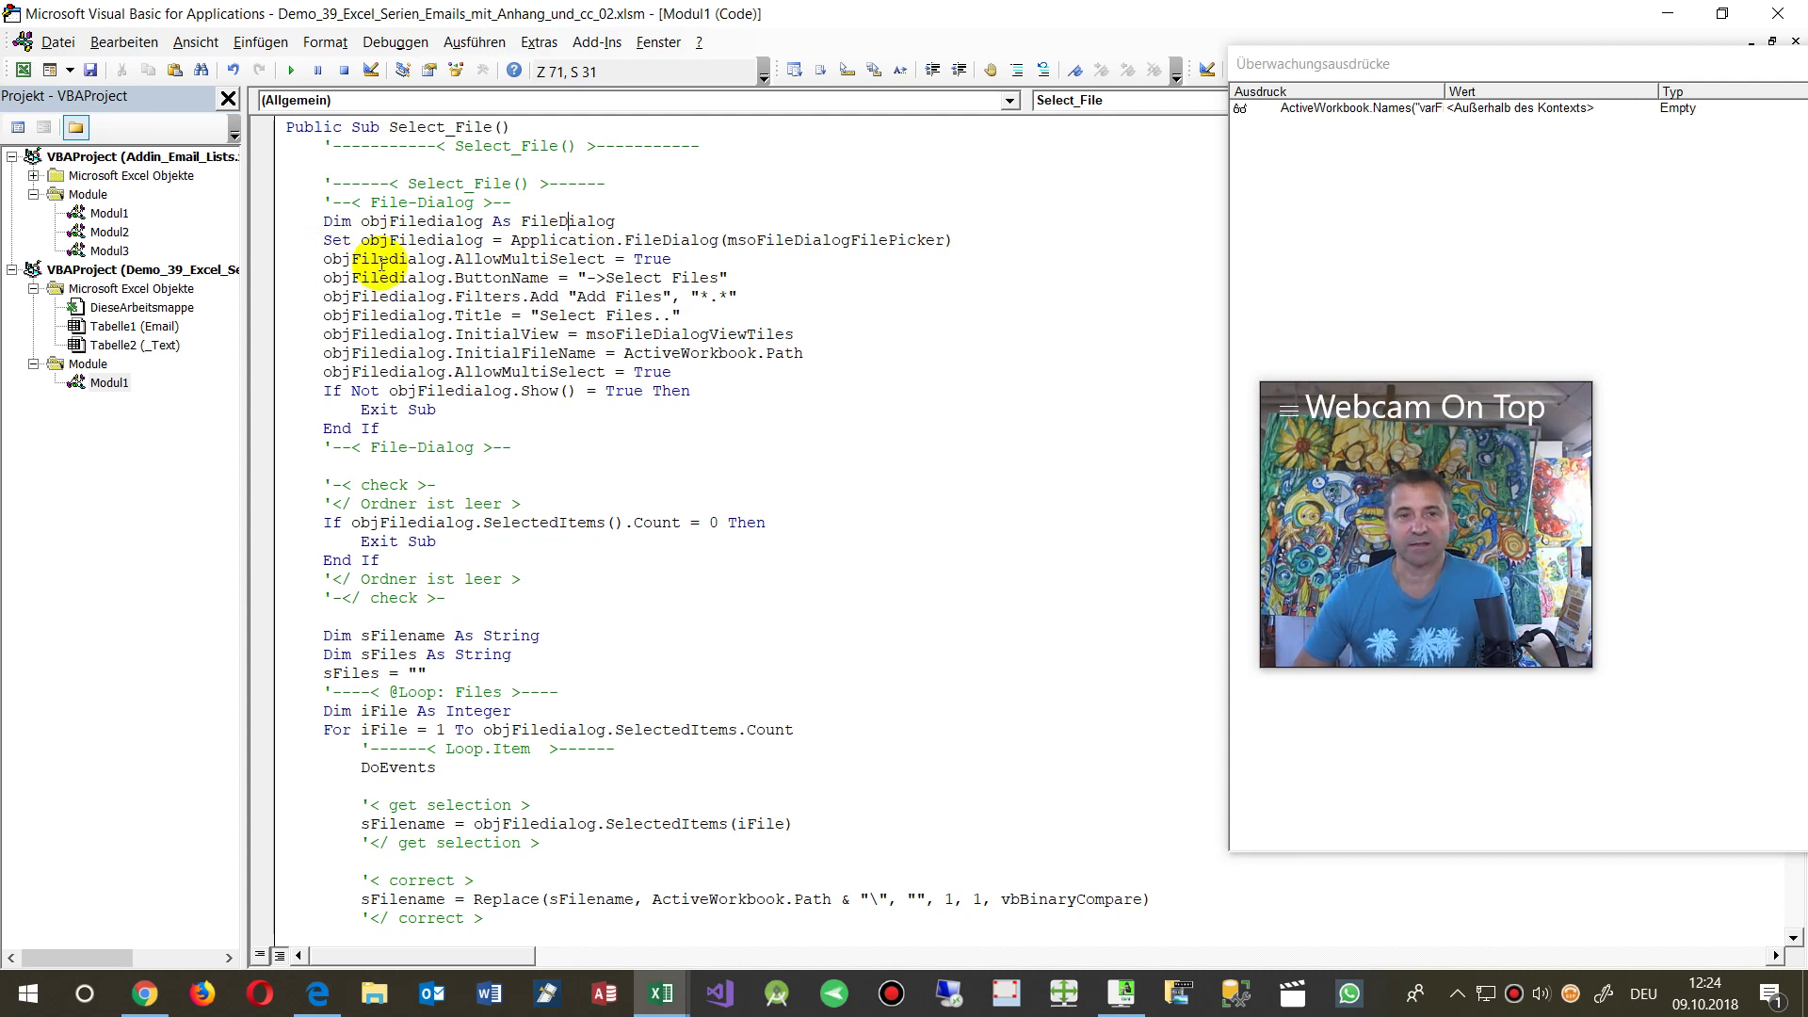
# - Highlight AllowMultiSelect = True, the ButtonName member list, and the Title property in the dialog setup
pyautogui.doubleClick(487, 259)
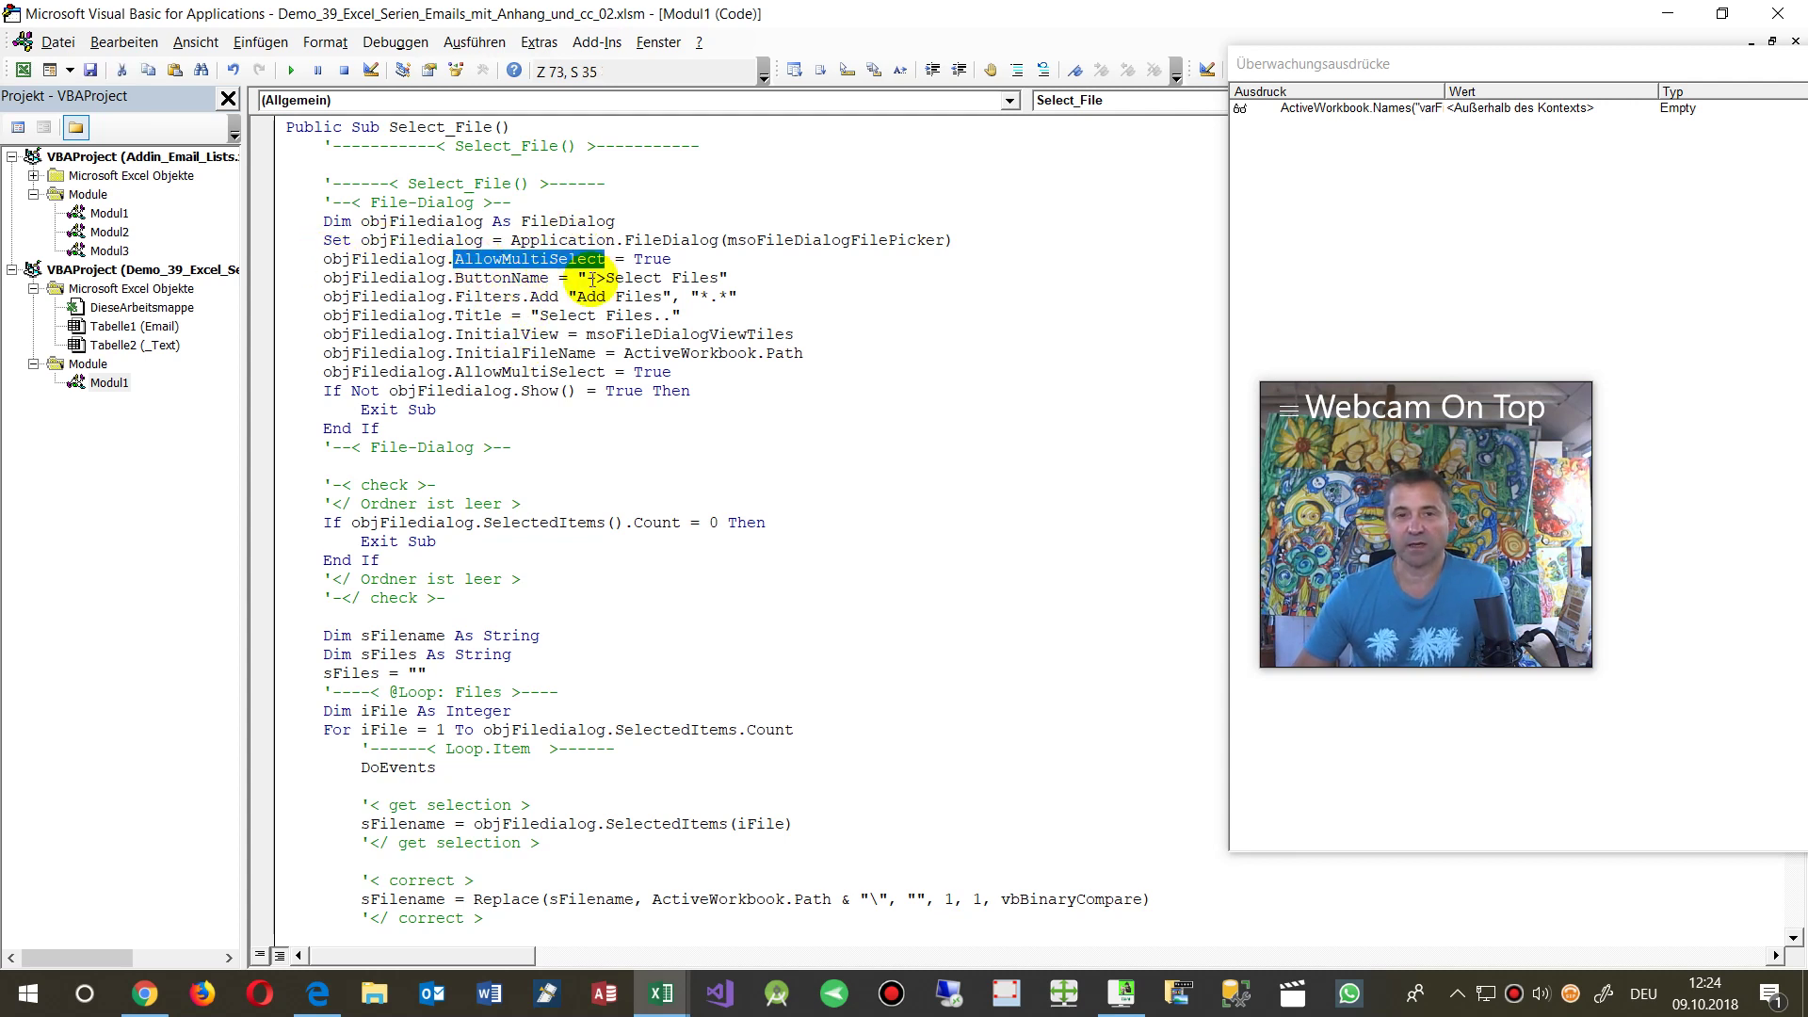
pyautogui.doubleClick(652, 259)
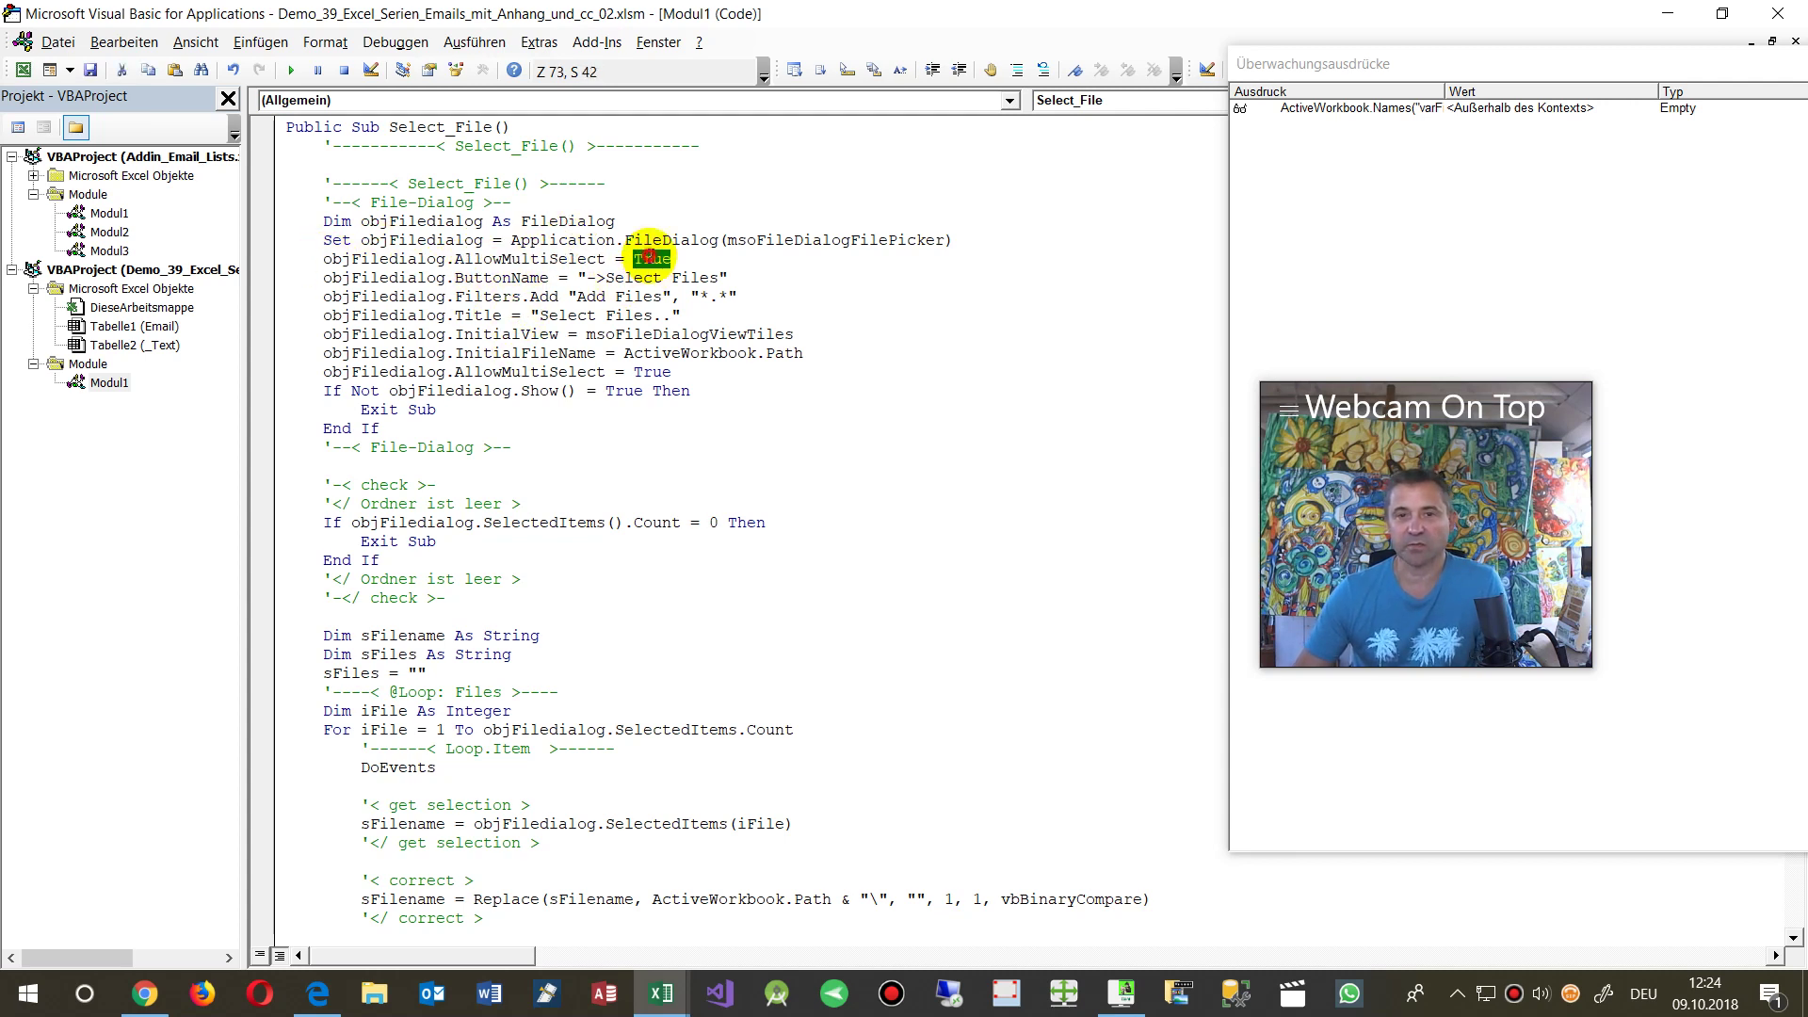
pyautogui.click(450, 278)
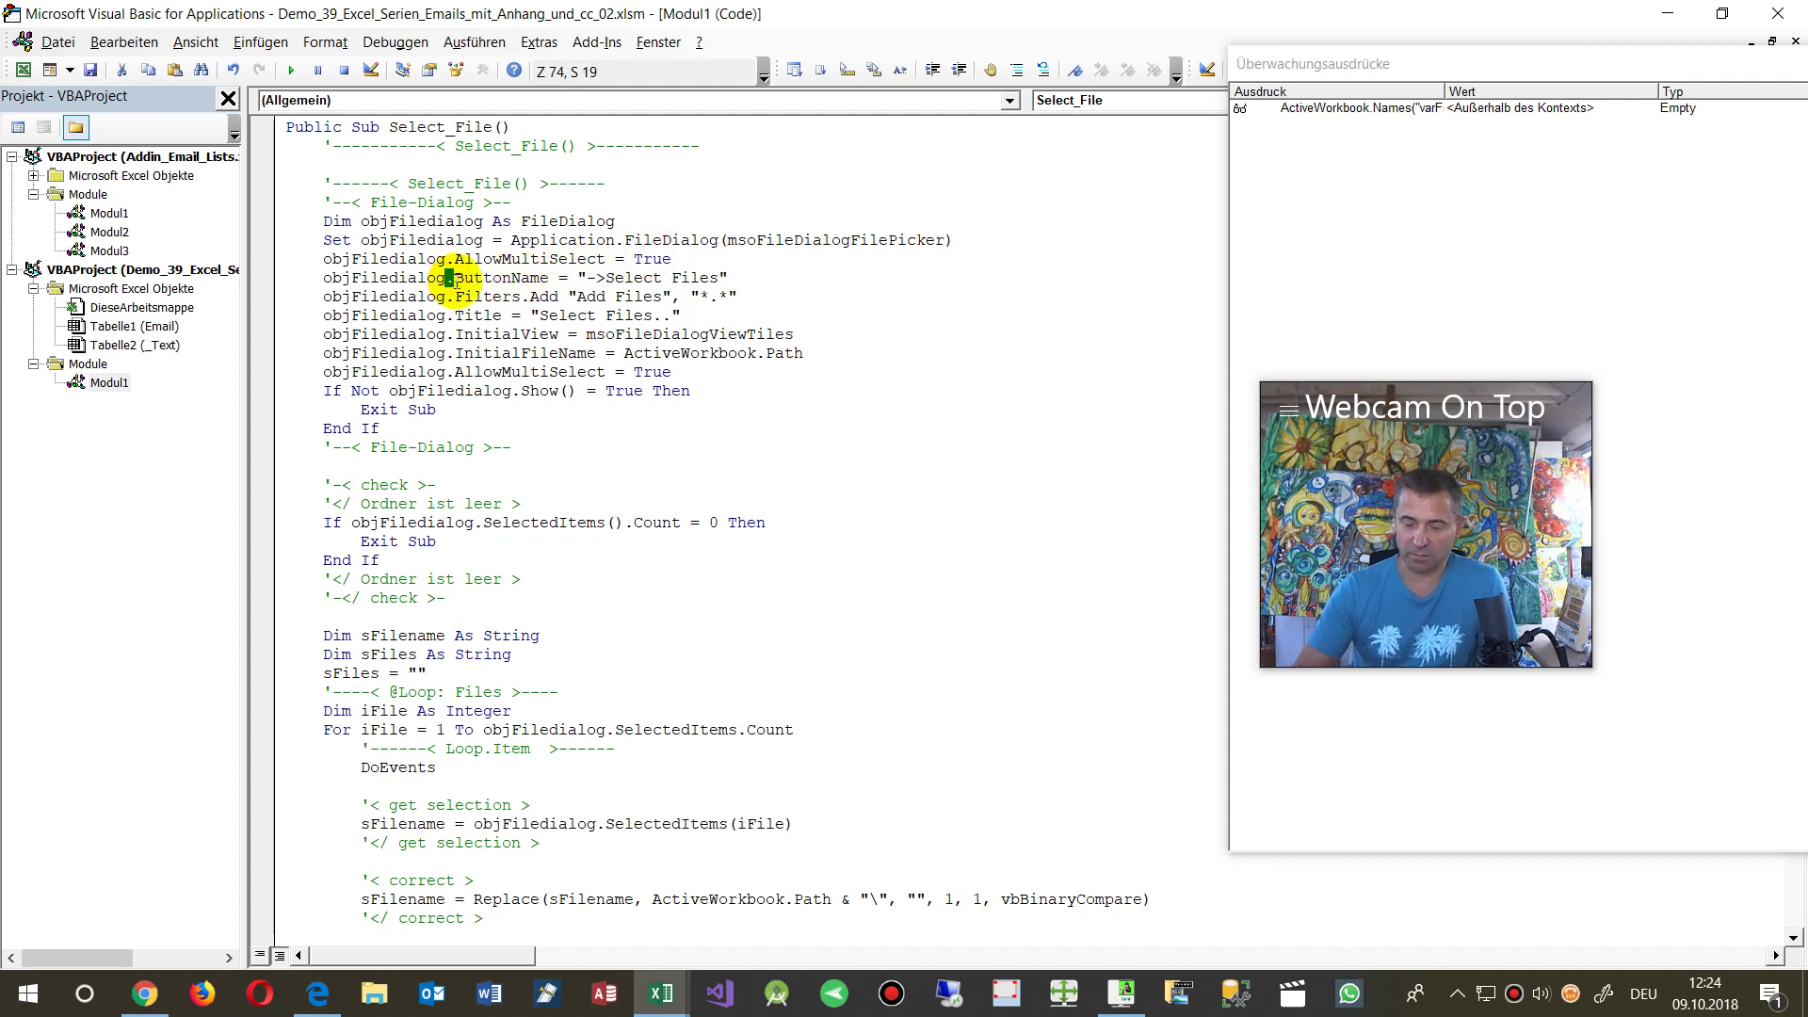
pyautogui.hotkey('ctrl', 'space')
pyautogui.press('Tab')
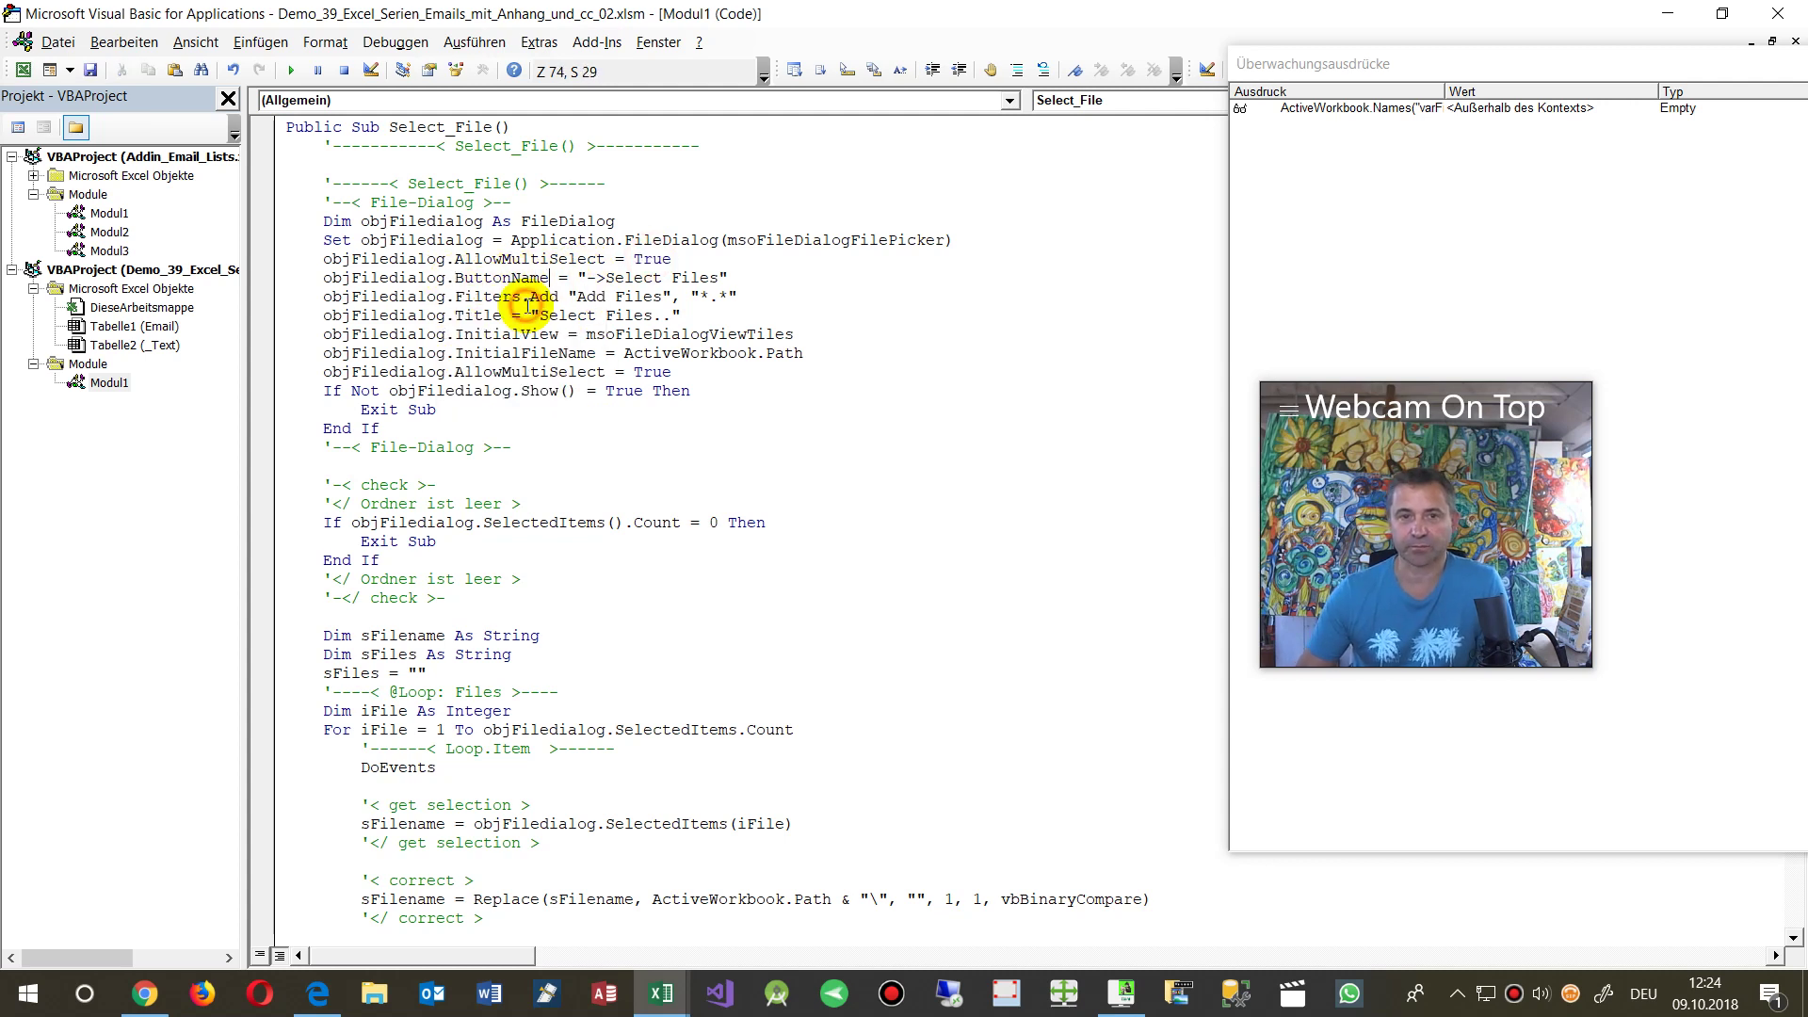
pyautogui.doubleClick(475, 315)
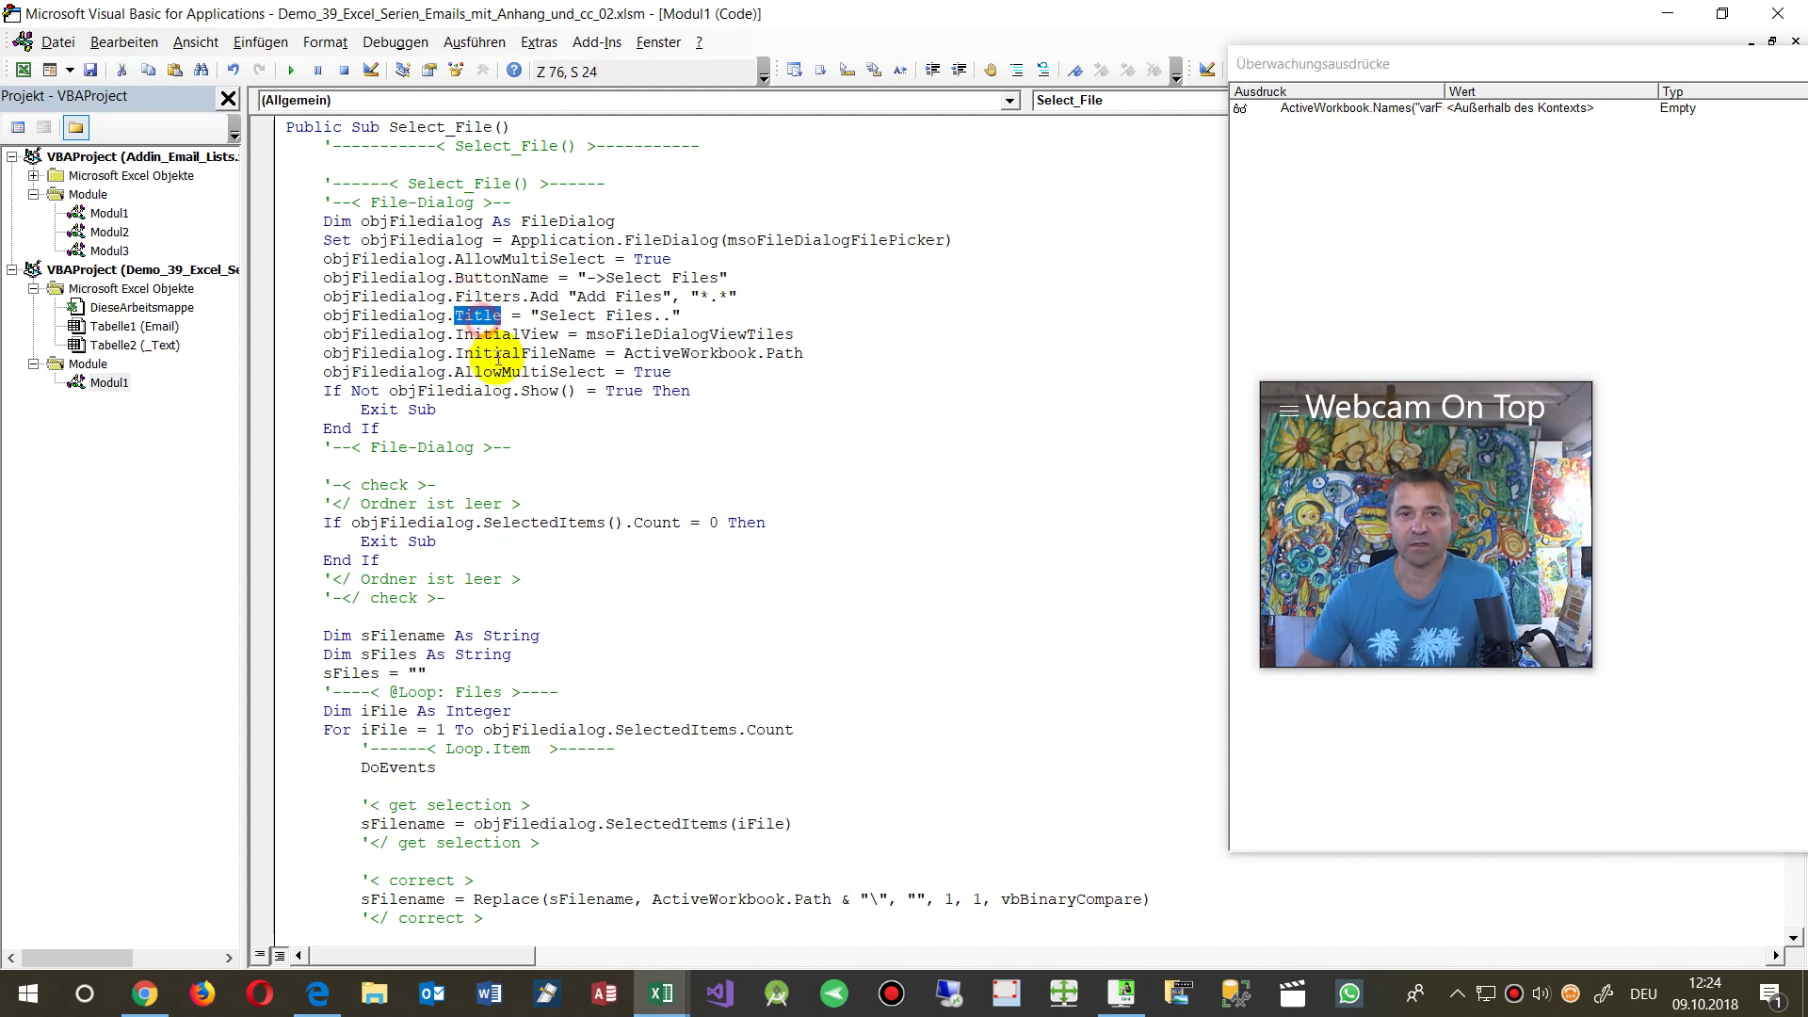
pyautogui.scroll(-4, 528, 415)
pyautogui.scroll(-1, 527, 415)
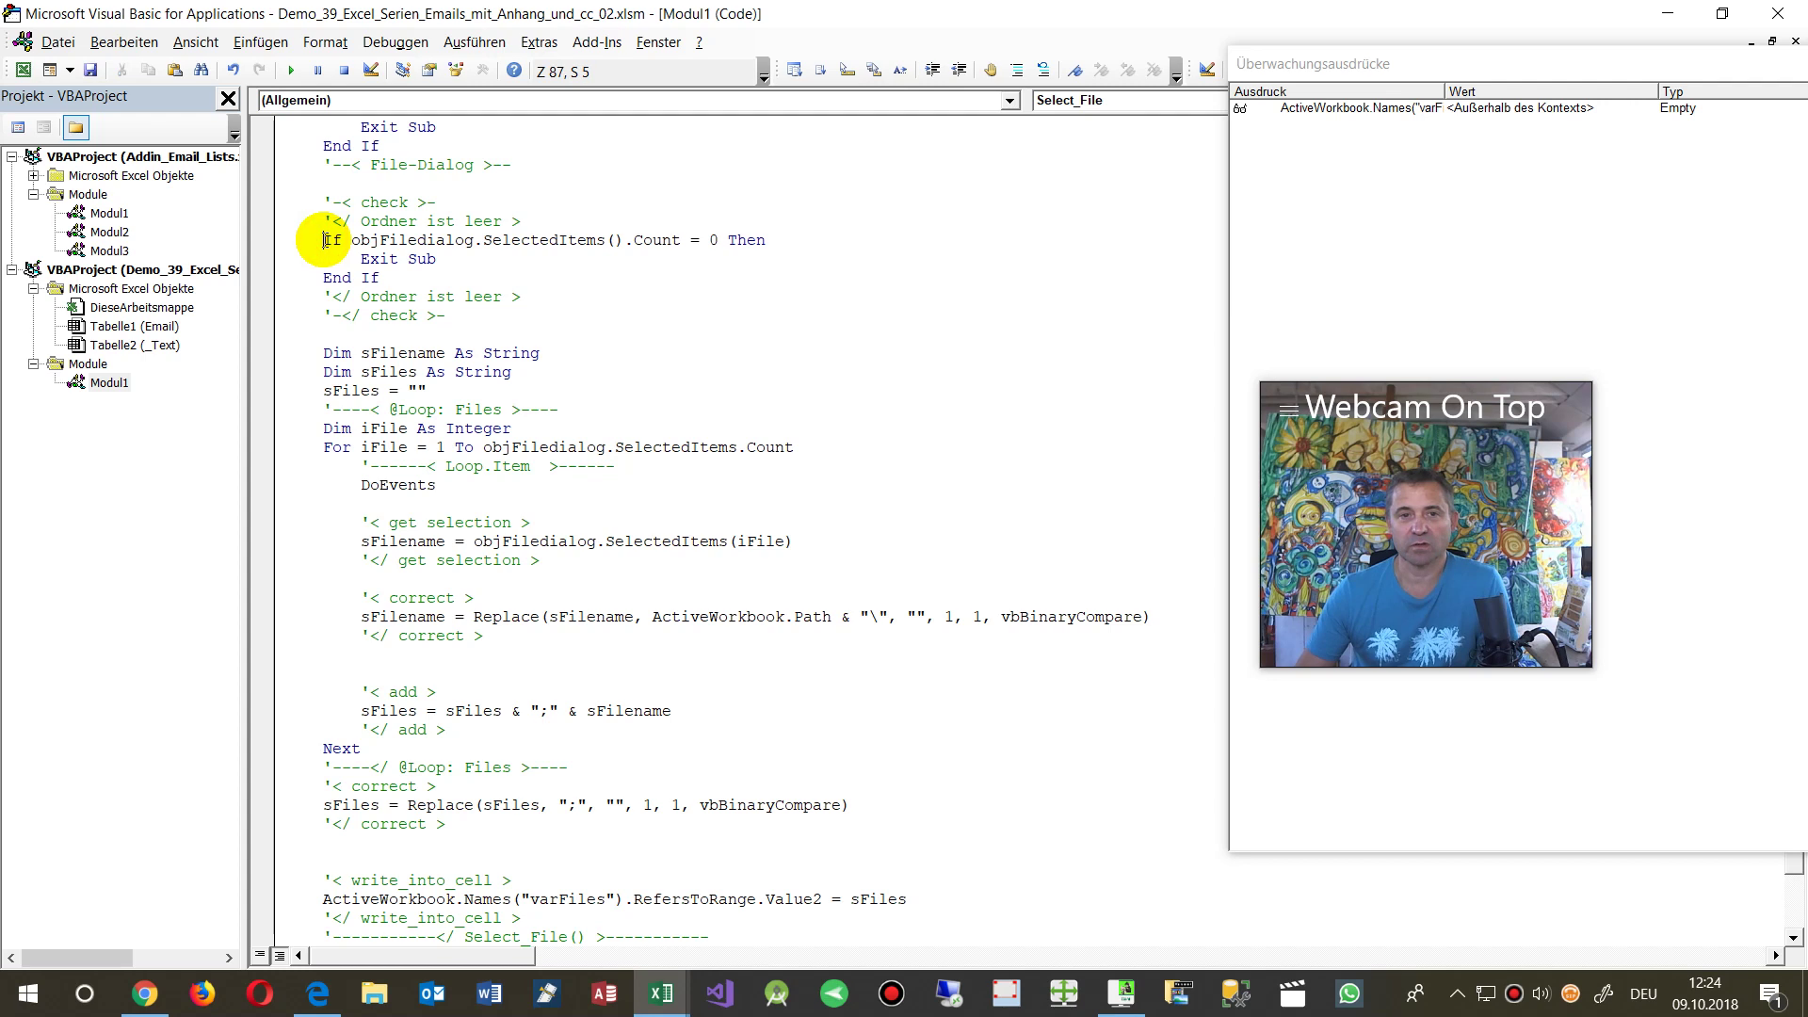
# - Examine the empty-selection check on objFiledialog.SelectedItems.Count
pyautogui.click(388, 226)
pyautogui.doubleClick(403, 241)
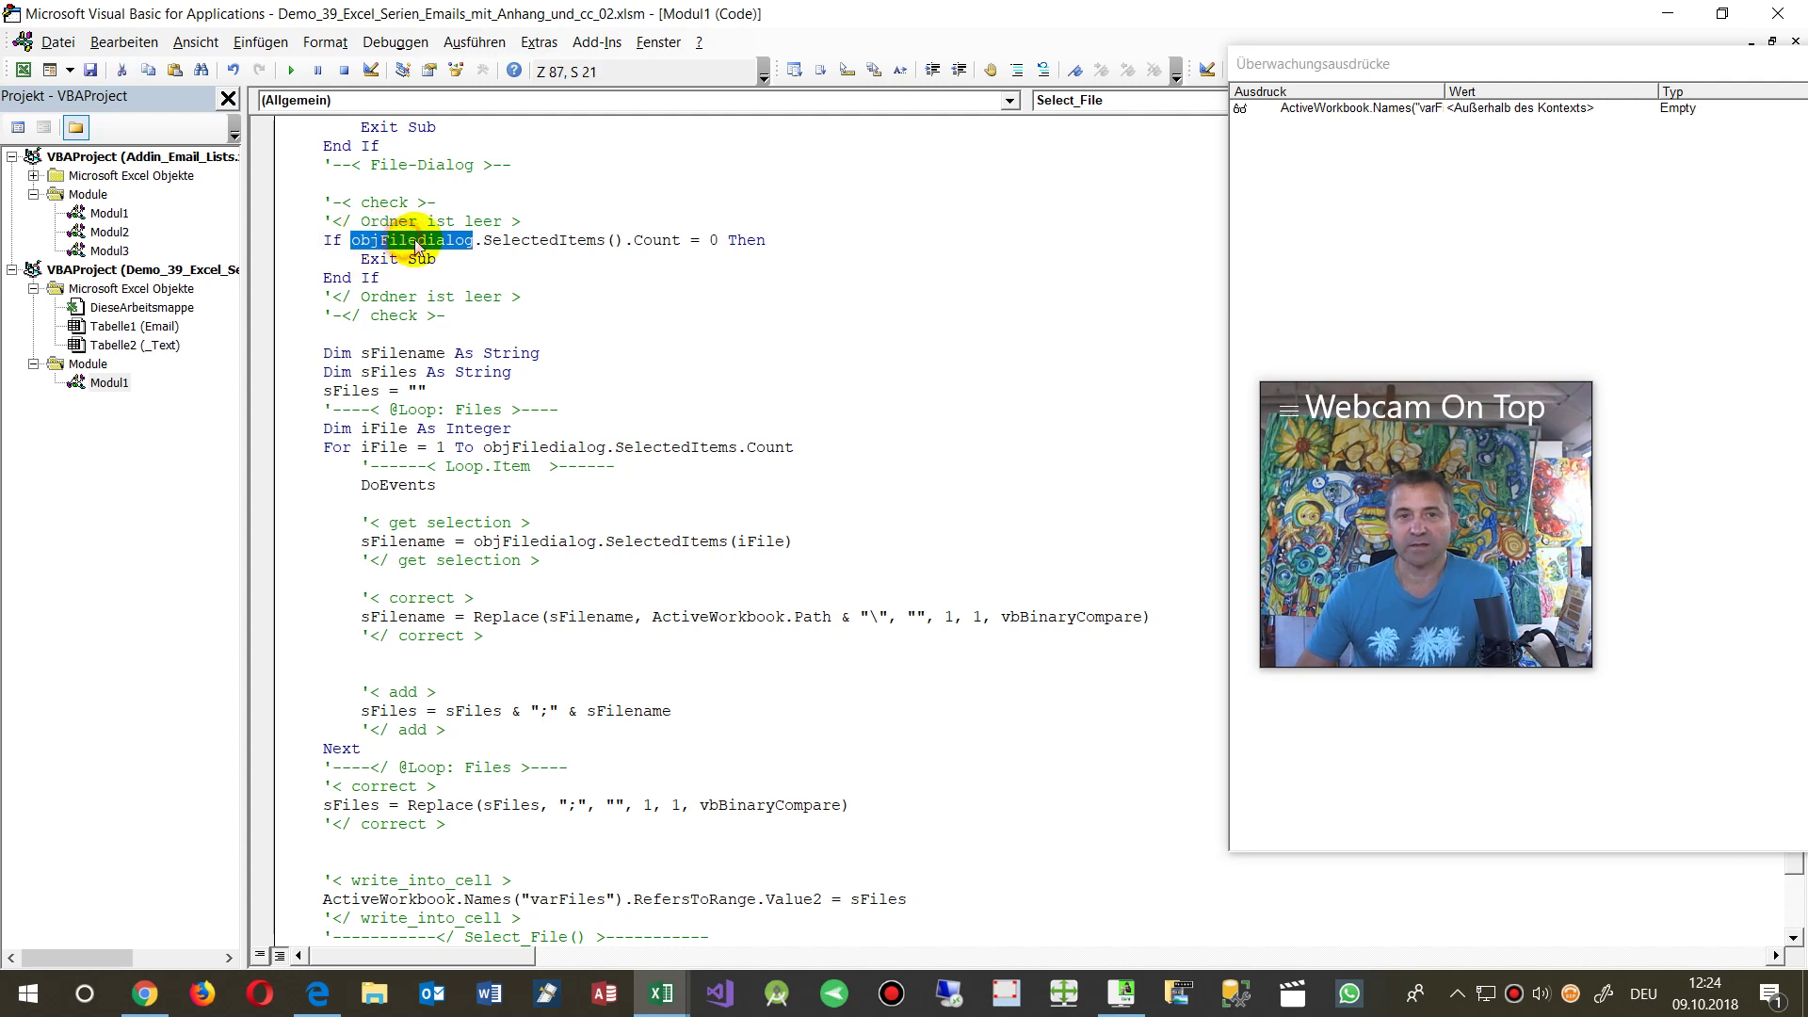
pyautogui.doubleClick(511, 240)
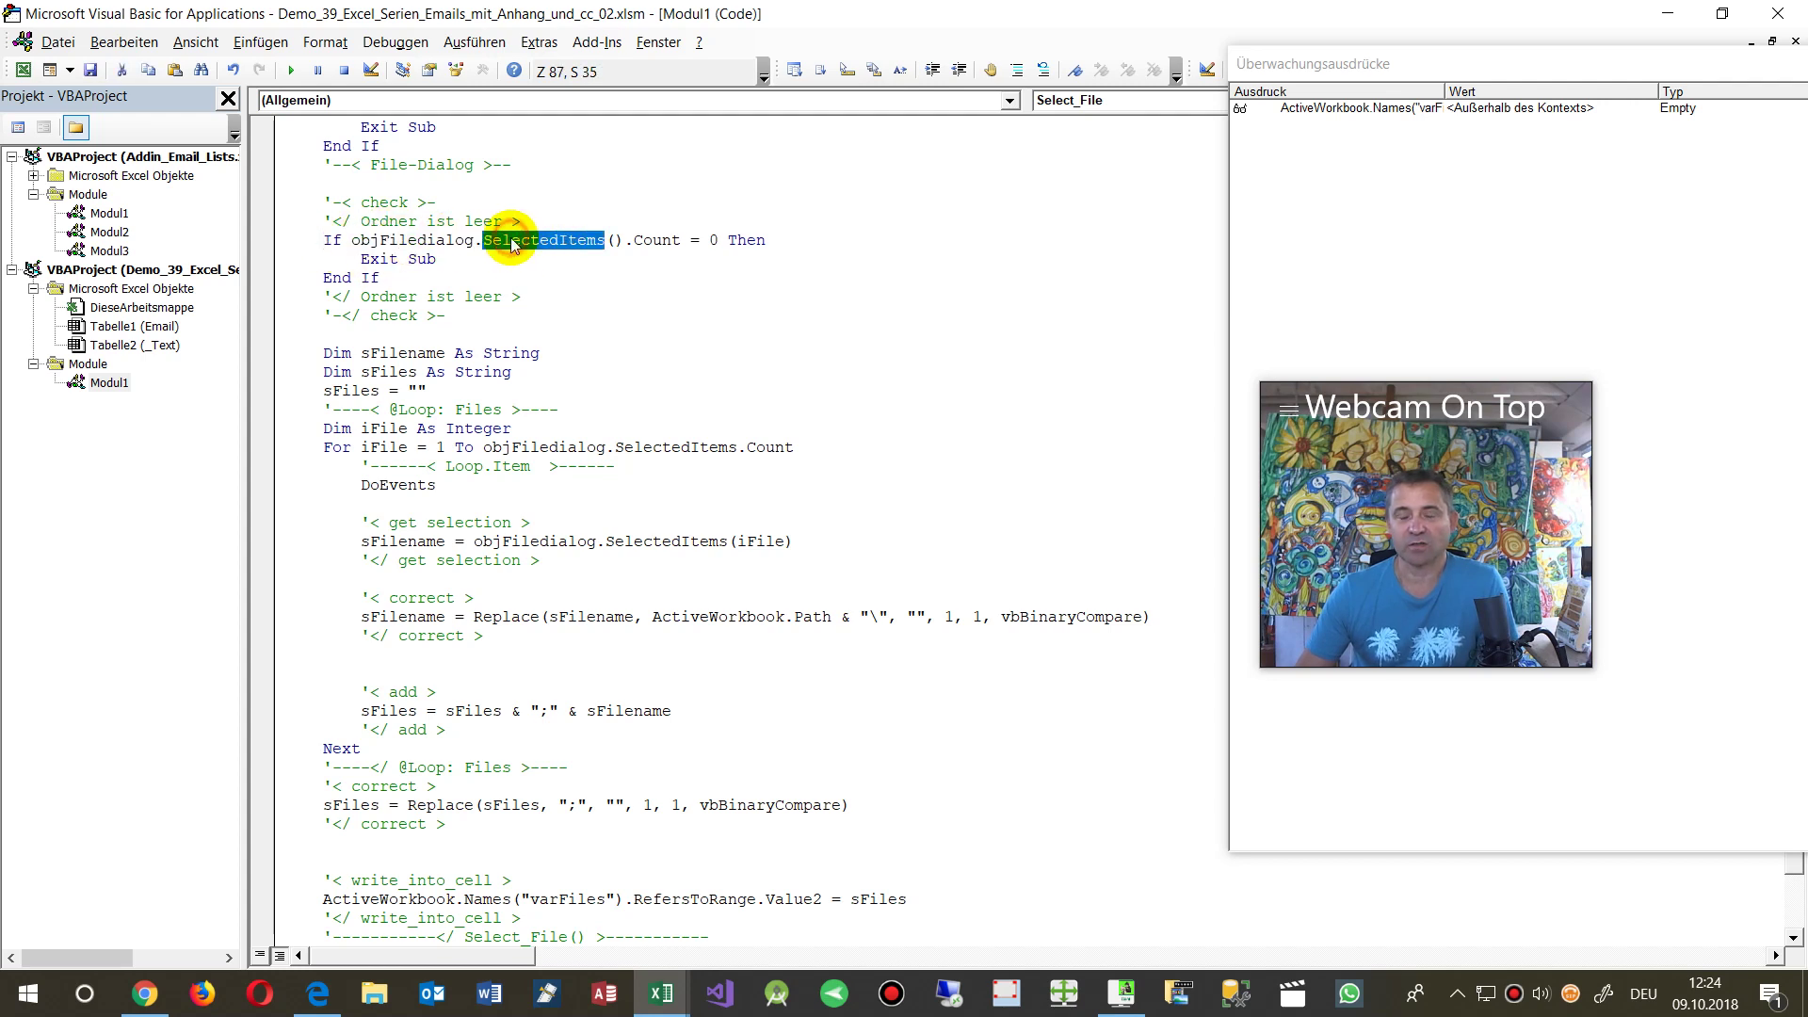
pyautogui.doubleClick(659, 240)
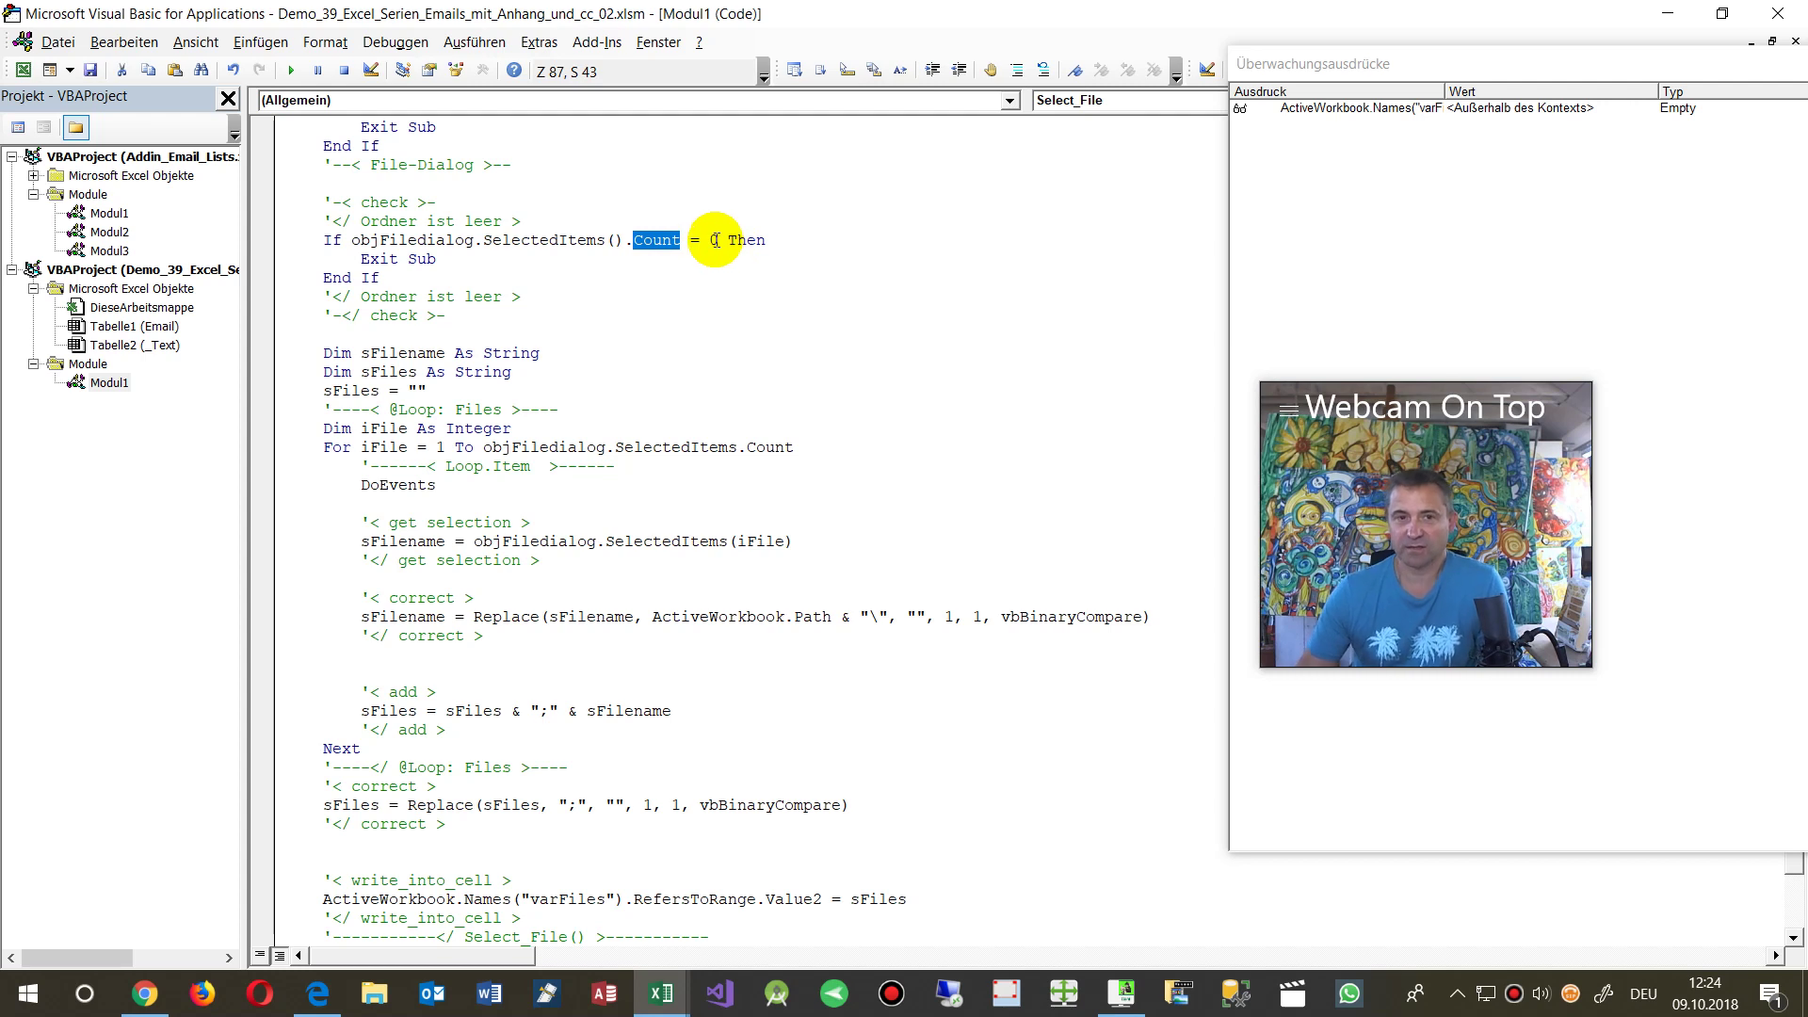
pyautogui.scroll(-1, 572, 455)
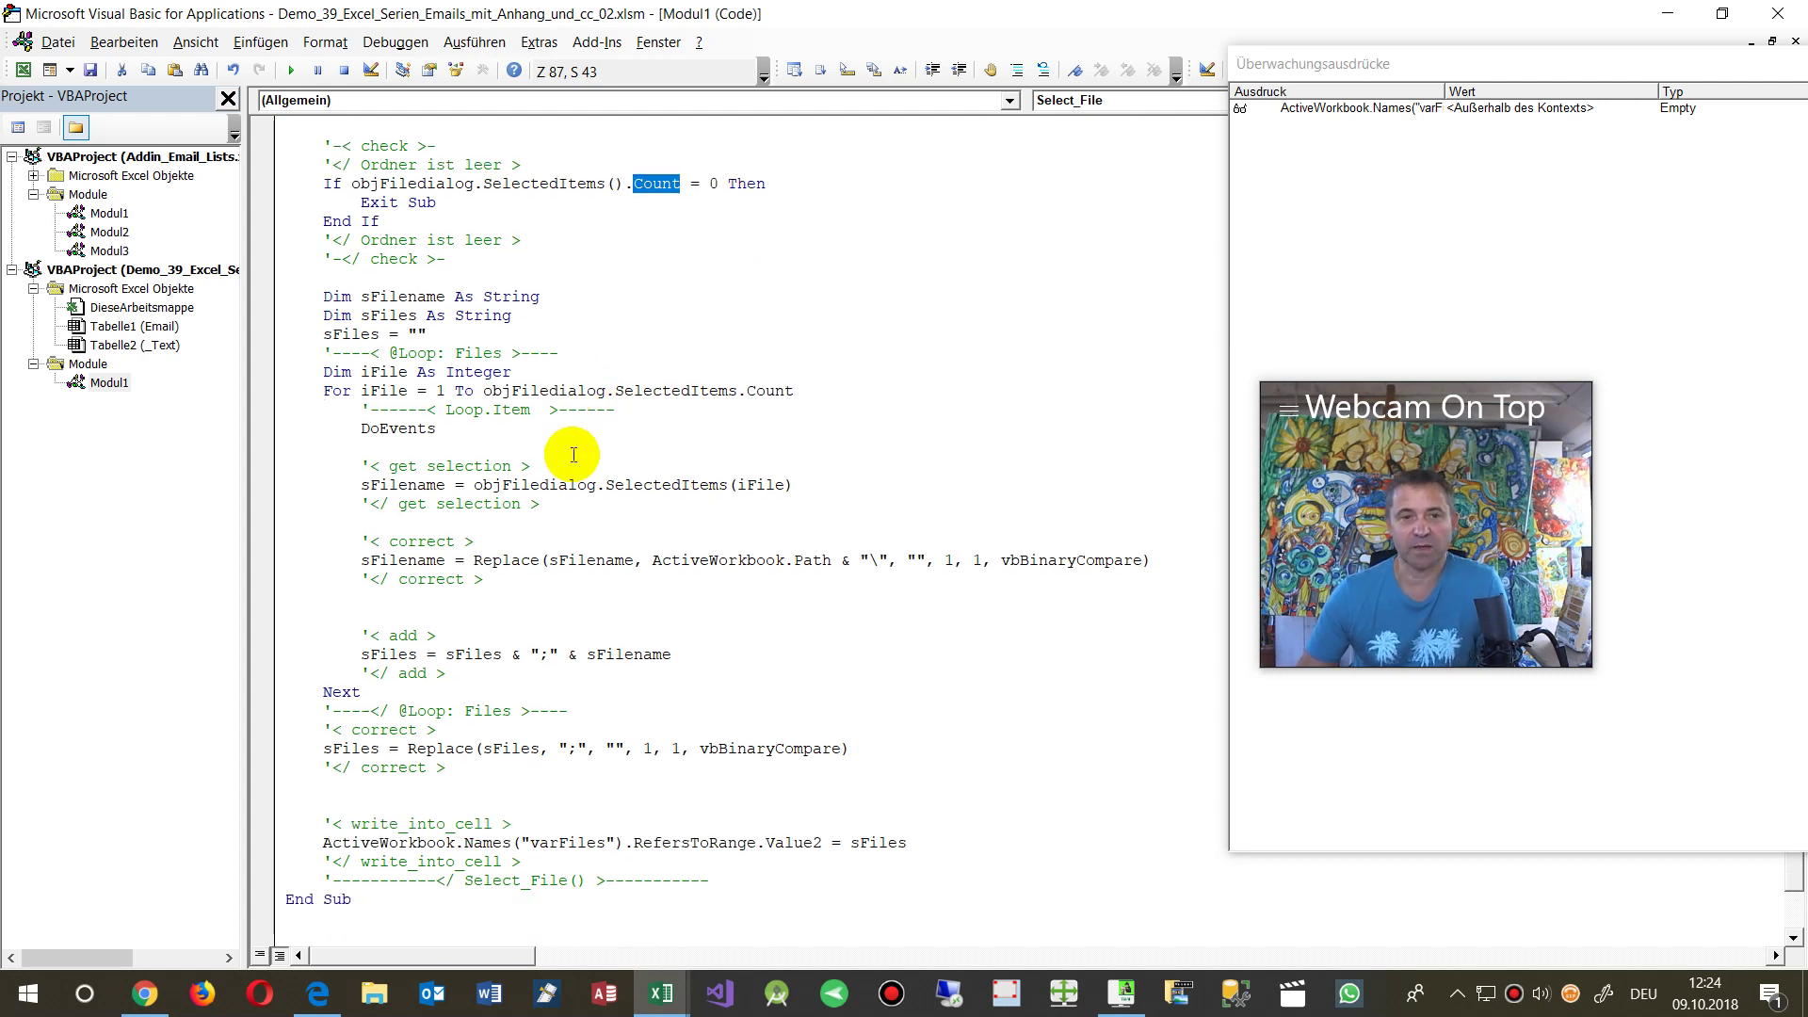
pyautogui.scroll(-1, 565, 450)
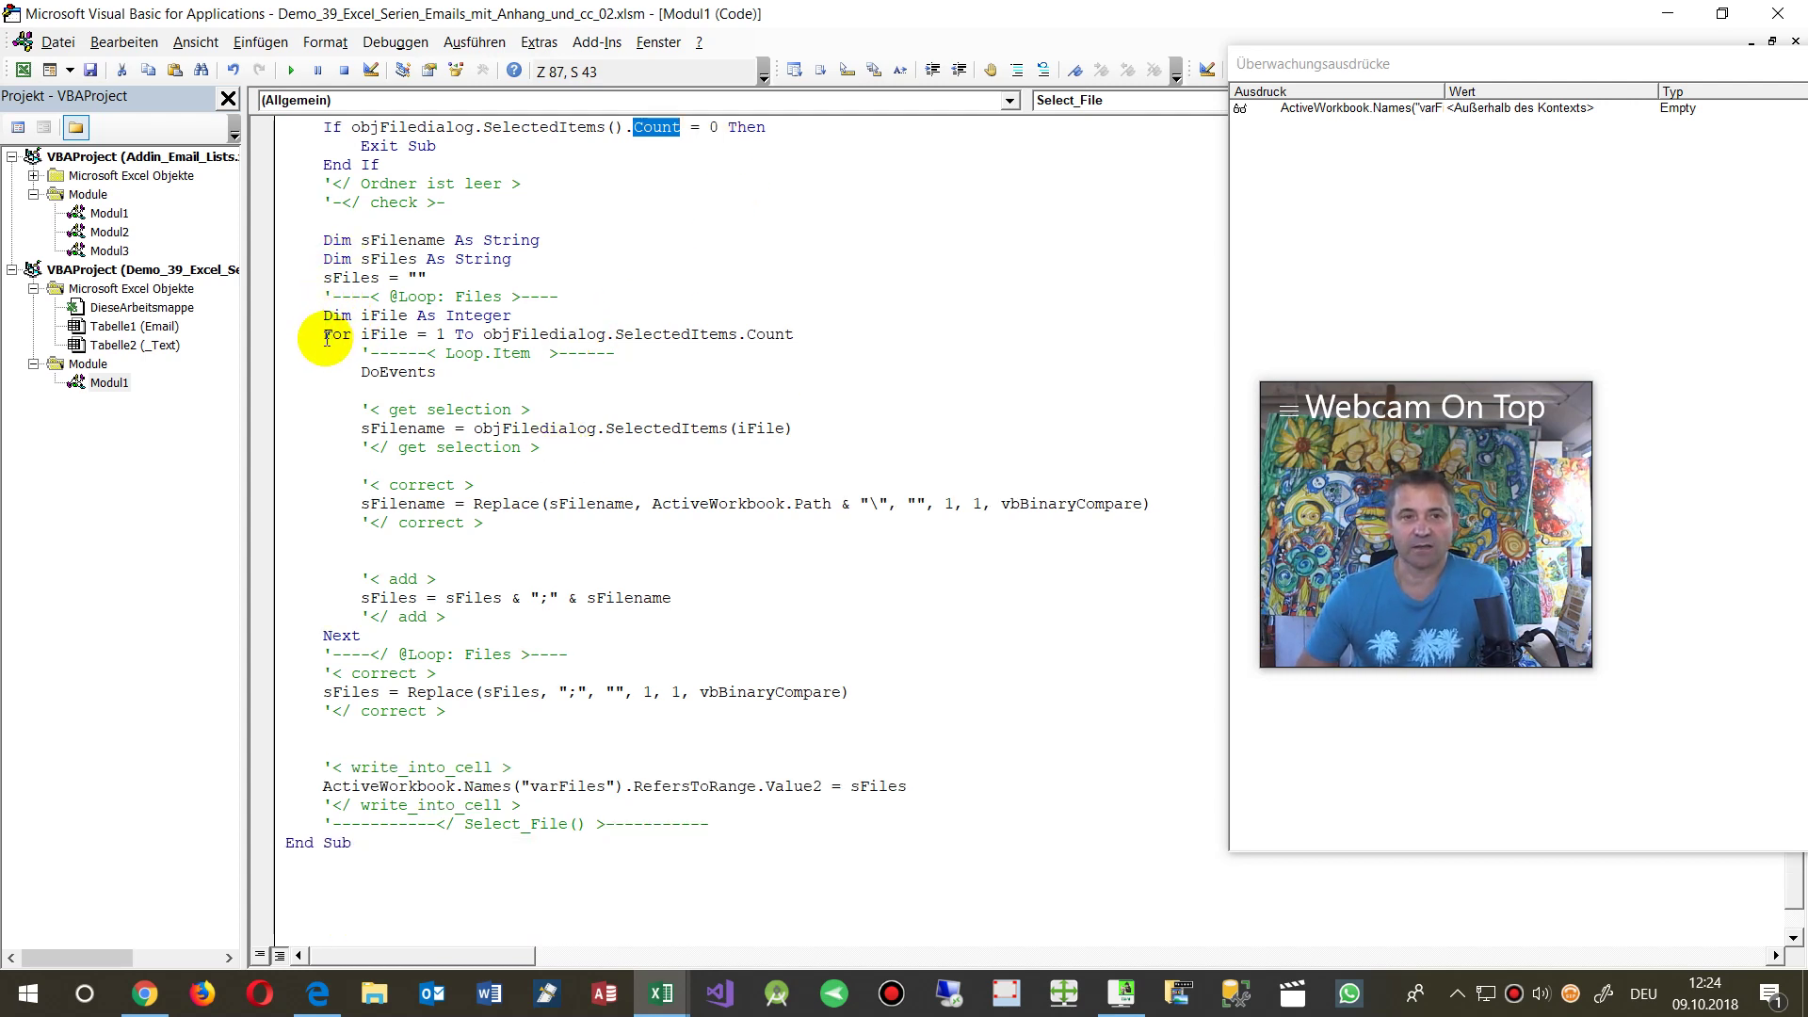
# - Highlight the For loop over SelectedItems.Count and set a breakpoint on the sFilename line
pyautogui.moveTo(327, 339); pyautogui.dragTo(440, 335)
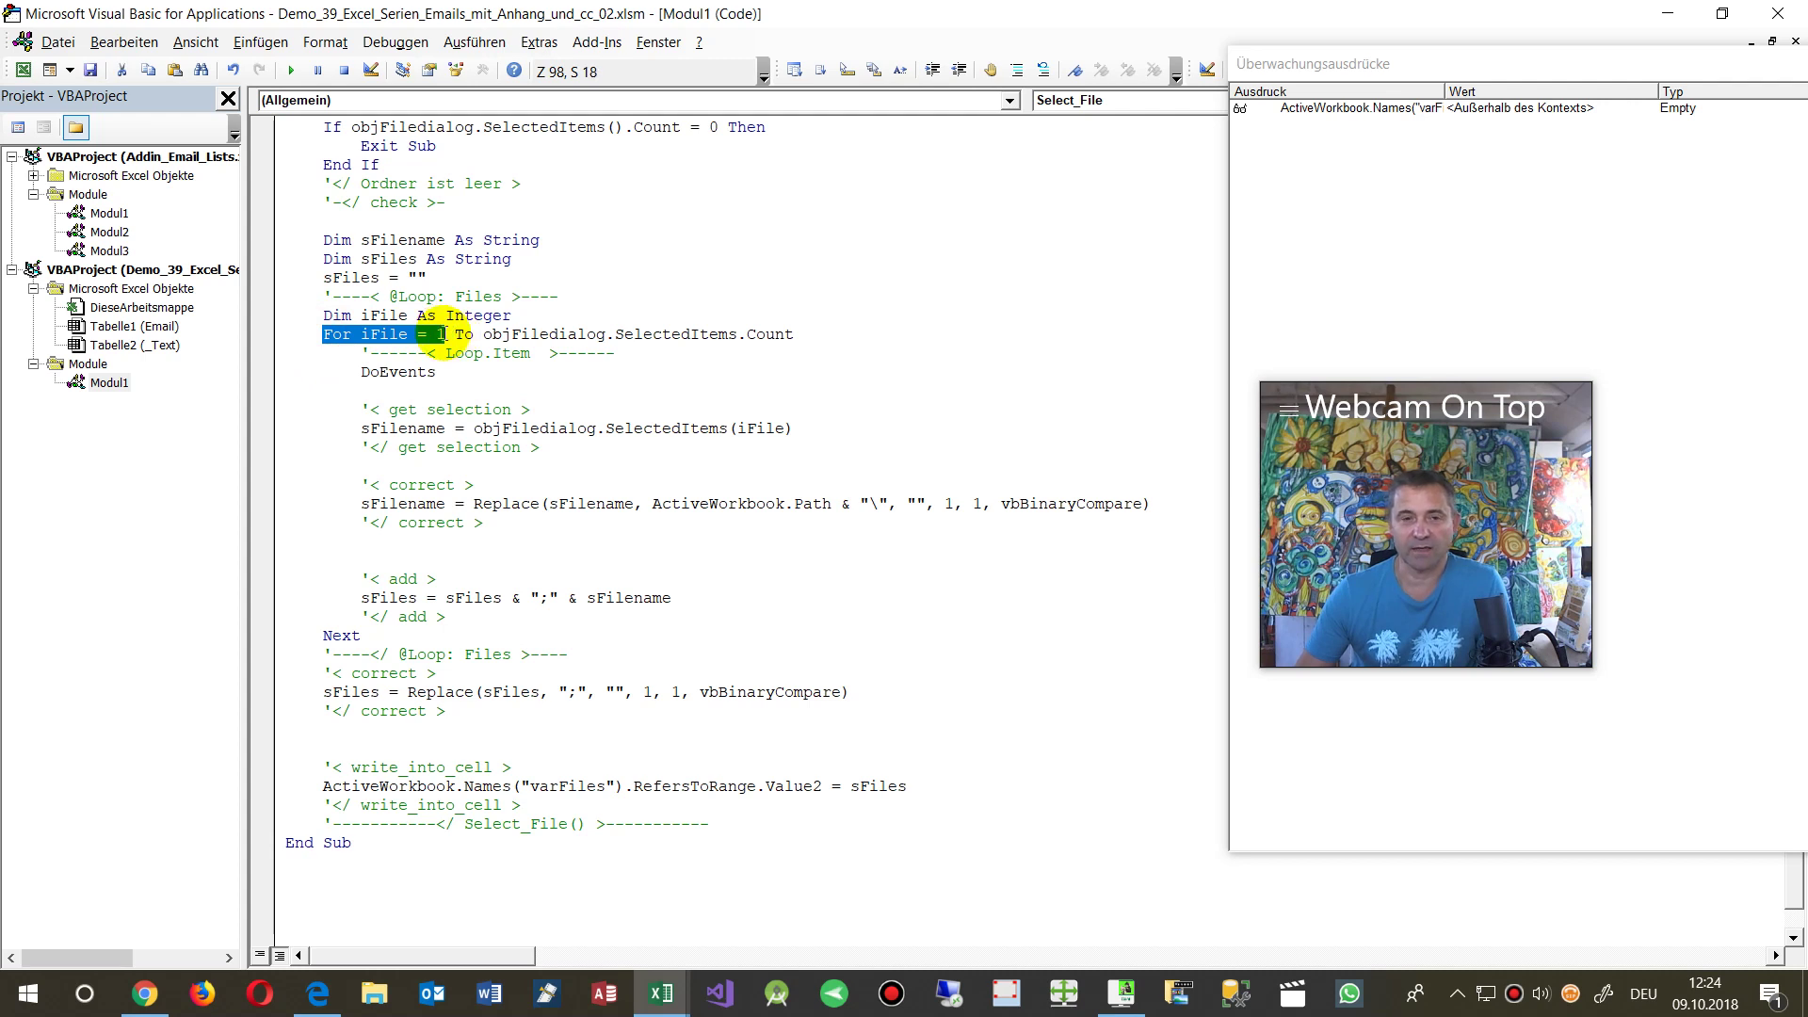
pyautogui.moveTo(440, 335); pyautogui.dragTo(731, 336)
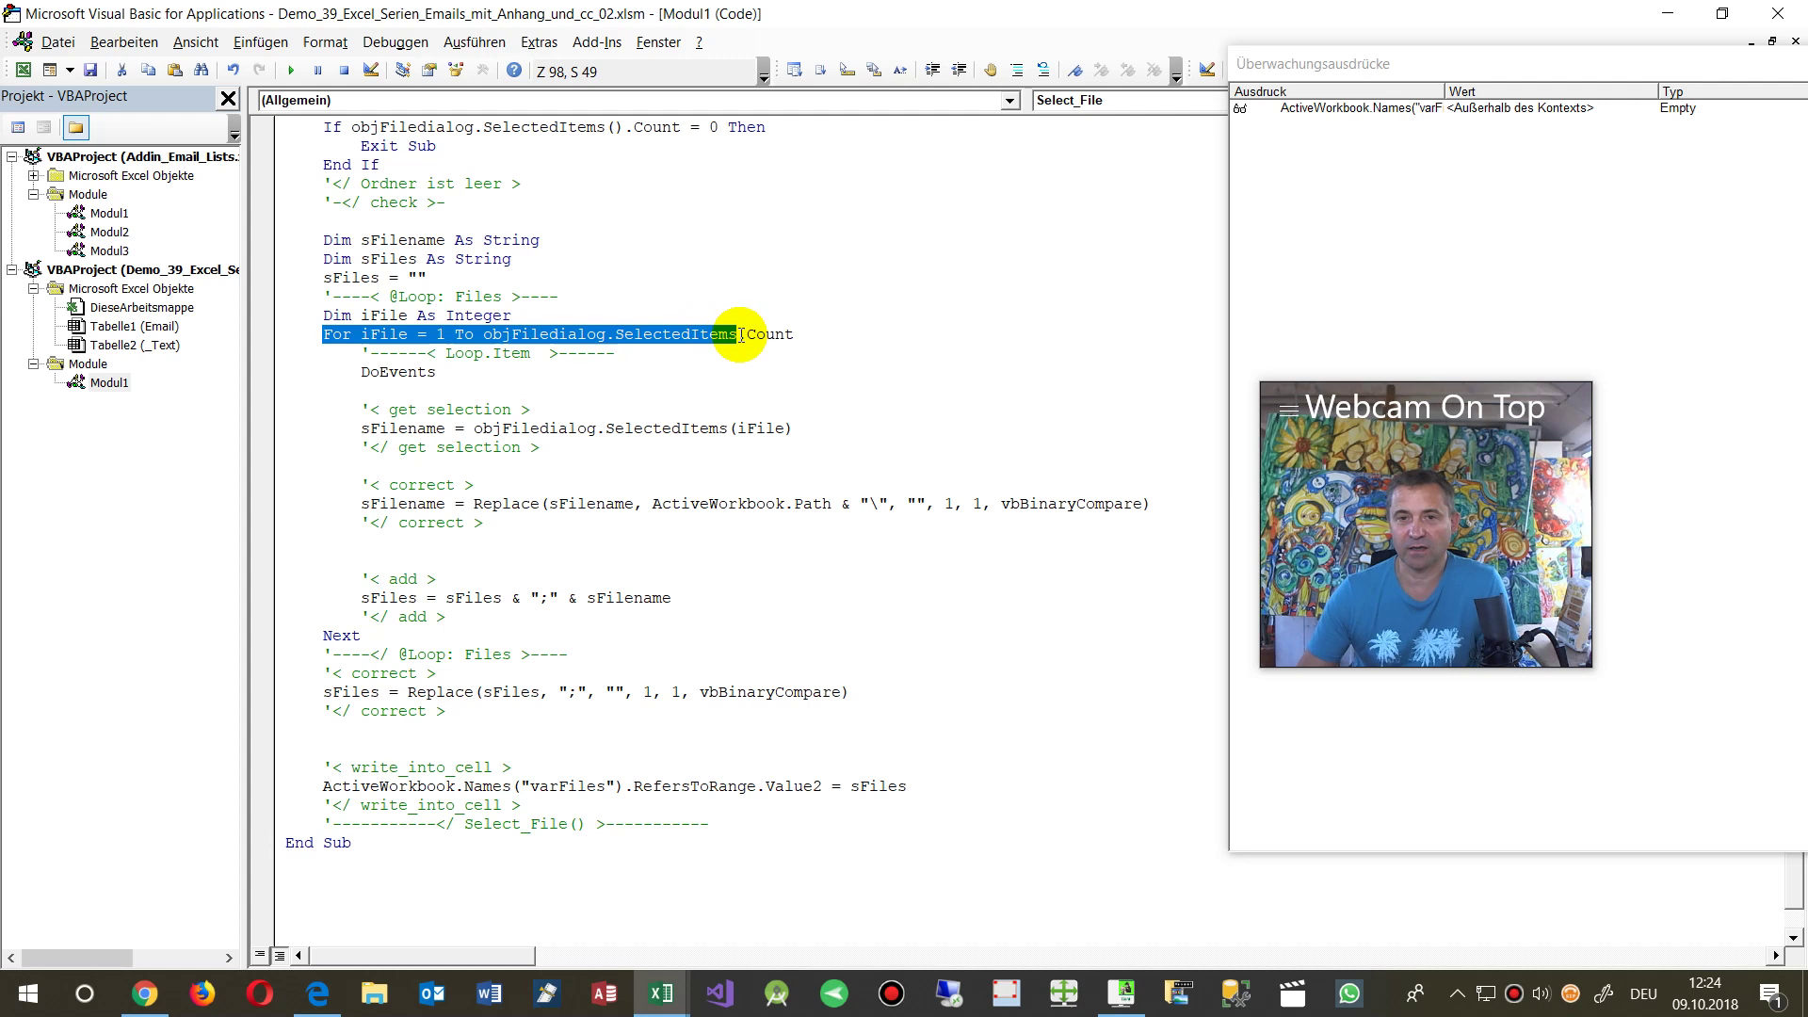
pyautogui.moveTo(741, 335); pyautogui.dragTo(811, 337)
pyautogui.click(636, 427)
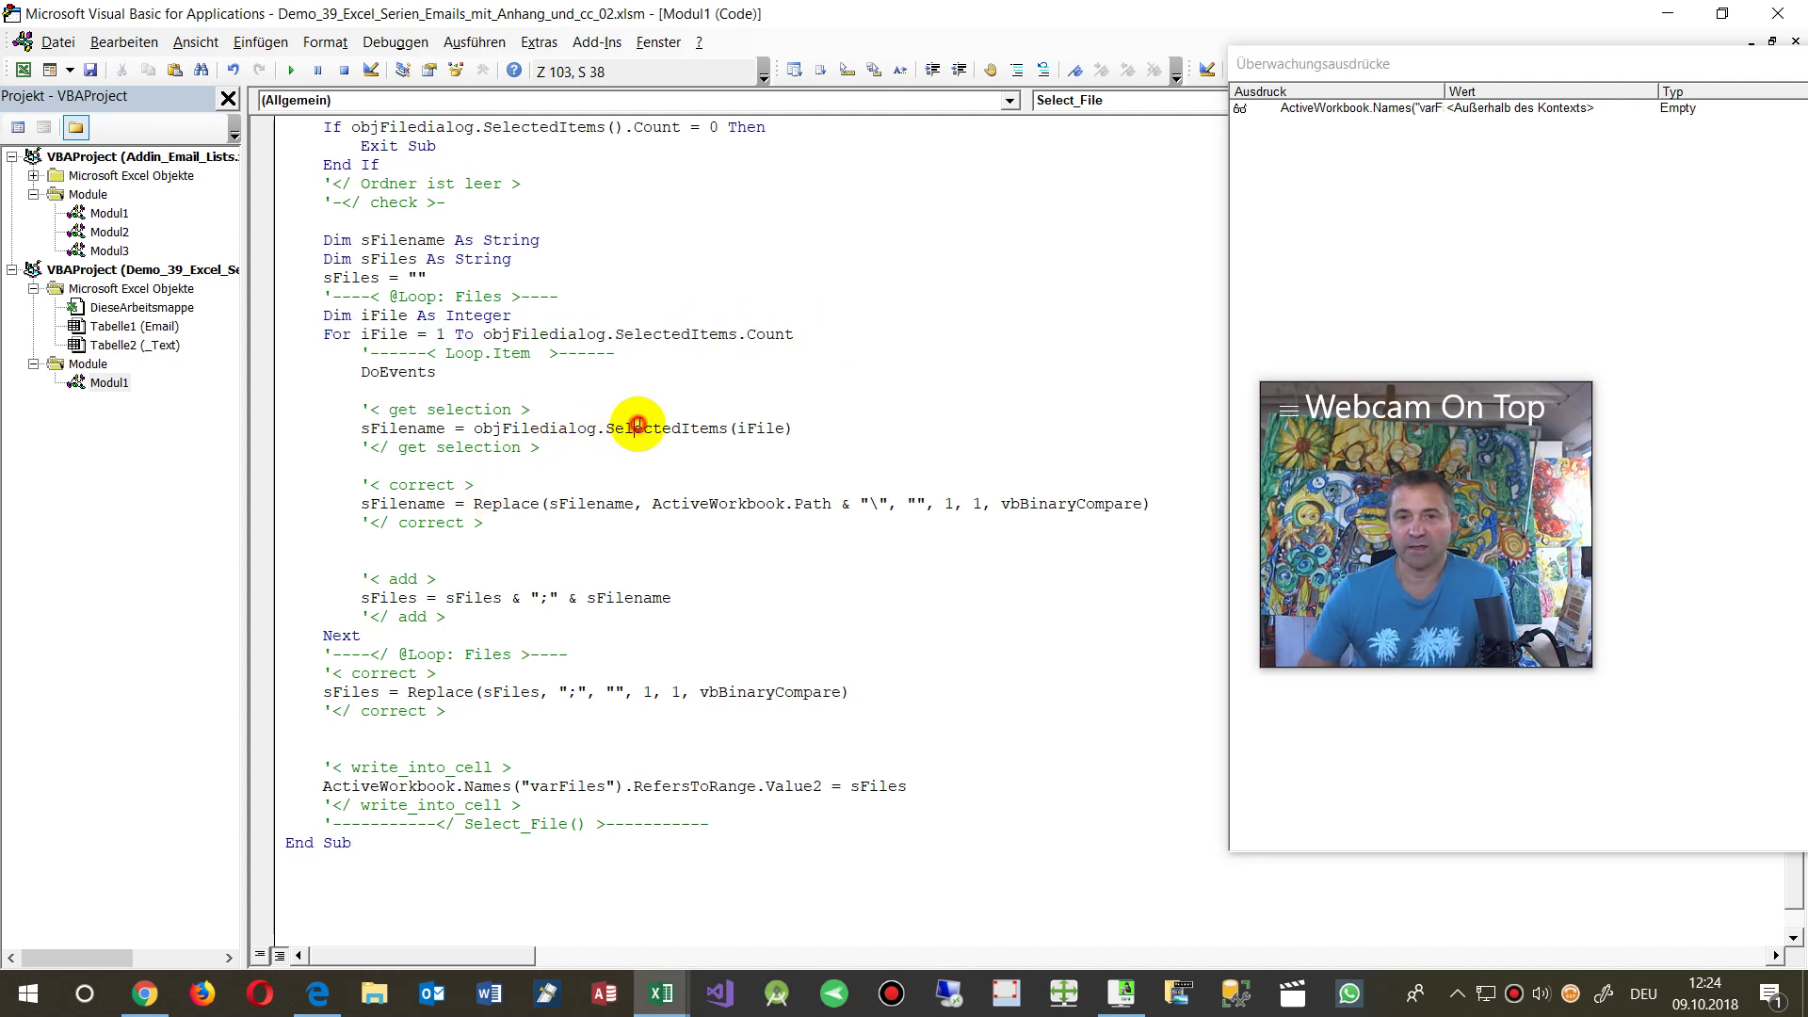
pyautogui.doubleClick(636, 428)
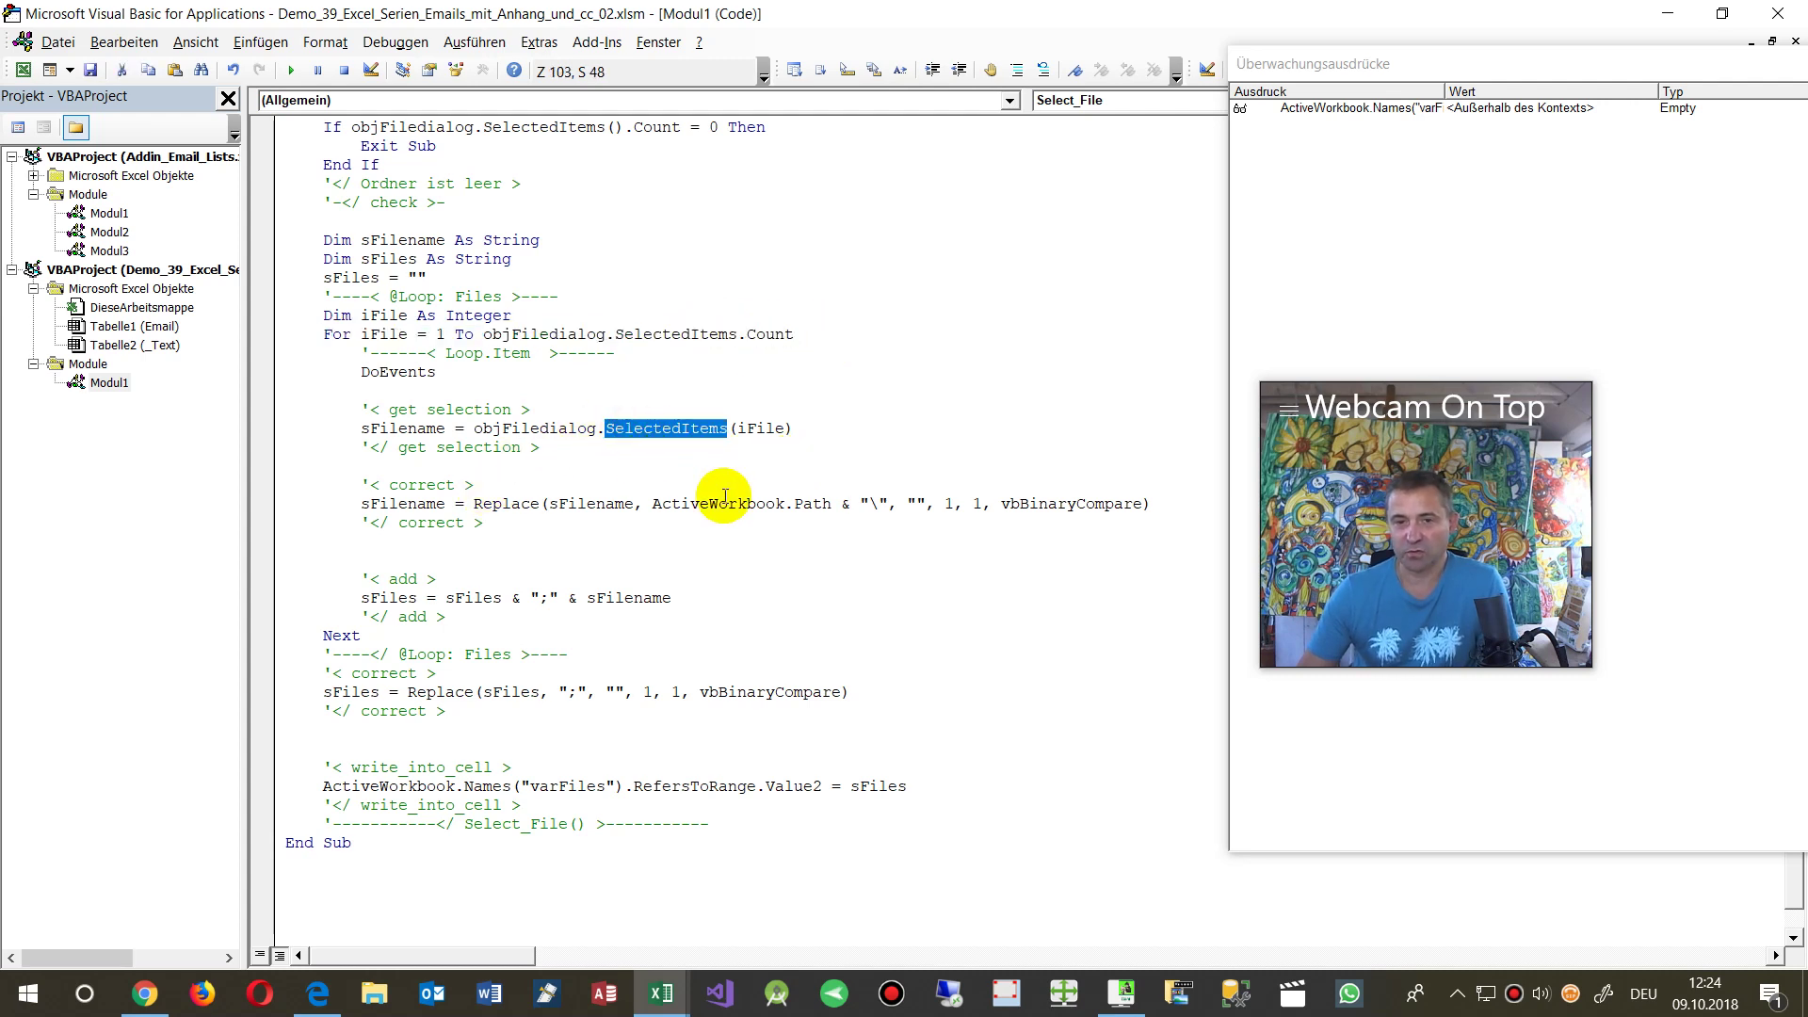
pyautogui.click(405, 435)
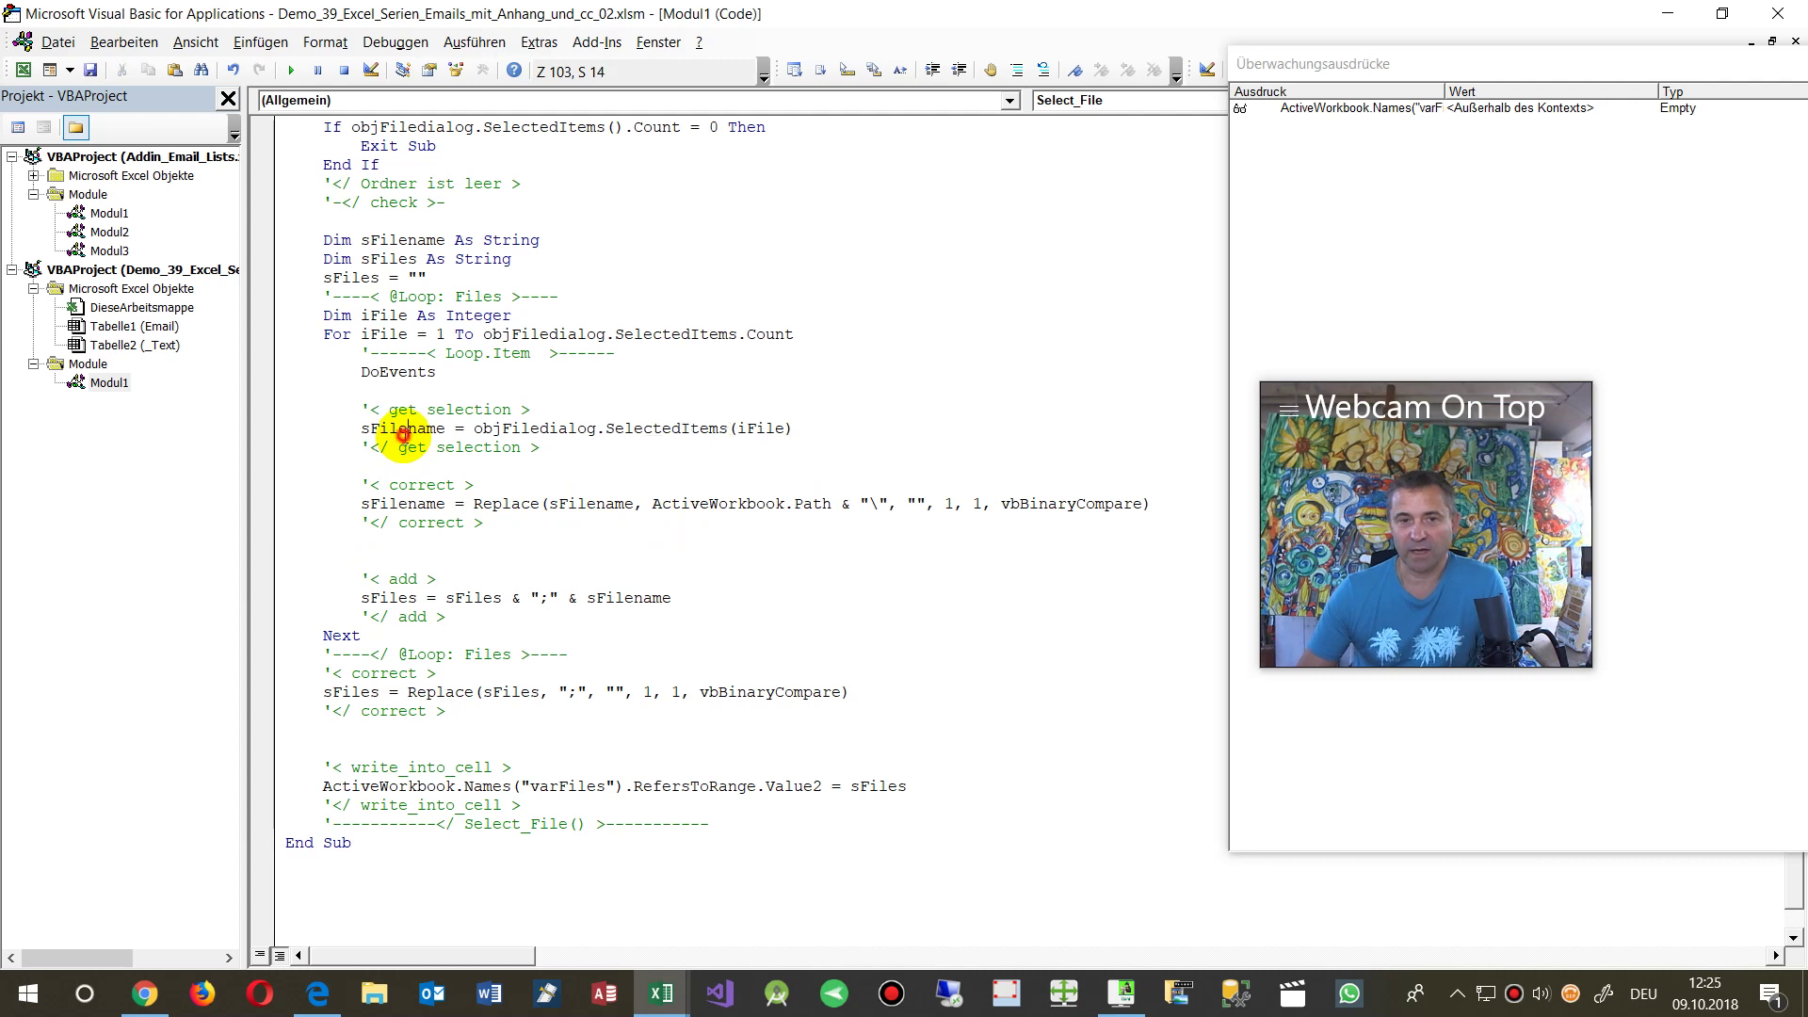
pyautogui.click(262, 429)
# - Back in Excel, run Select.., pick the newer Demo_39 workbook and confirm with Öffnen
pyautogui.hotkey('alt', 'F11')
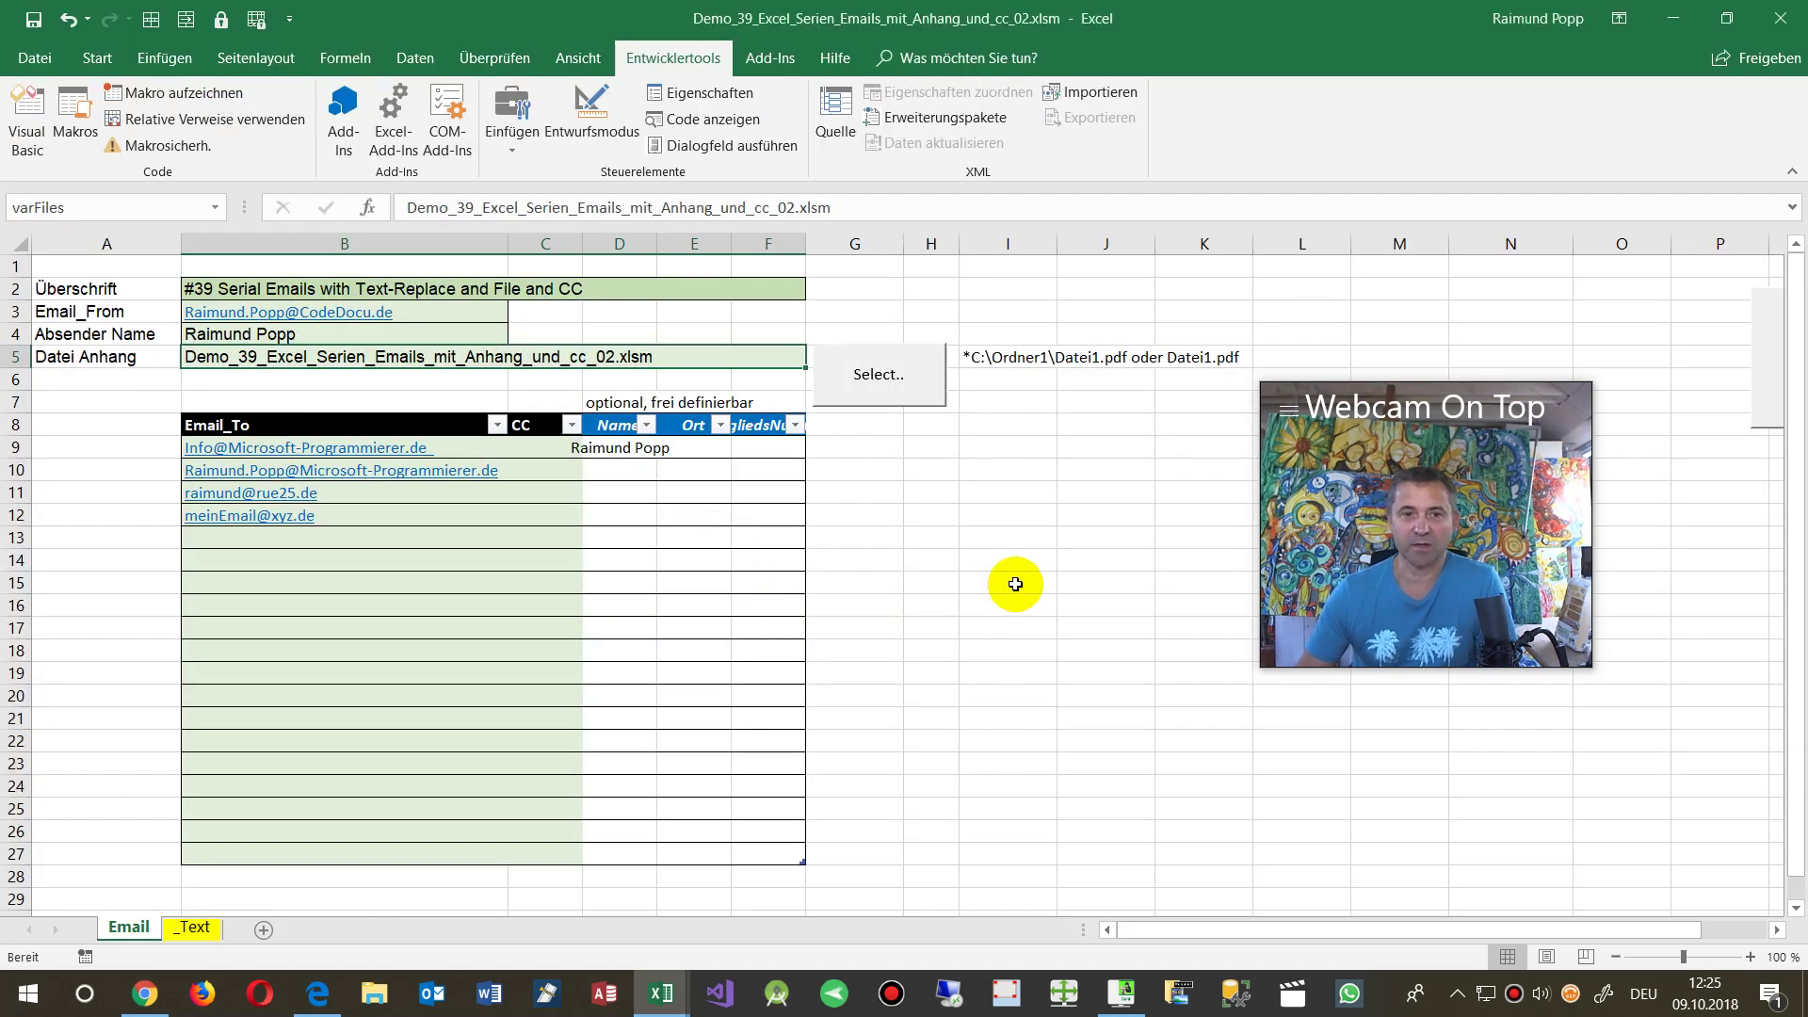
pyautogui.click(869, 405)
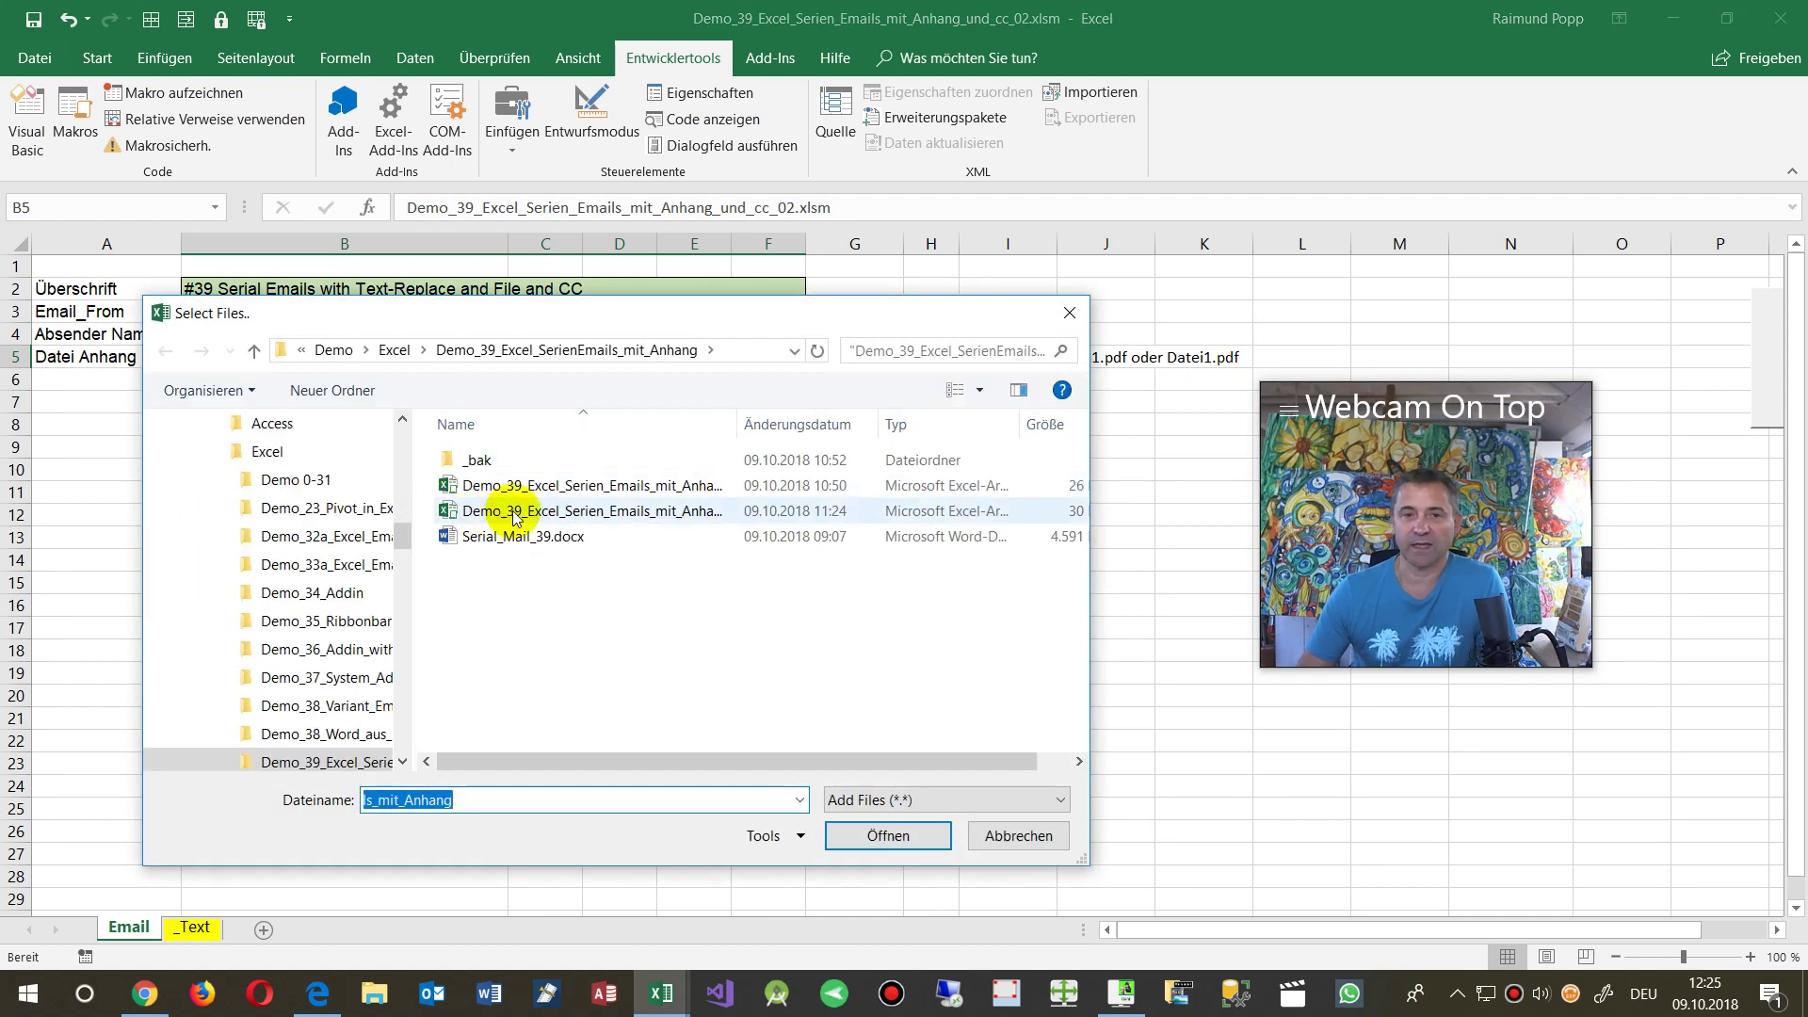
pyautogui.click(516, 513)
pyautogui.click(888, 835)
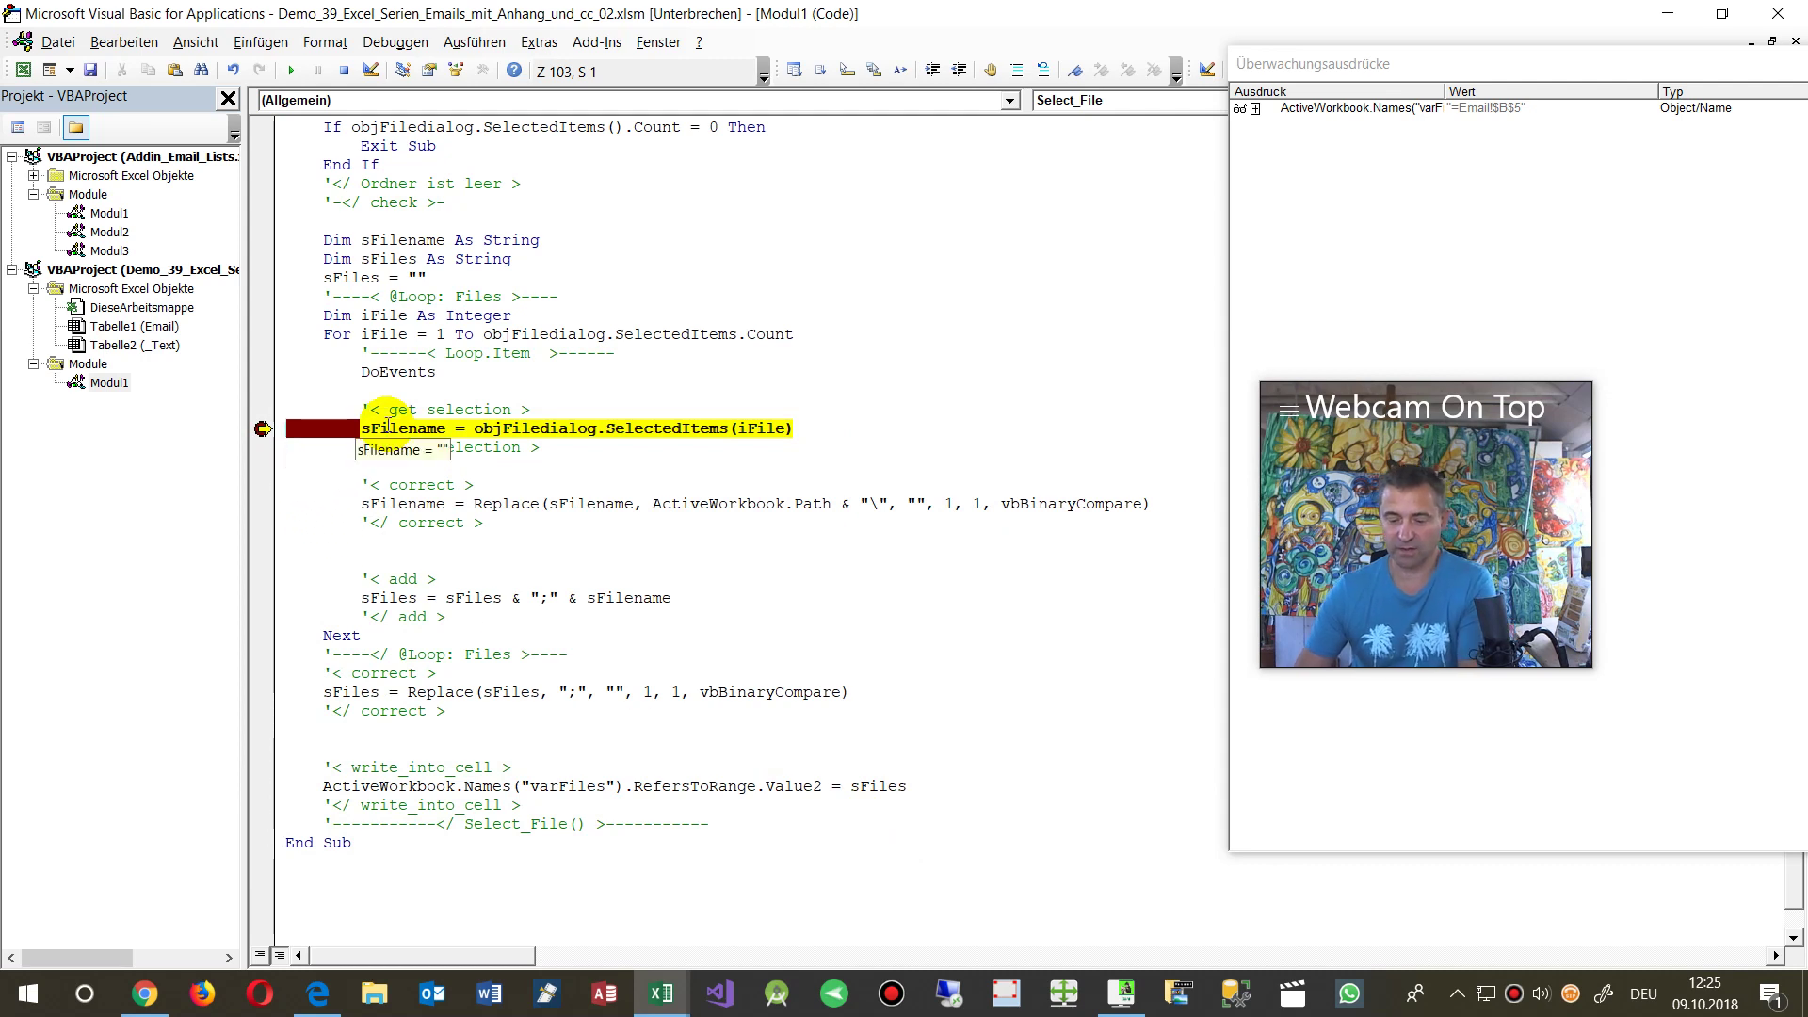
# - Step one line with F8 and add sFilename to the watch list via Shift+F9
pyautogui.press('F8')
pyautogui.doubleClick(406, 430)
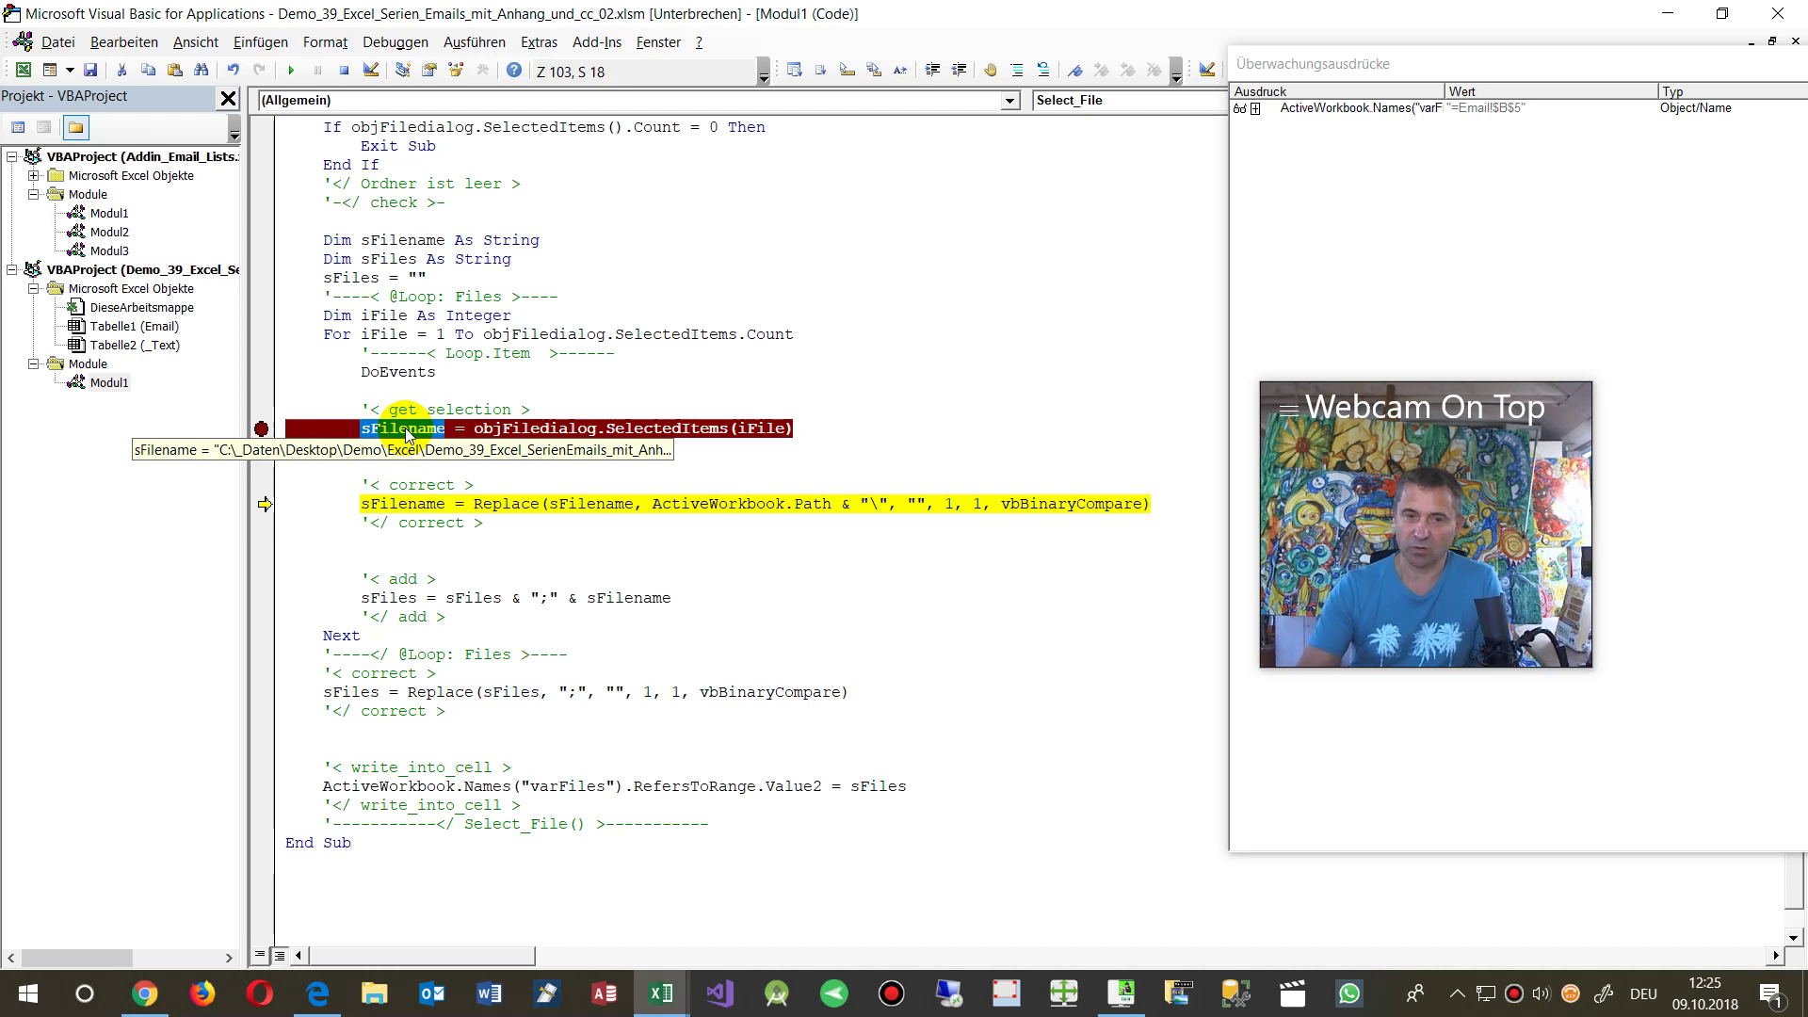
pyautogui.hotkey('shift', 'F9')
pyautogui.click(1073, 367)
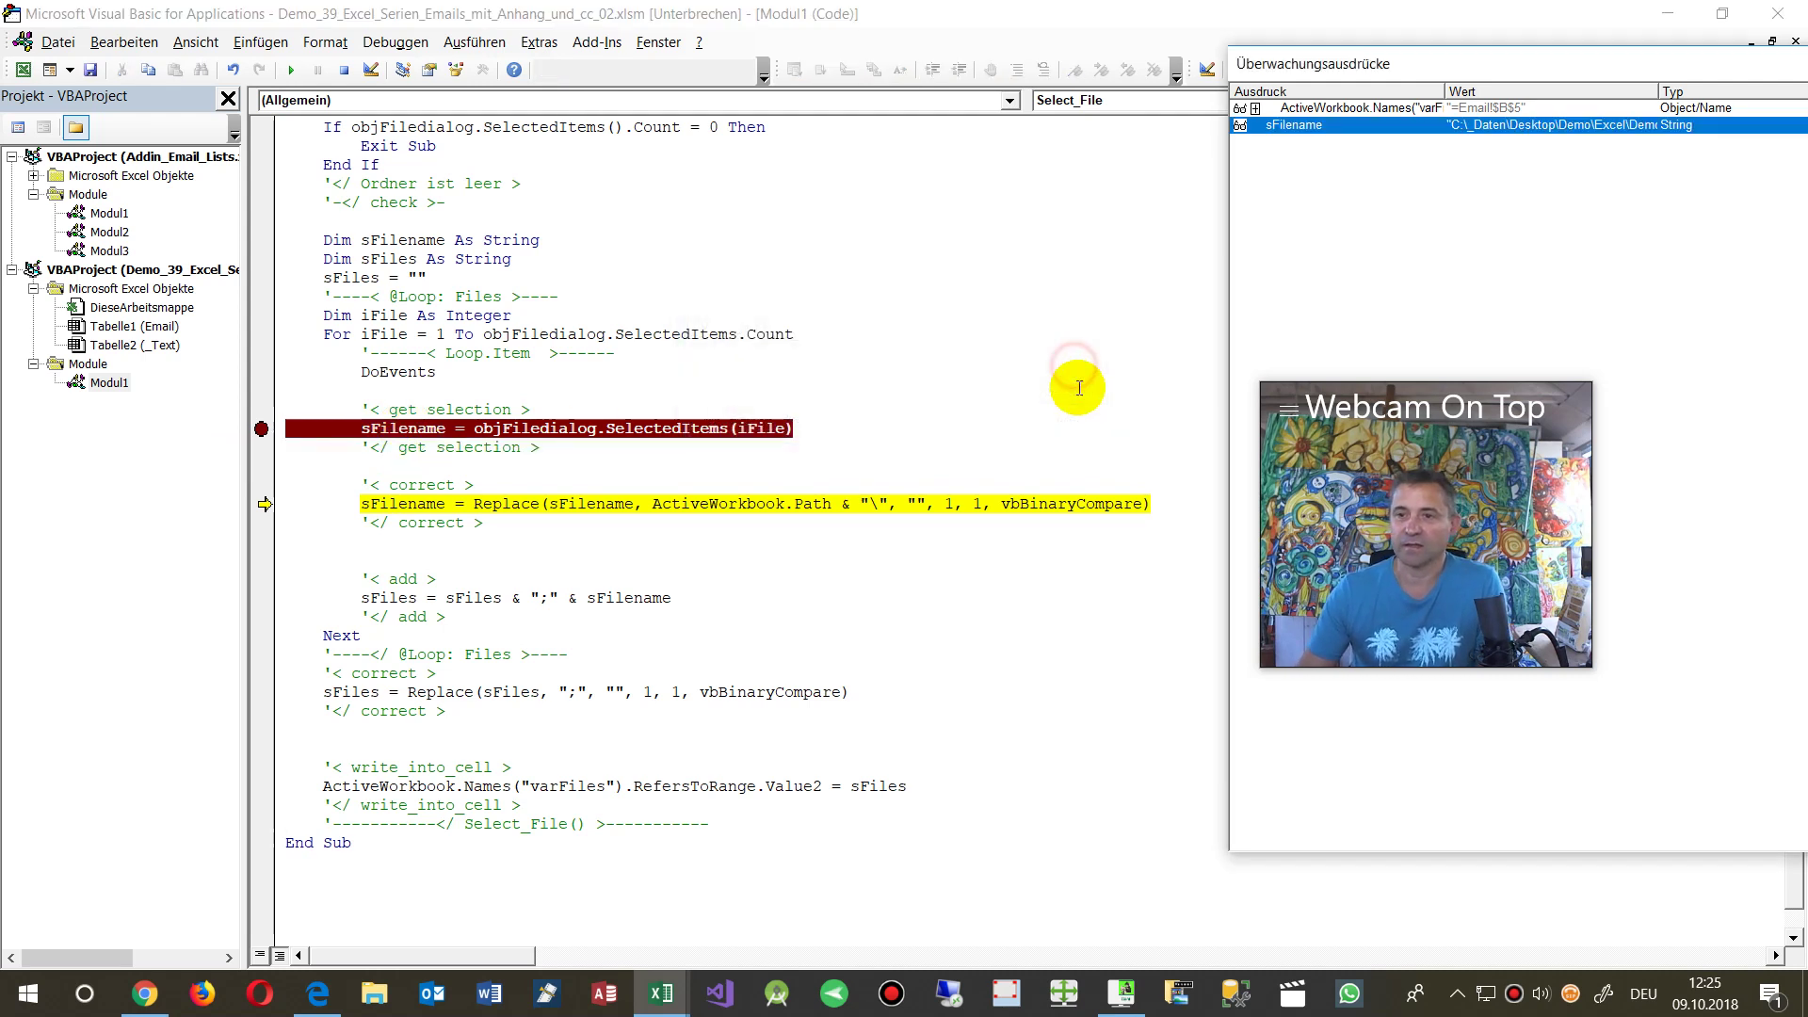
# - Resize the Watches window to show sFilename's full path, delete the ActiveWorkbook watch, then close it
pyautogui.moveTo(1297, 63)
pyautogui.mouseDown()
pyautogui.moveTo(521, 266)
pyautogui.moveTo(477, 242)
pyautogui.moveTo(430, 351)
pyautogui.moveTo(419, 337)
pyautogui.mouseUp()
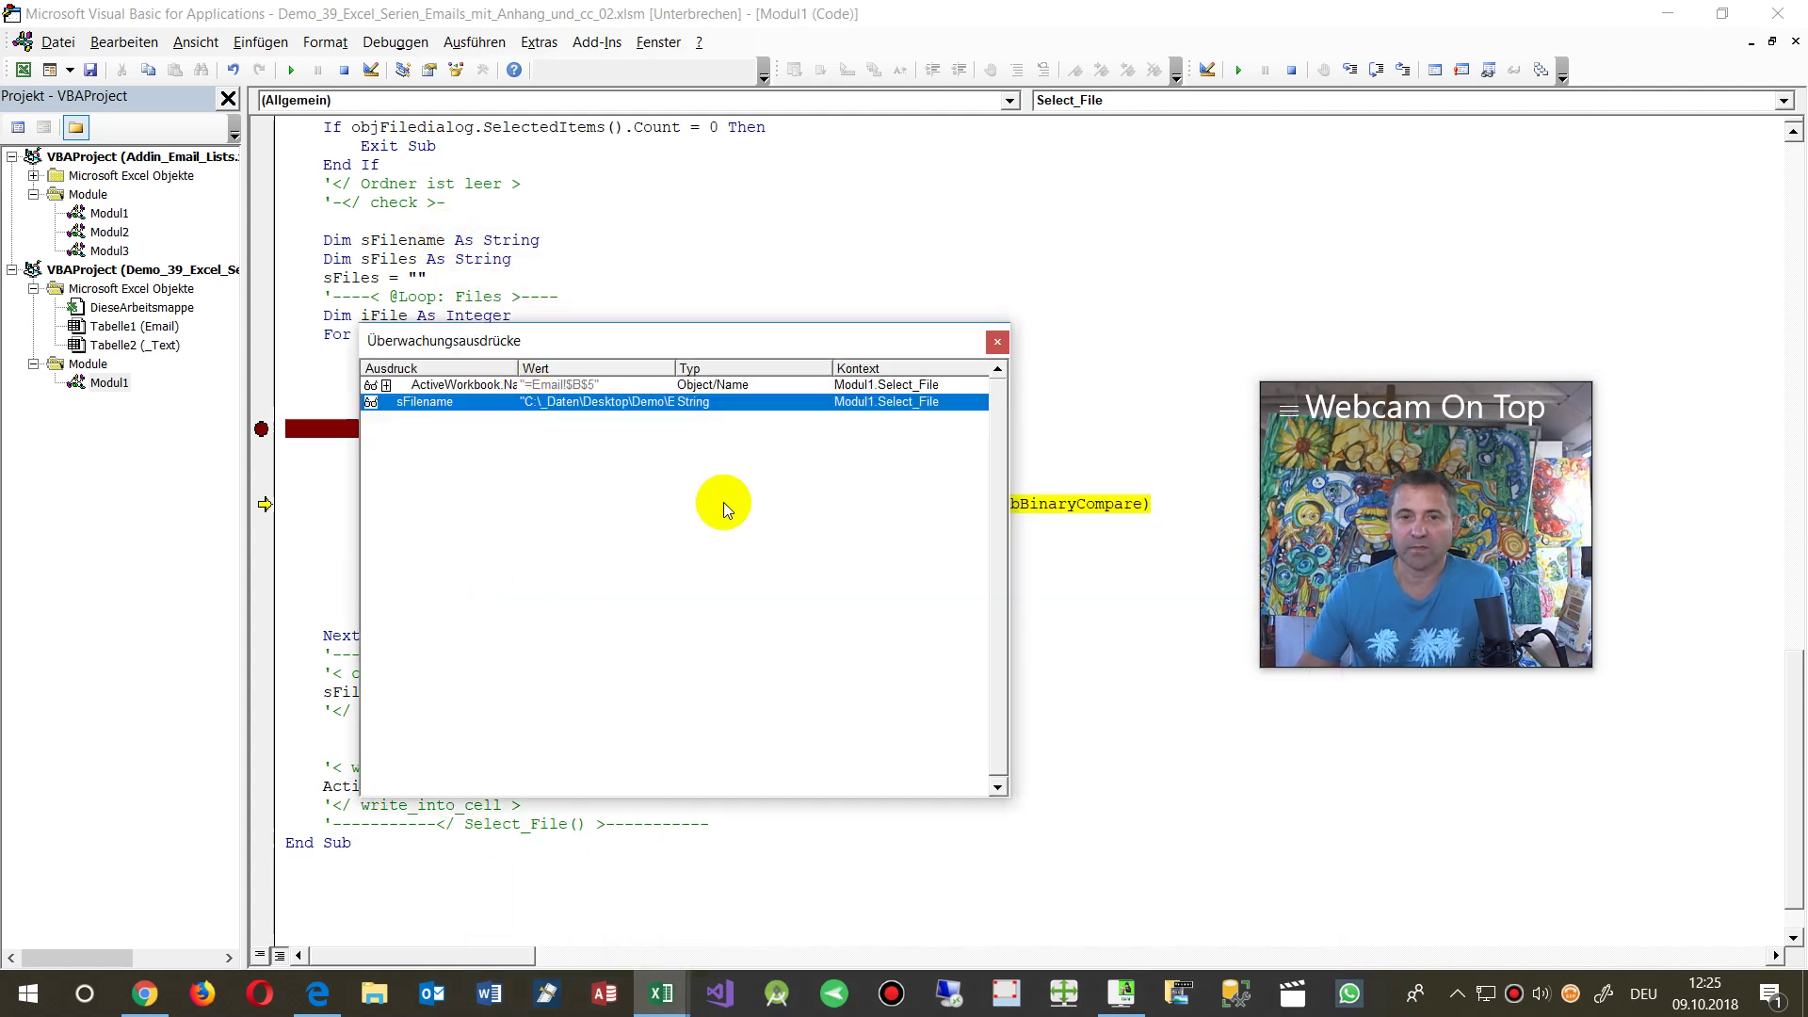
pyautogui.moveTo(676, 372); pyautogui.dragTo(831, 372)
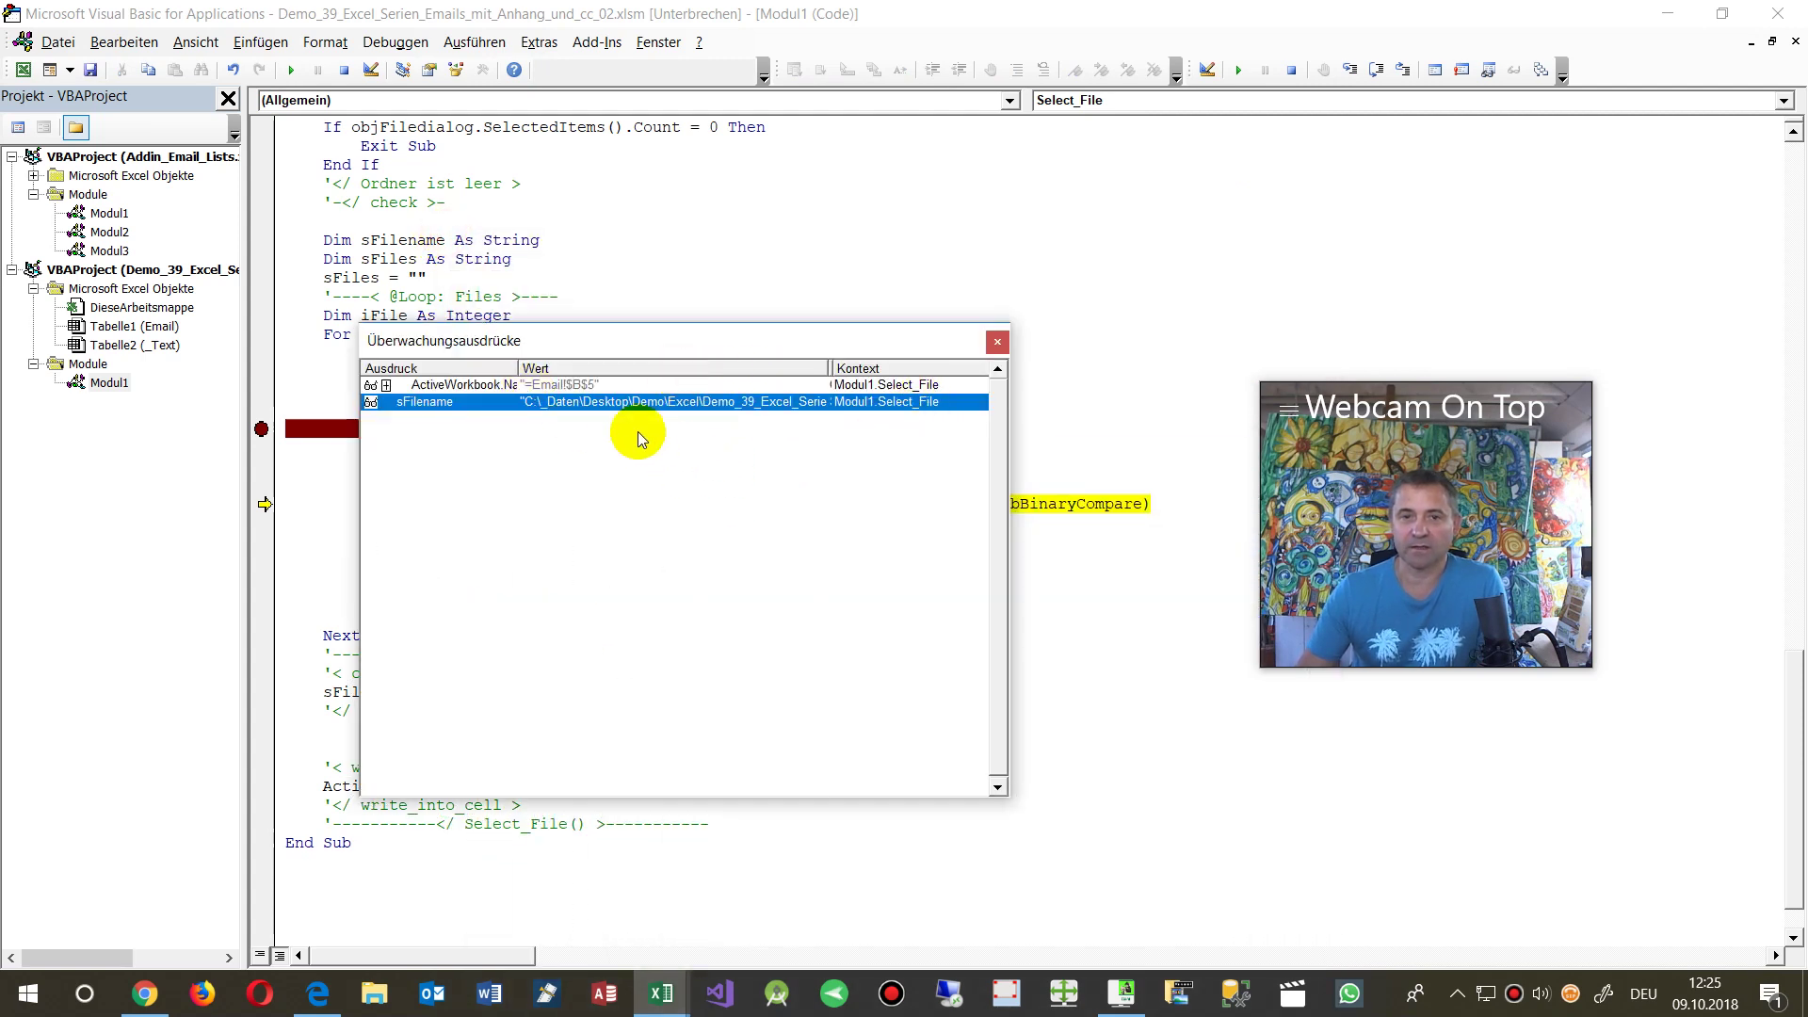
pyautogui.click(462, 384)
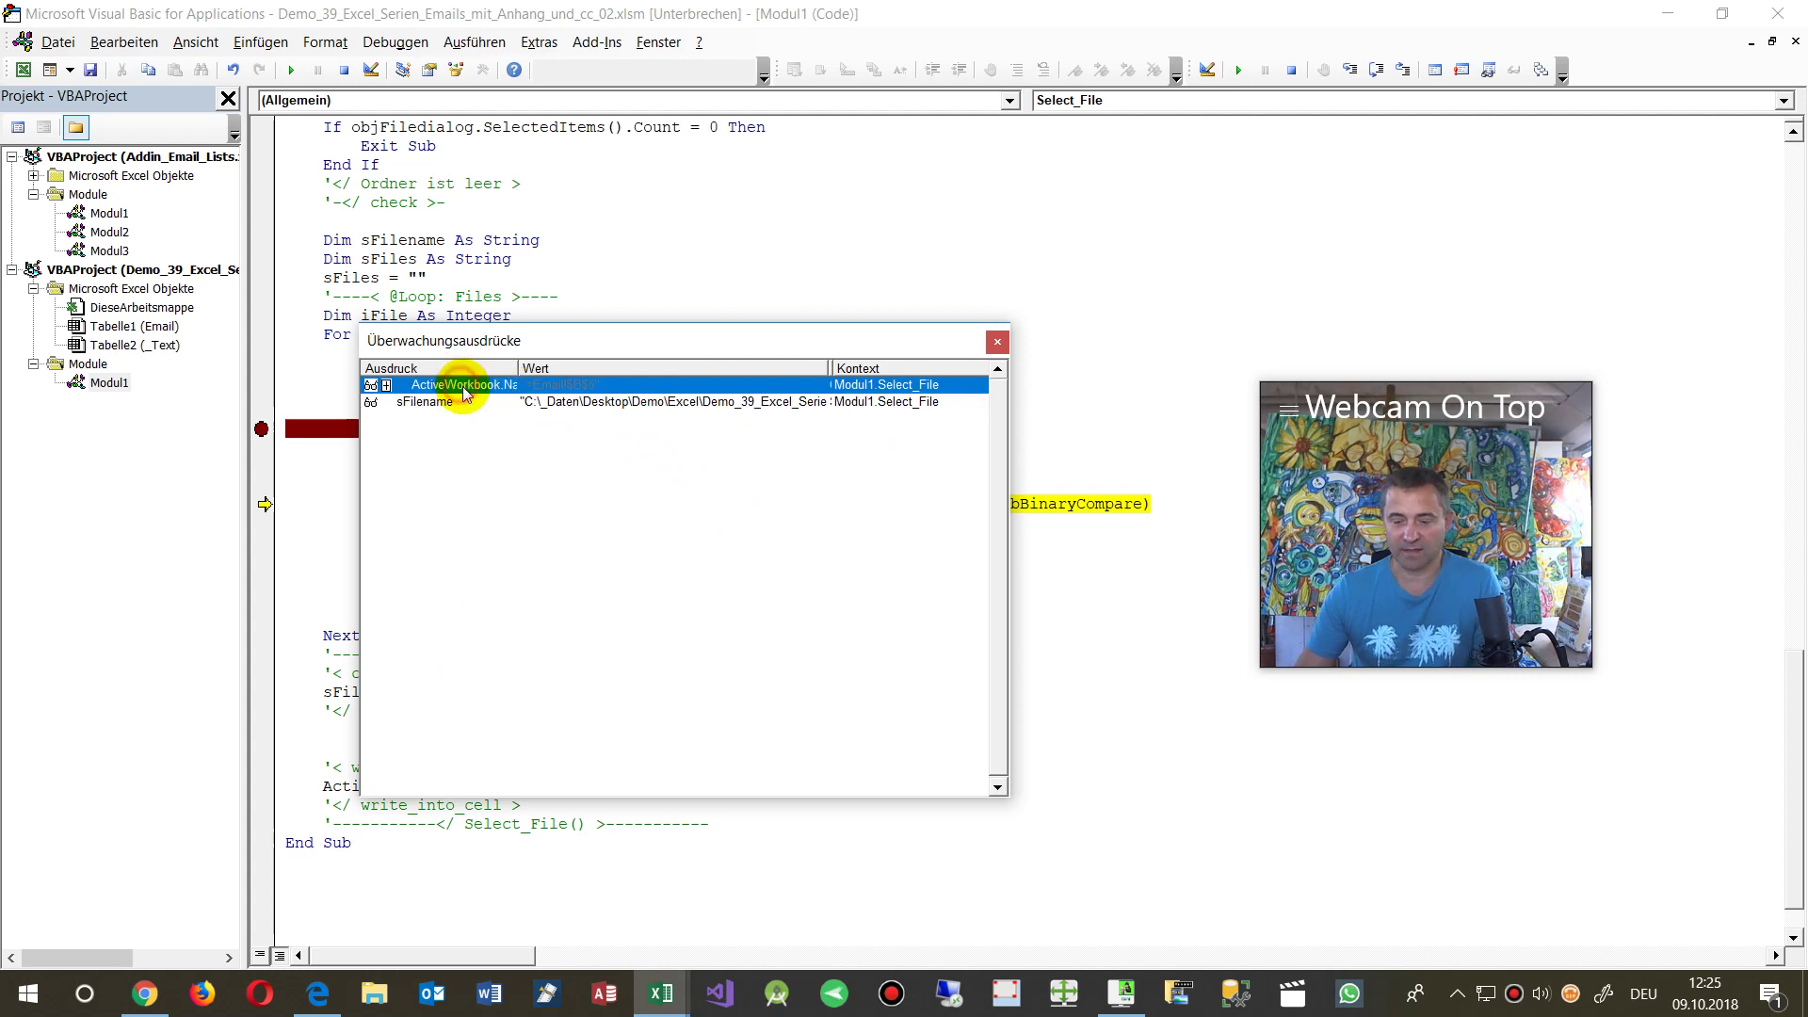
pyautogui.press('Delete')
pyautogui.moveTo(1015, 521); pyautogui.dragTo(1281, 522)
pyautogui.moveTo(584, 365); pyautogui.dragTo(499, 363)
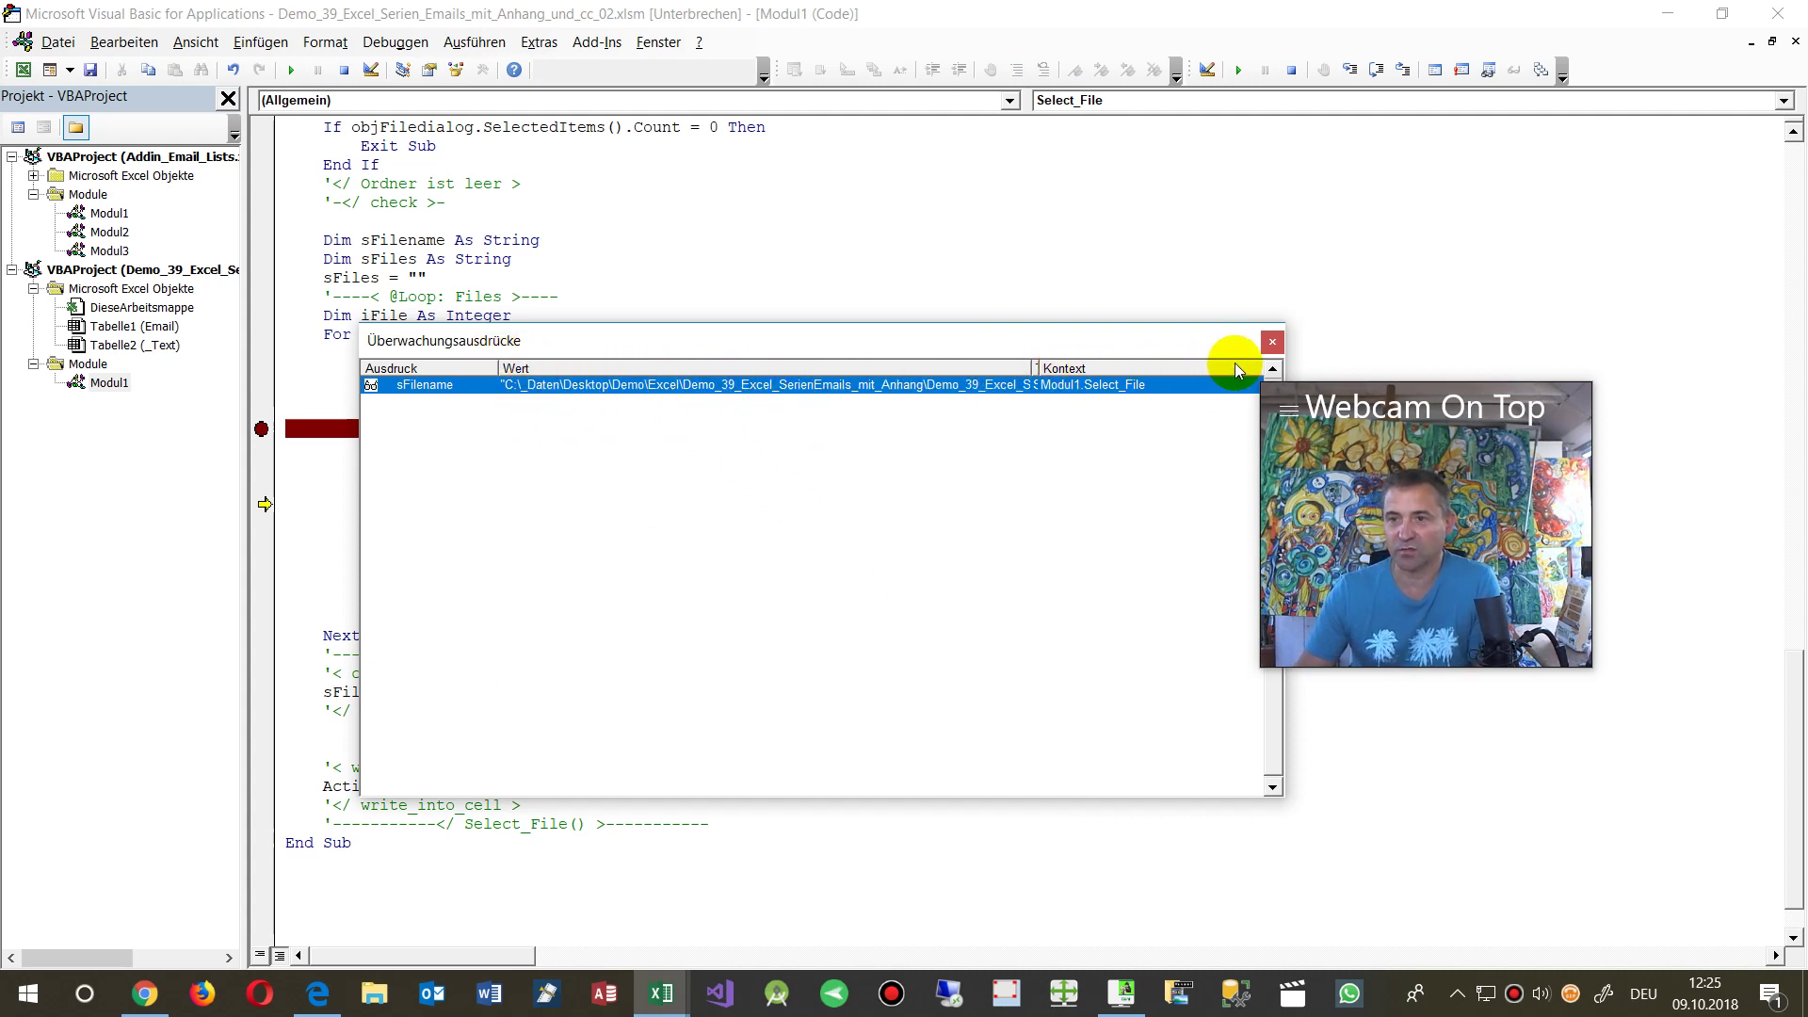
pyautogui.click(1273, 340)
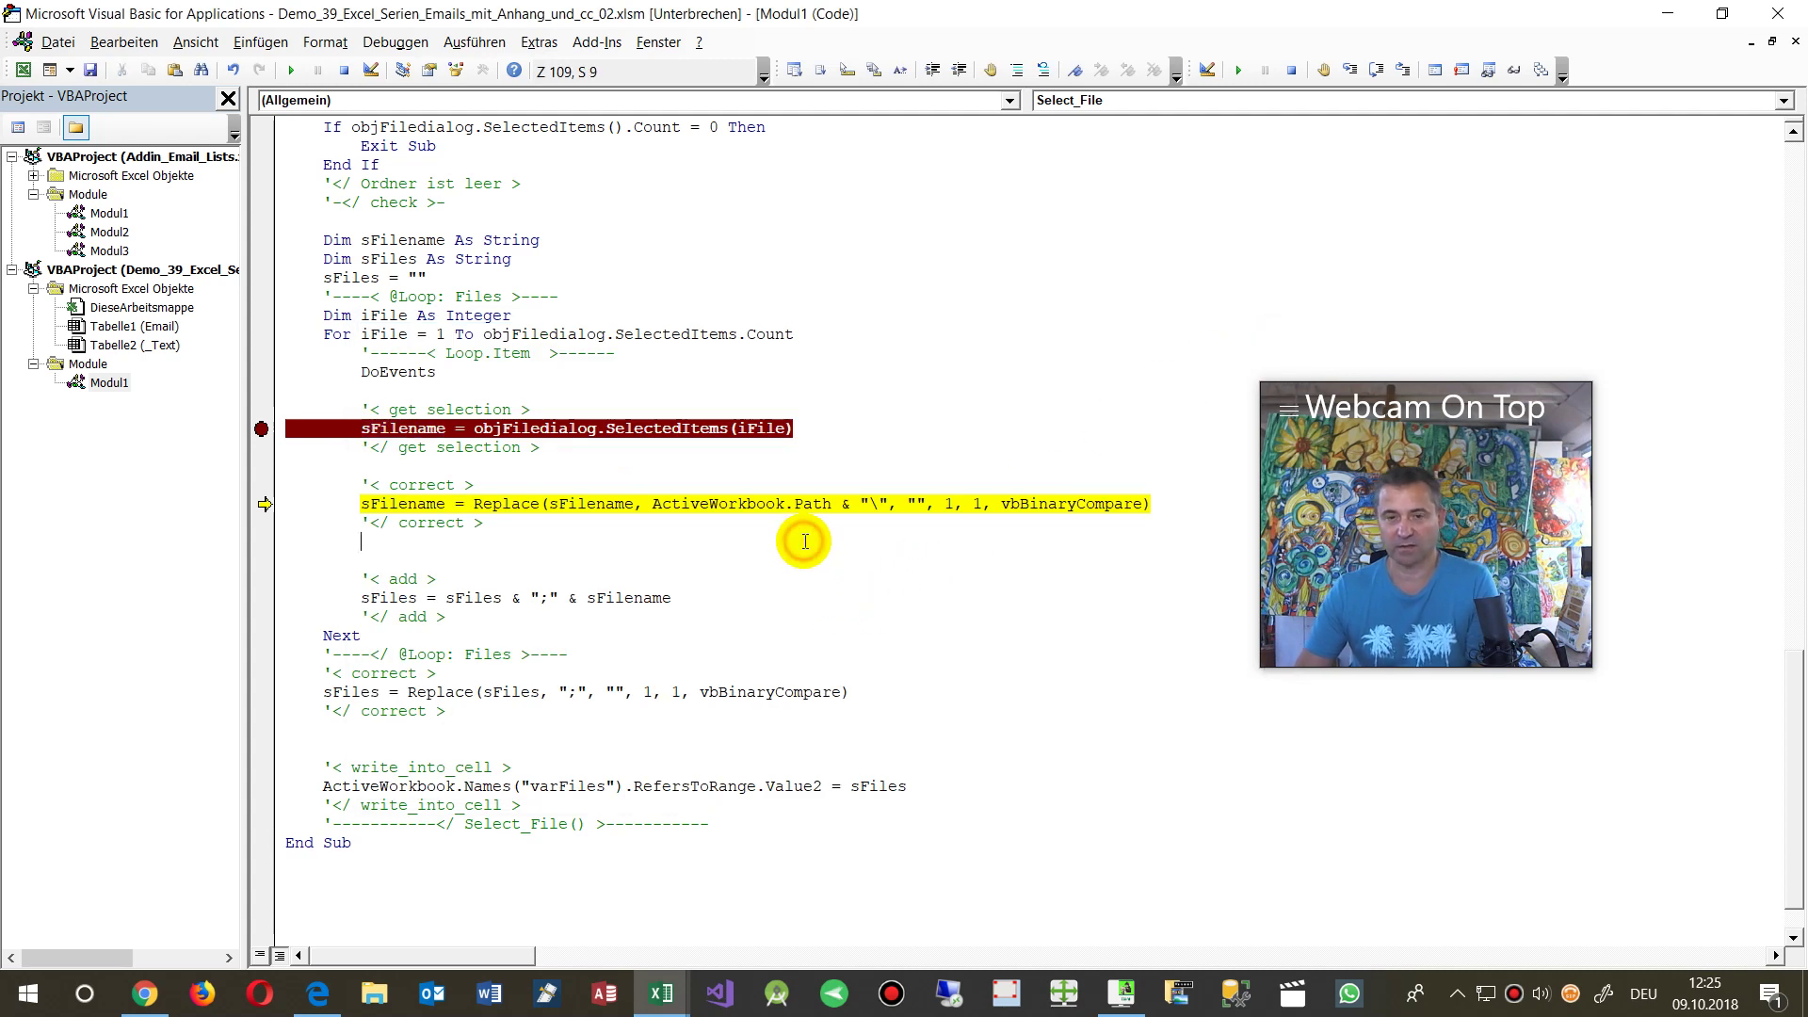
# - Step with F8 through the loop to the varFiles line and remove the sFilename breakpoint
pyautogui.press('F8')
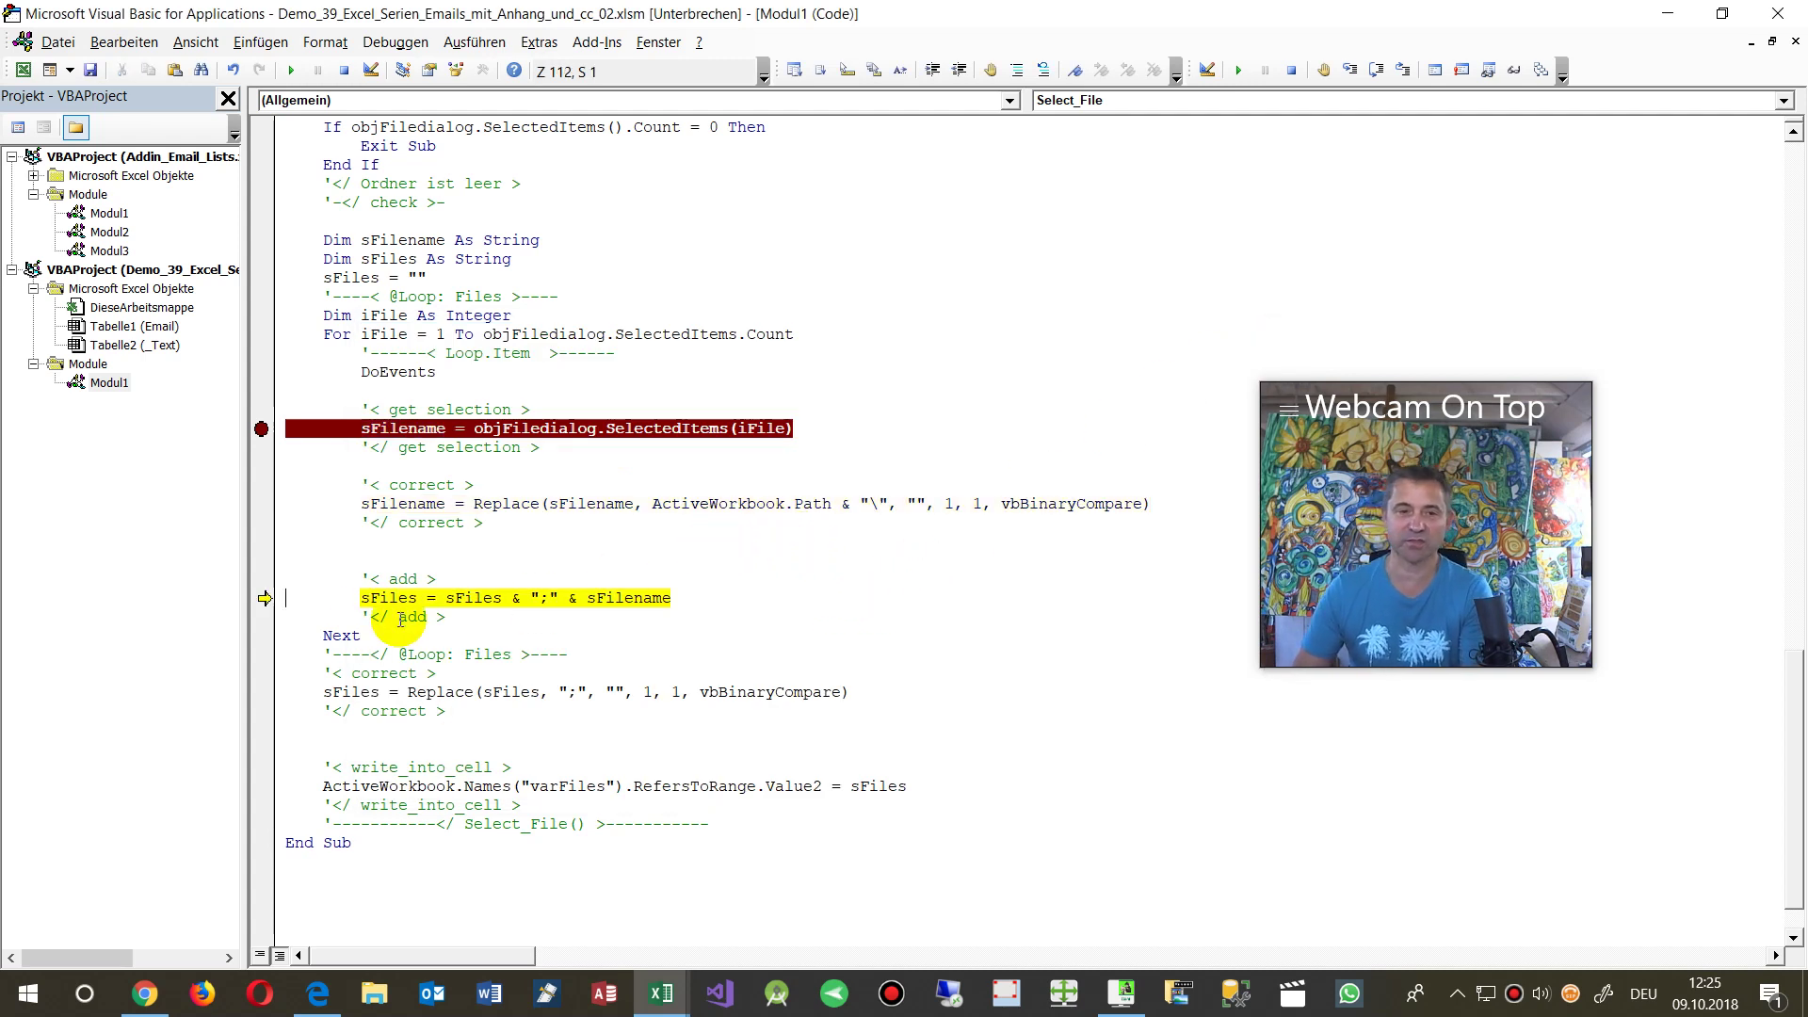
pyautogui.press('F8')
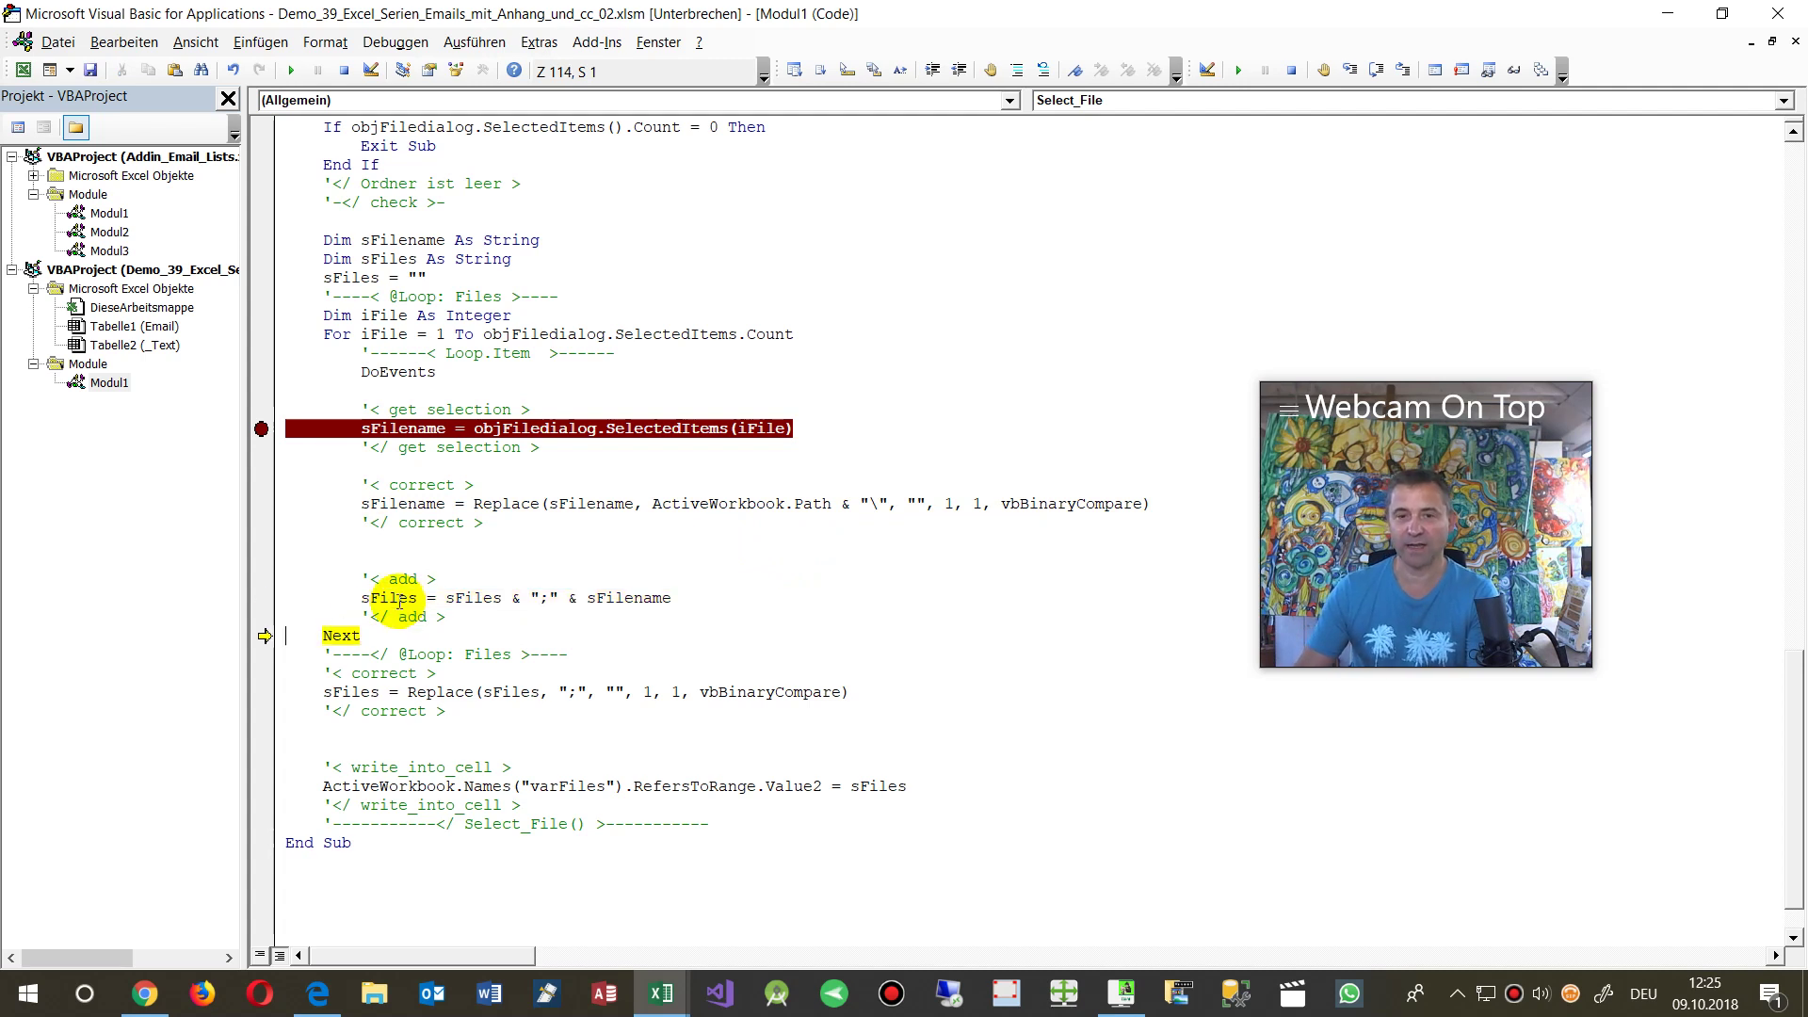
pyautogui.press('F8')
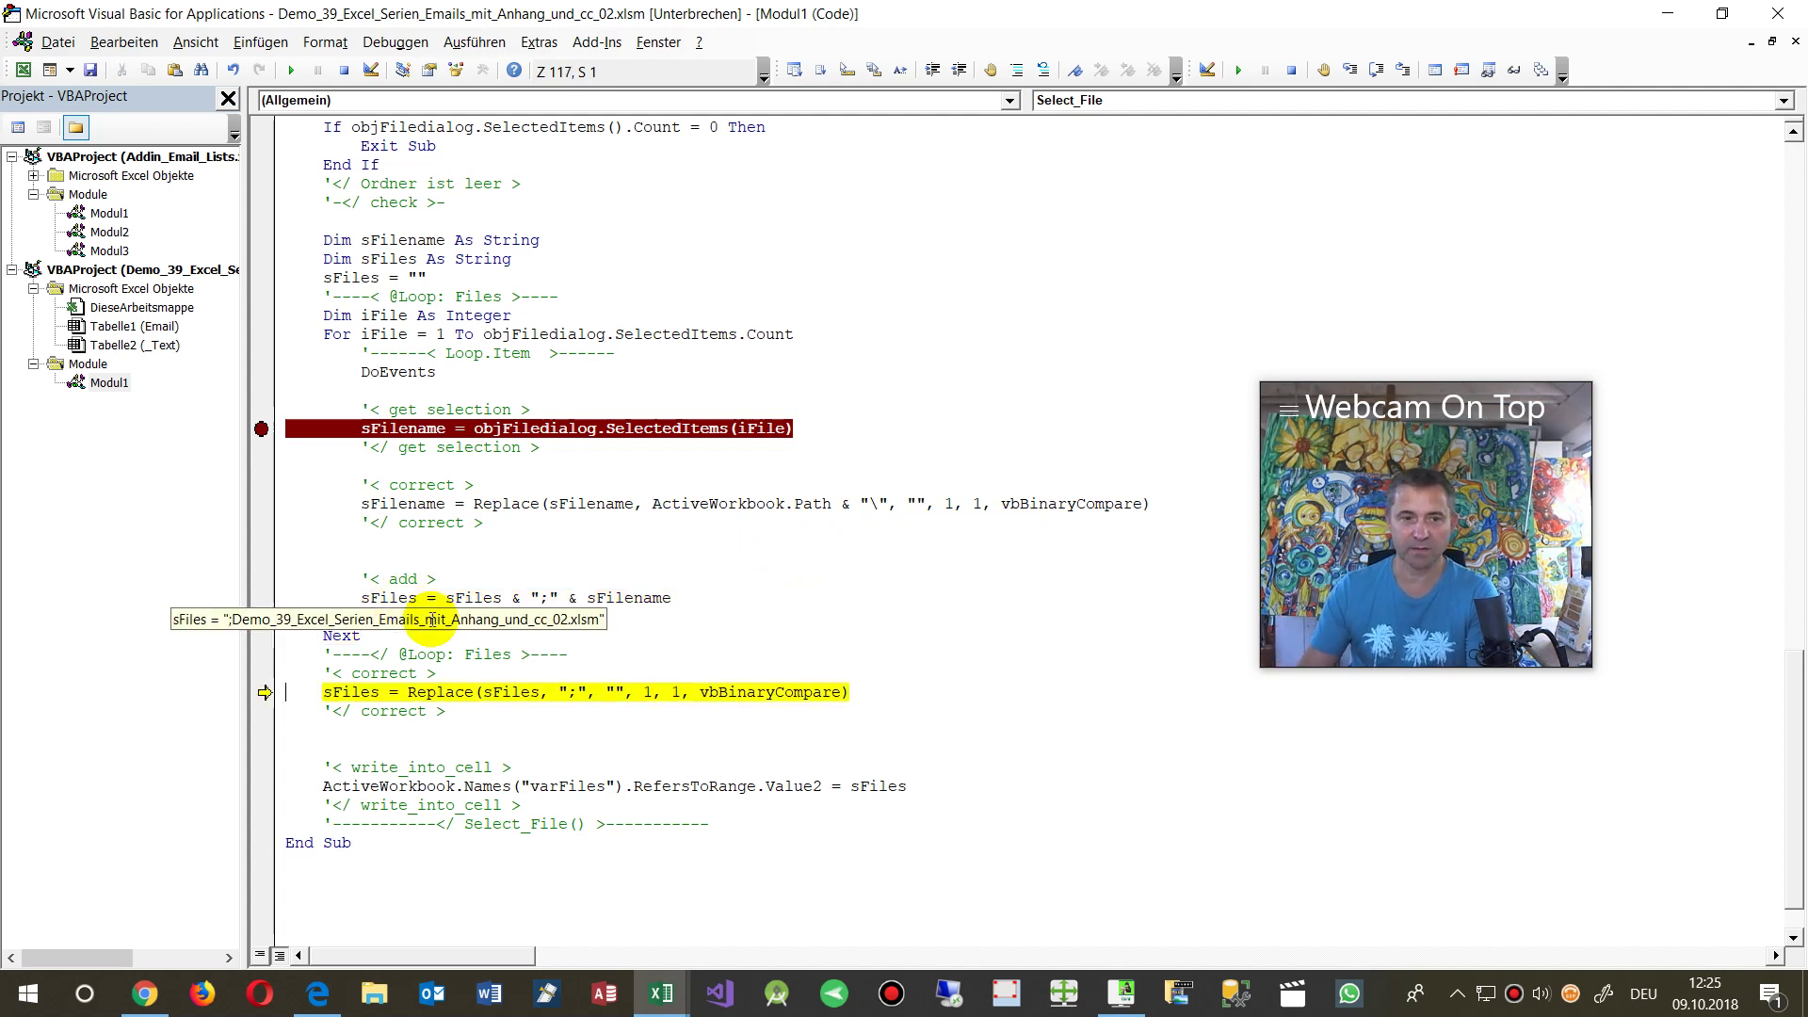
pyautogui.press('F8')
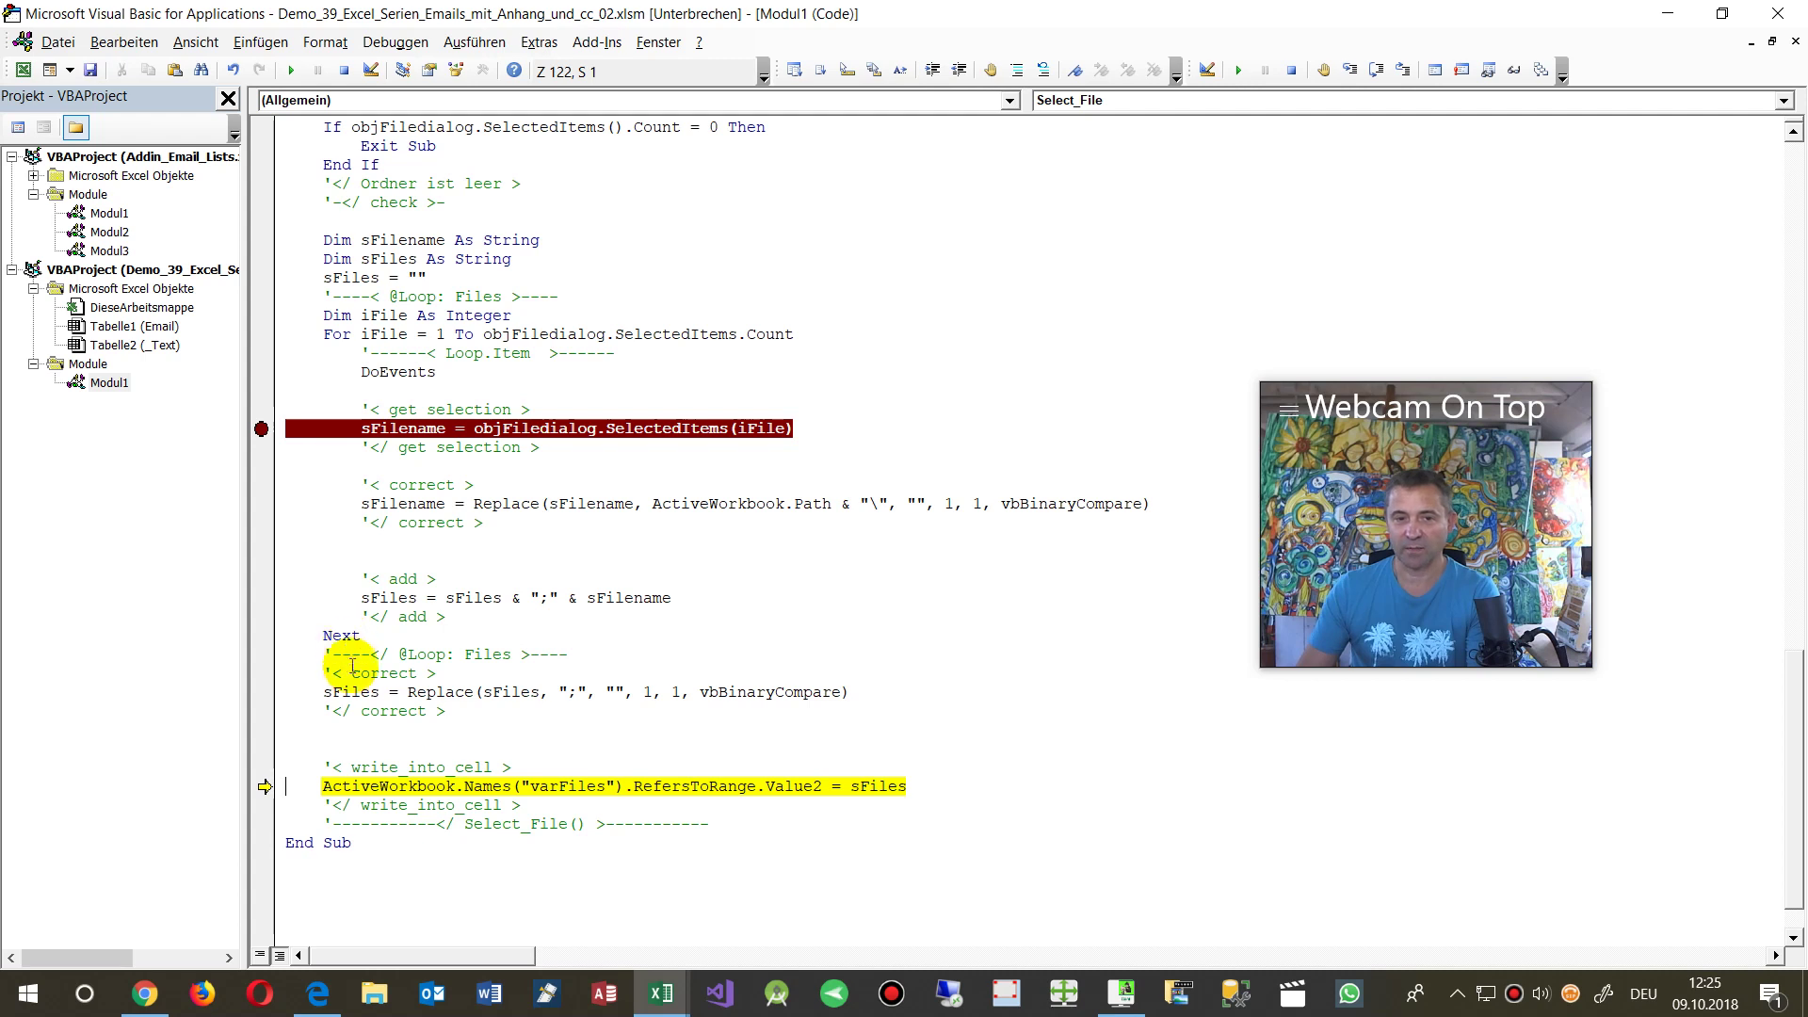
pyautogui.click(261, 446)
pyautogui.click(261, 429)
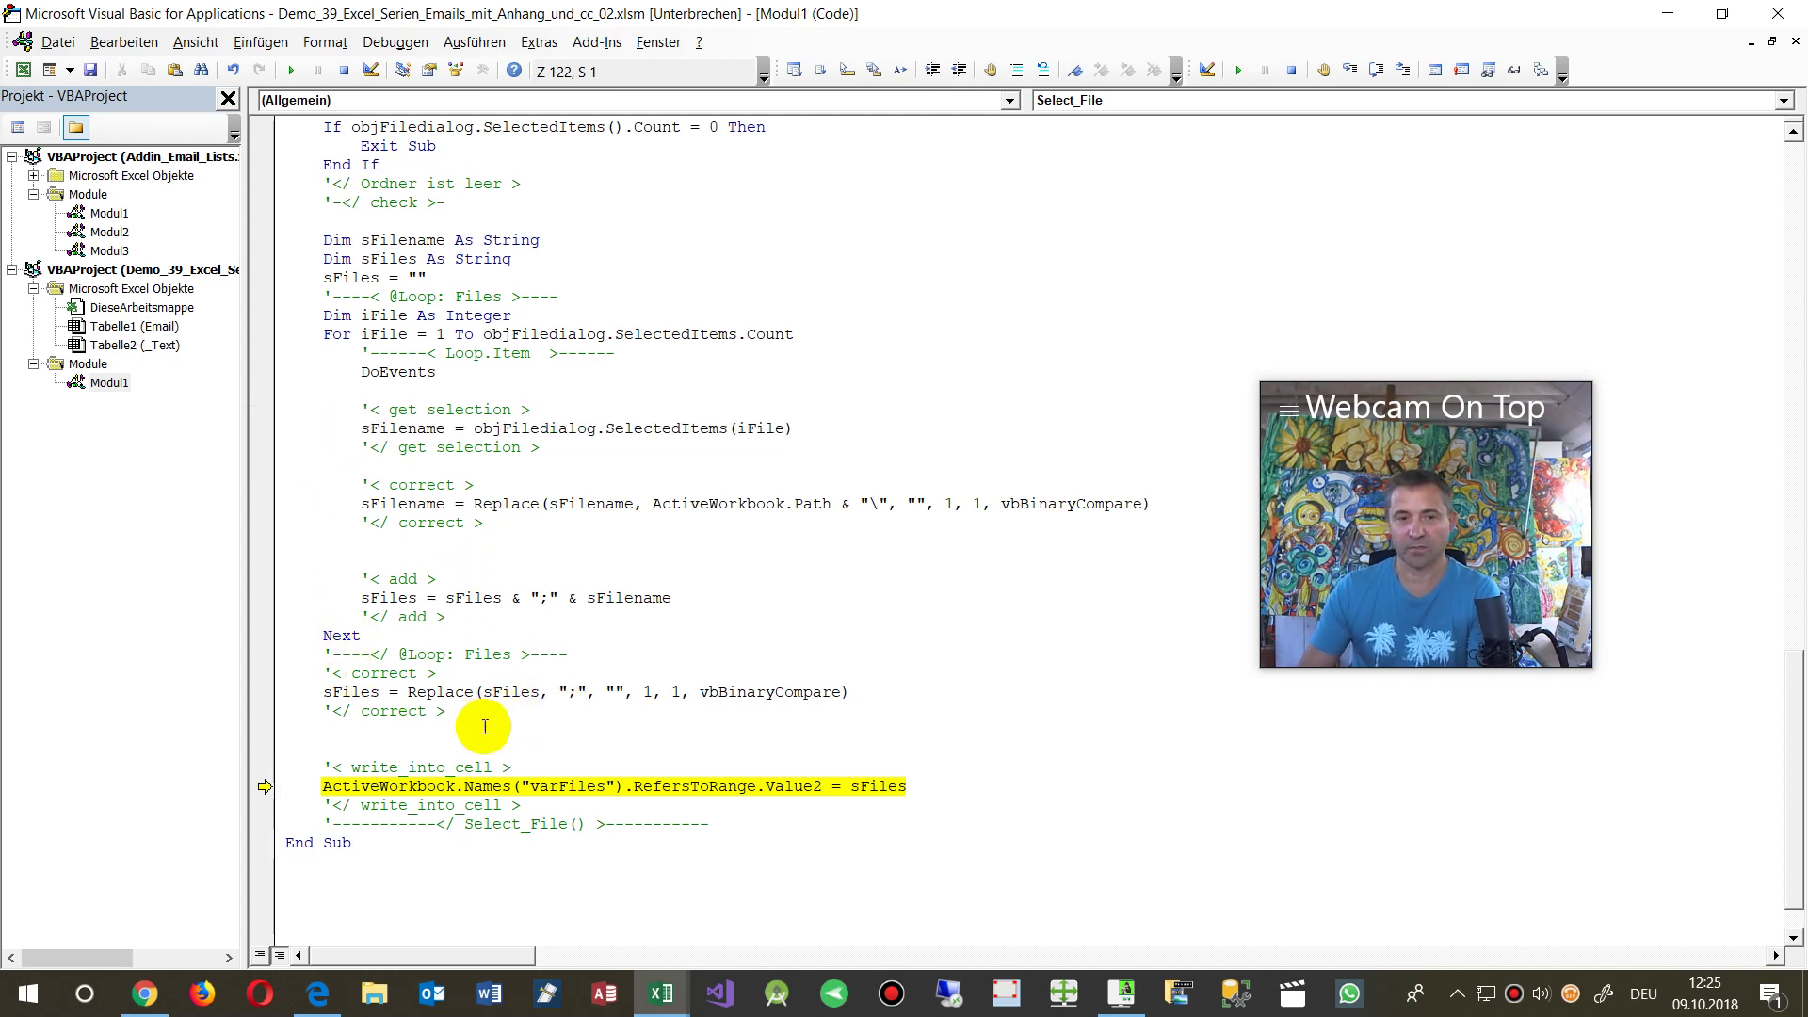
# - Mark varFiles in the write line and step with F8 until Select_File ends
pyautogui.scroll(-1, 471, 725)
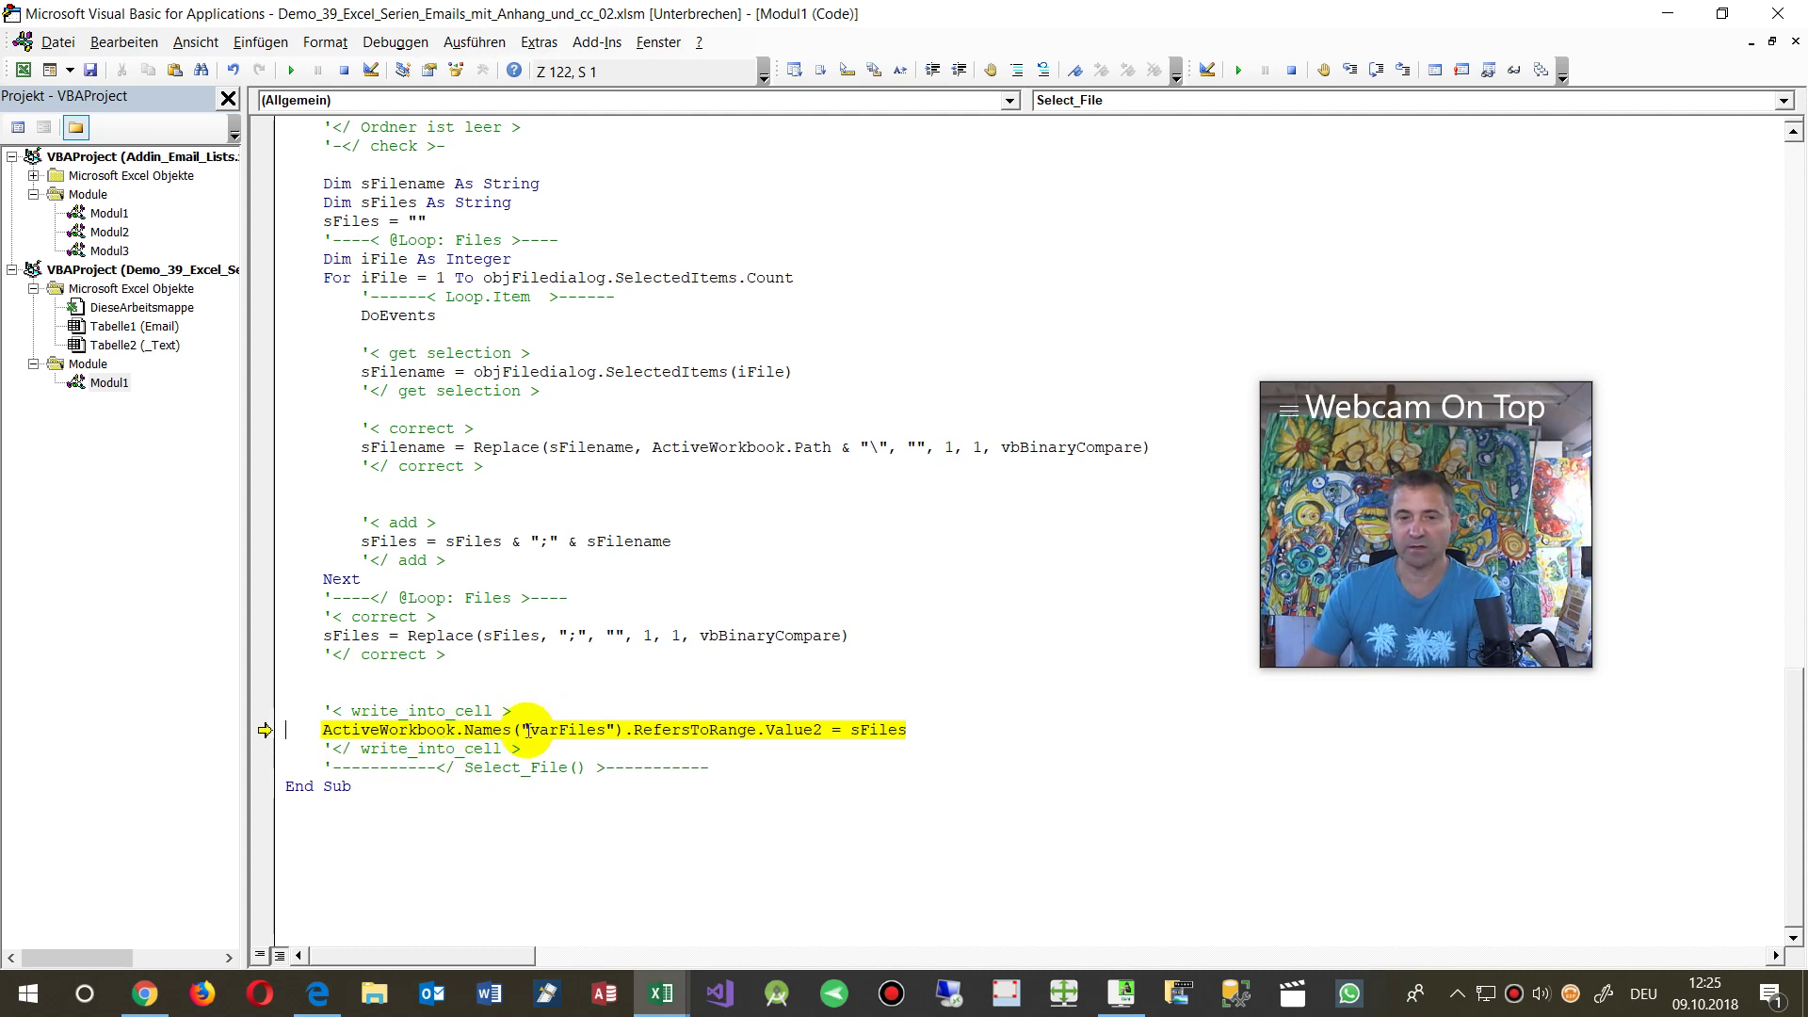
pyautogui.moveTo(524, 731); pyautogui.dragTo(608, 730)
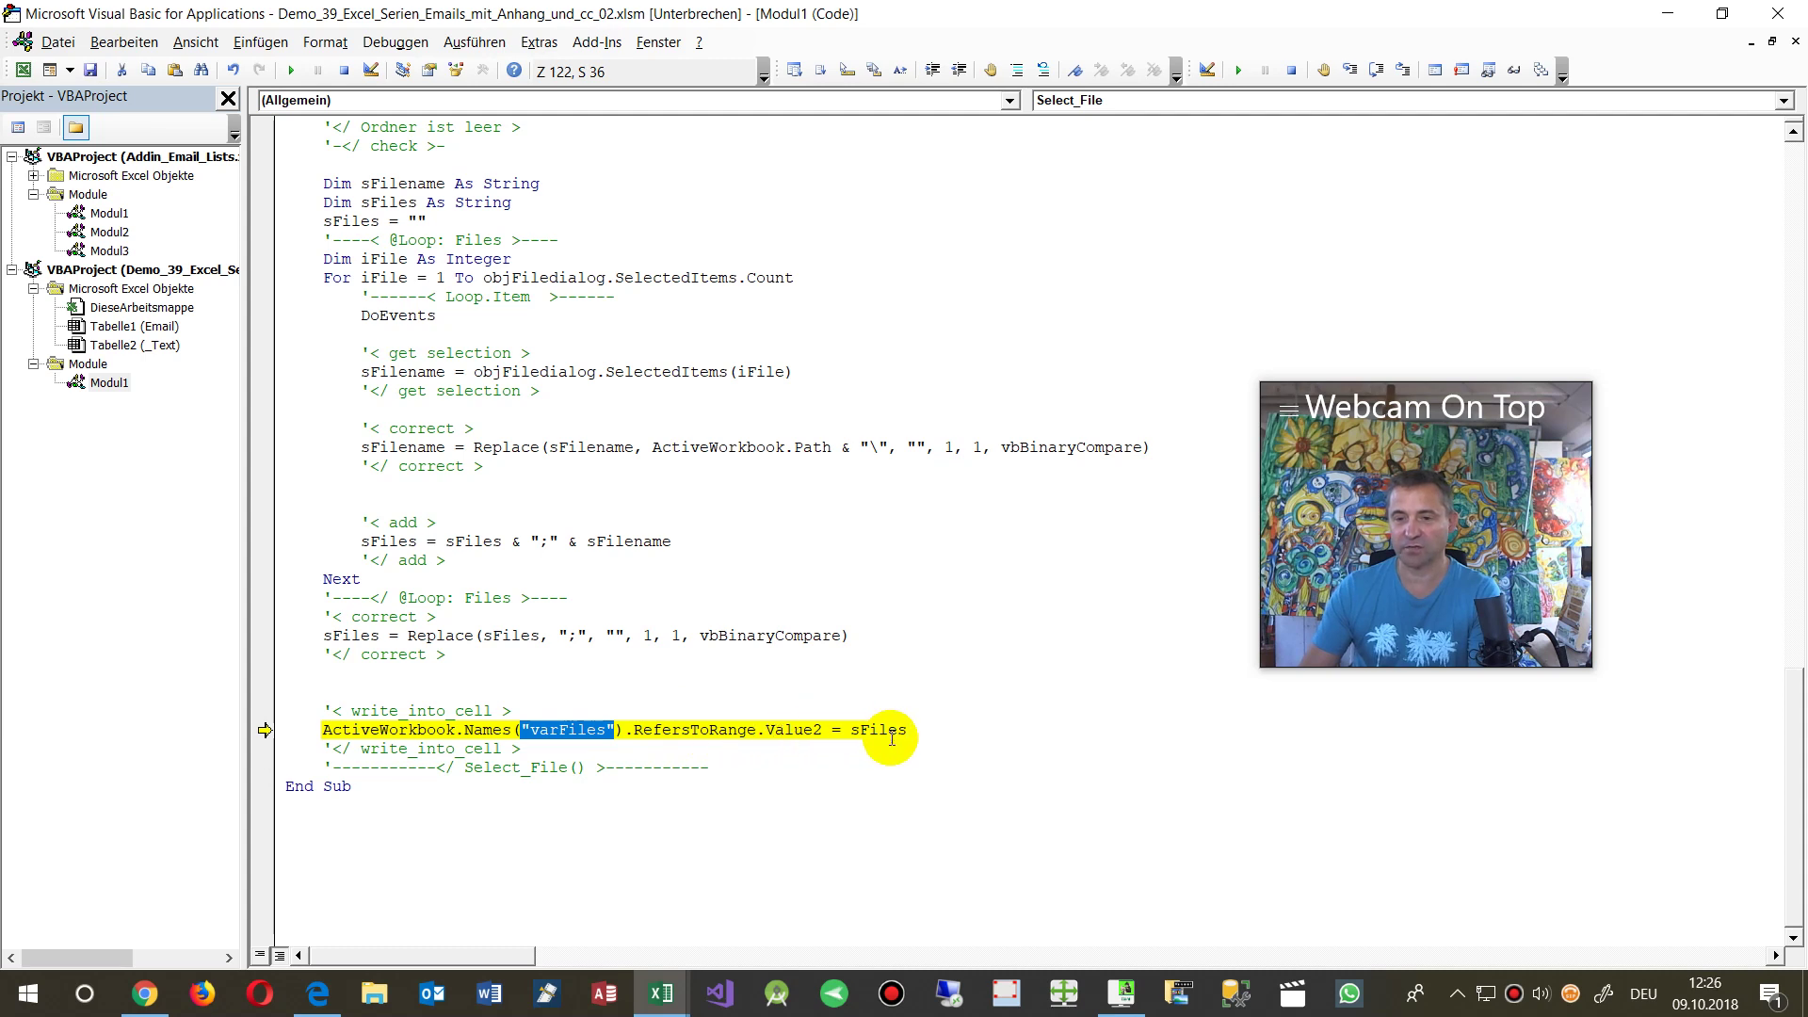
pyautogui.press('F8')
pyautogui.press('F8')
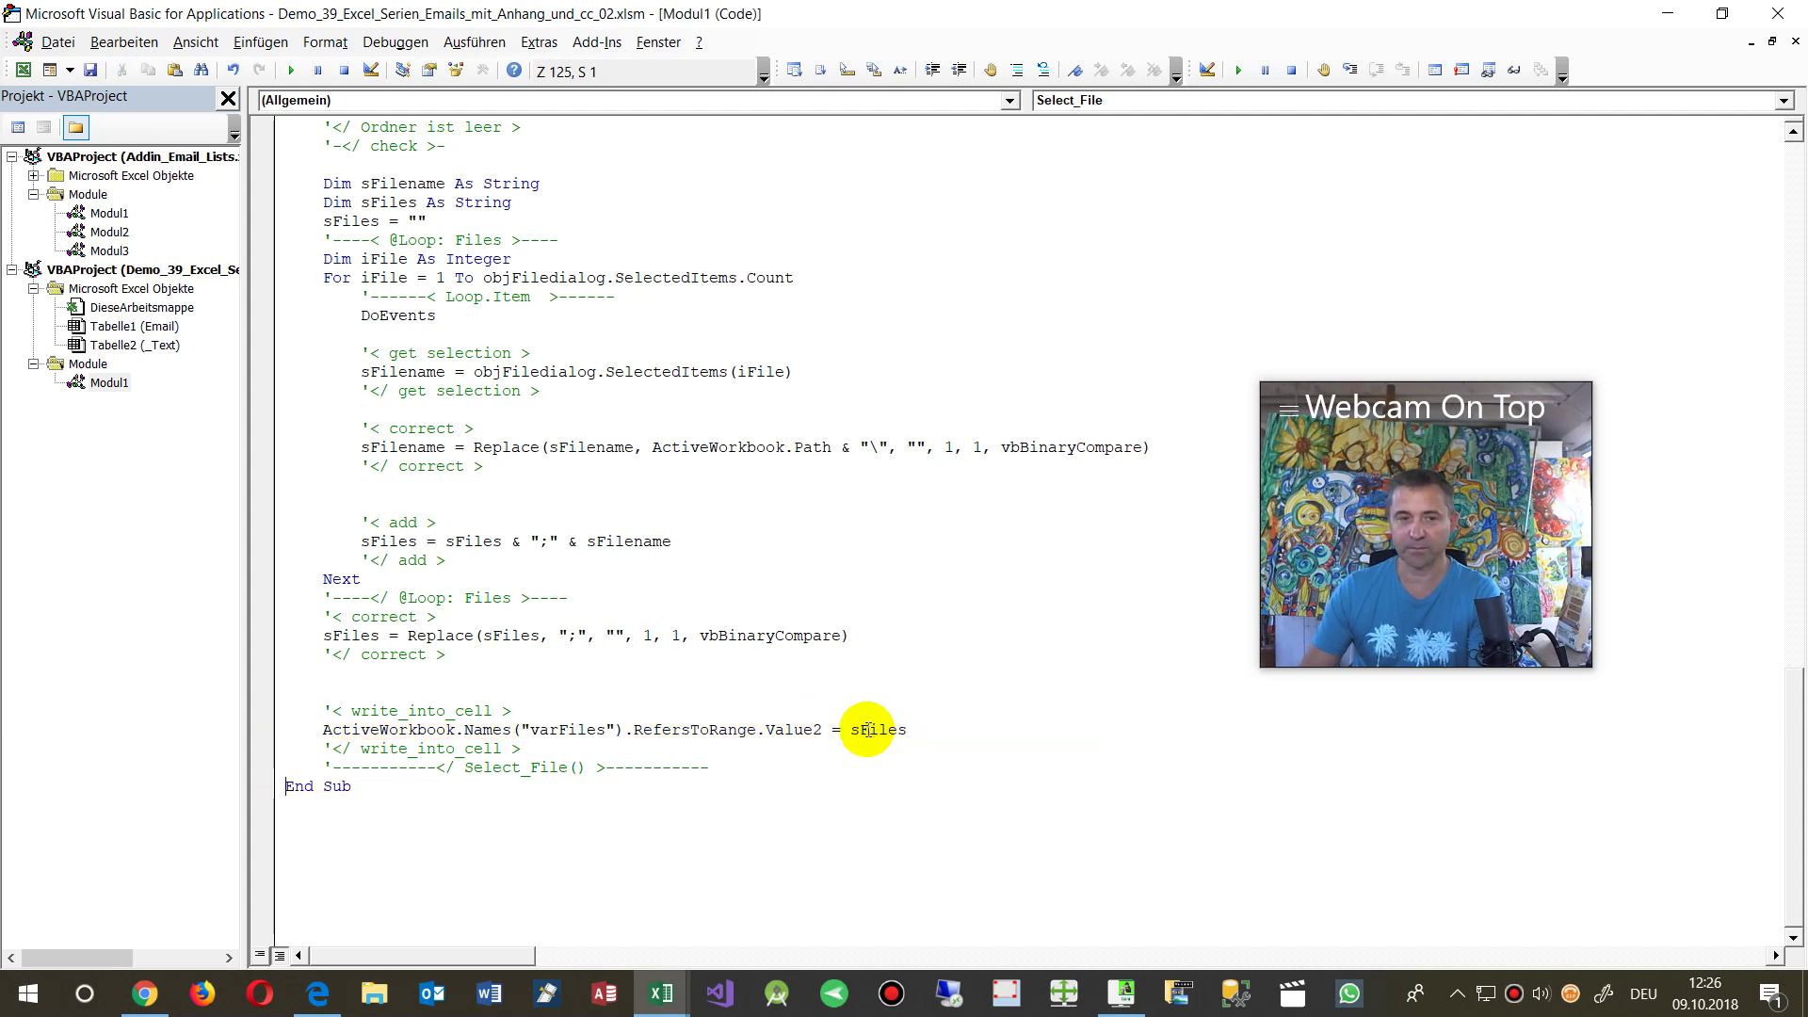
pyautogui.doubleClick(565, 730)
pyautogui.click(662, 993)
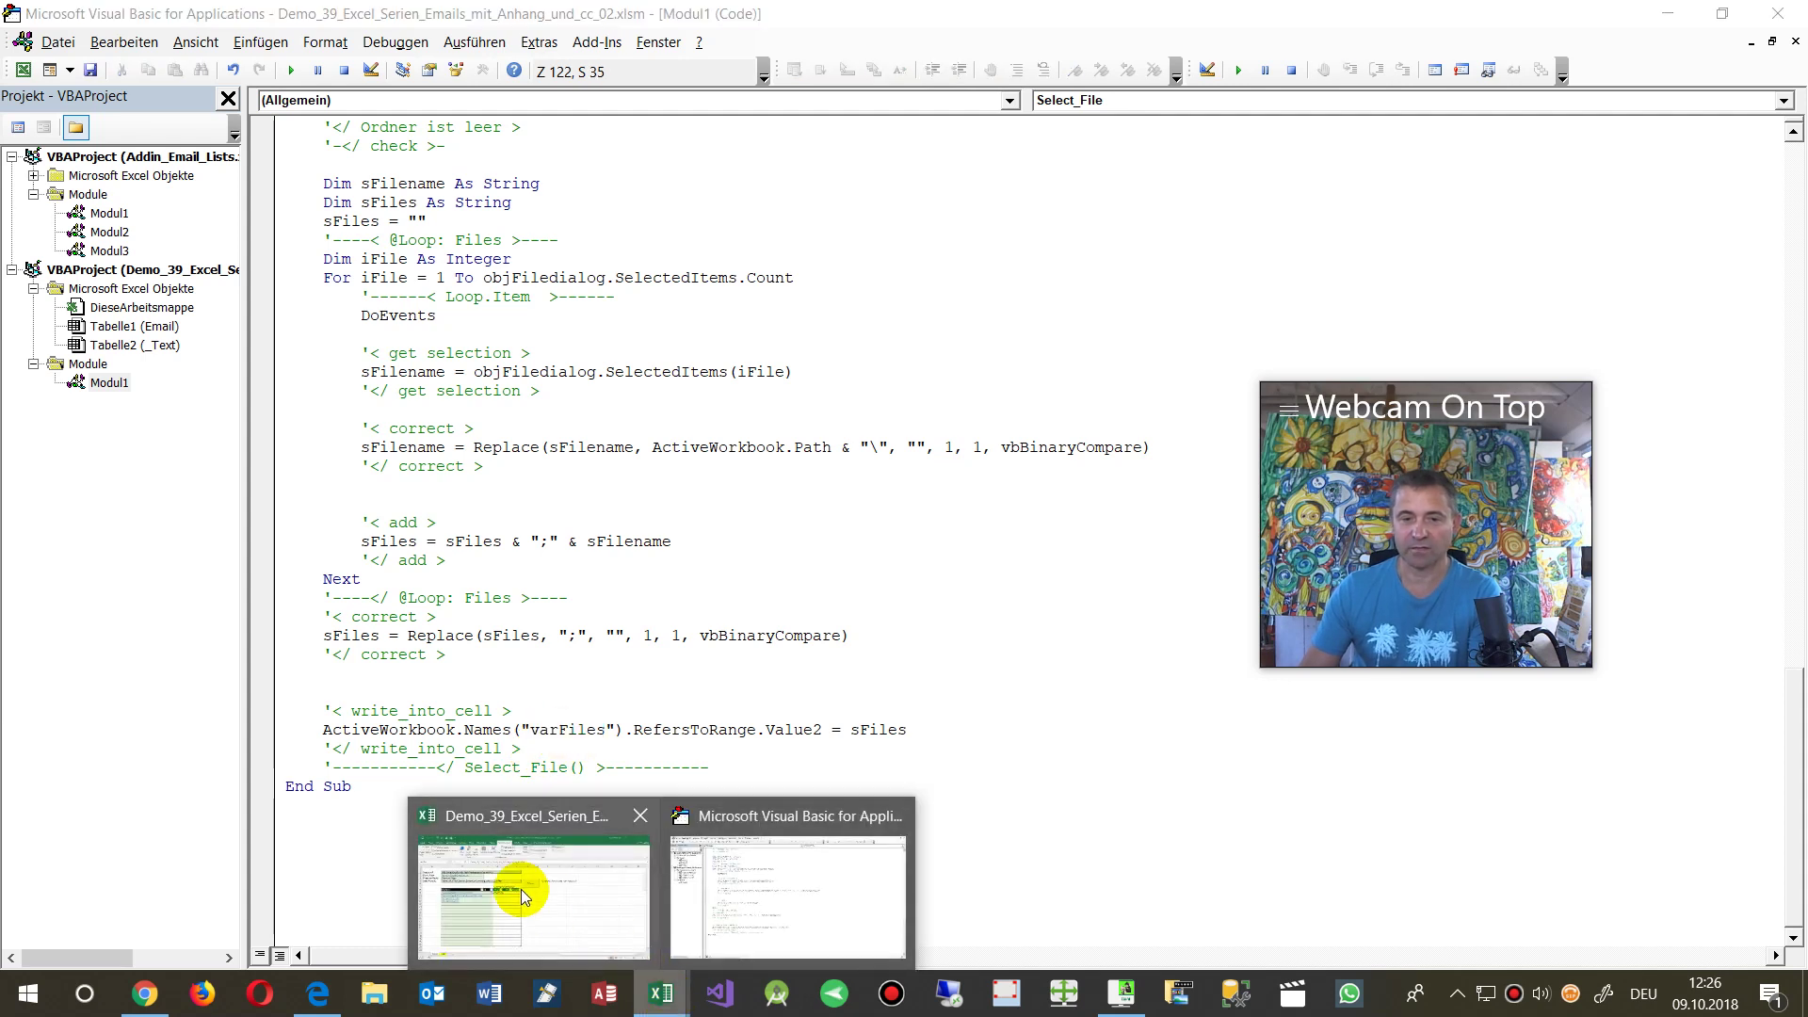
# - In Excel, confirm the Name Box shows varFiles for B5, then return to the VBA editor
pyautogui.click(516, 885)
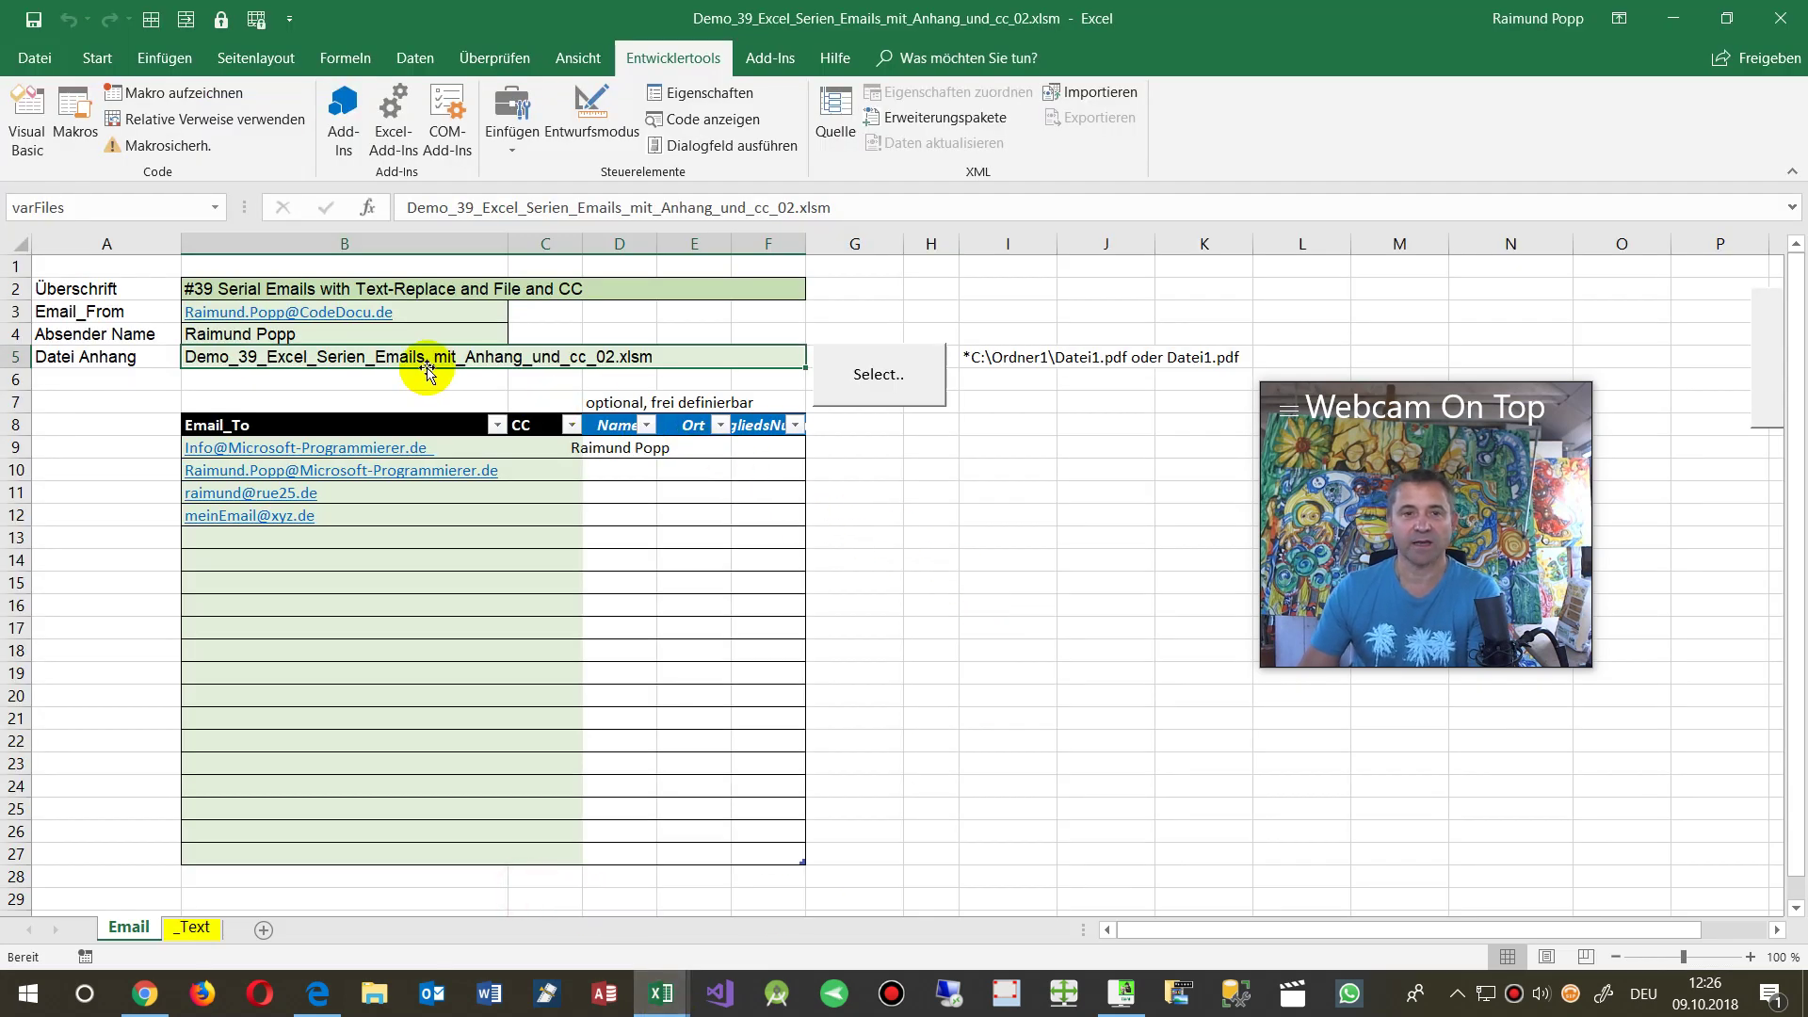
pyautogui.click(74, 205)
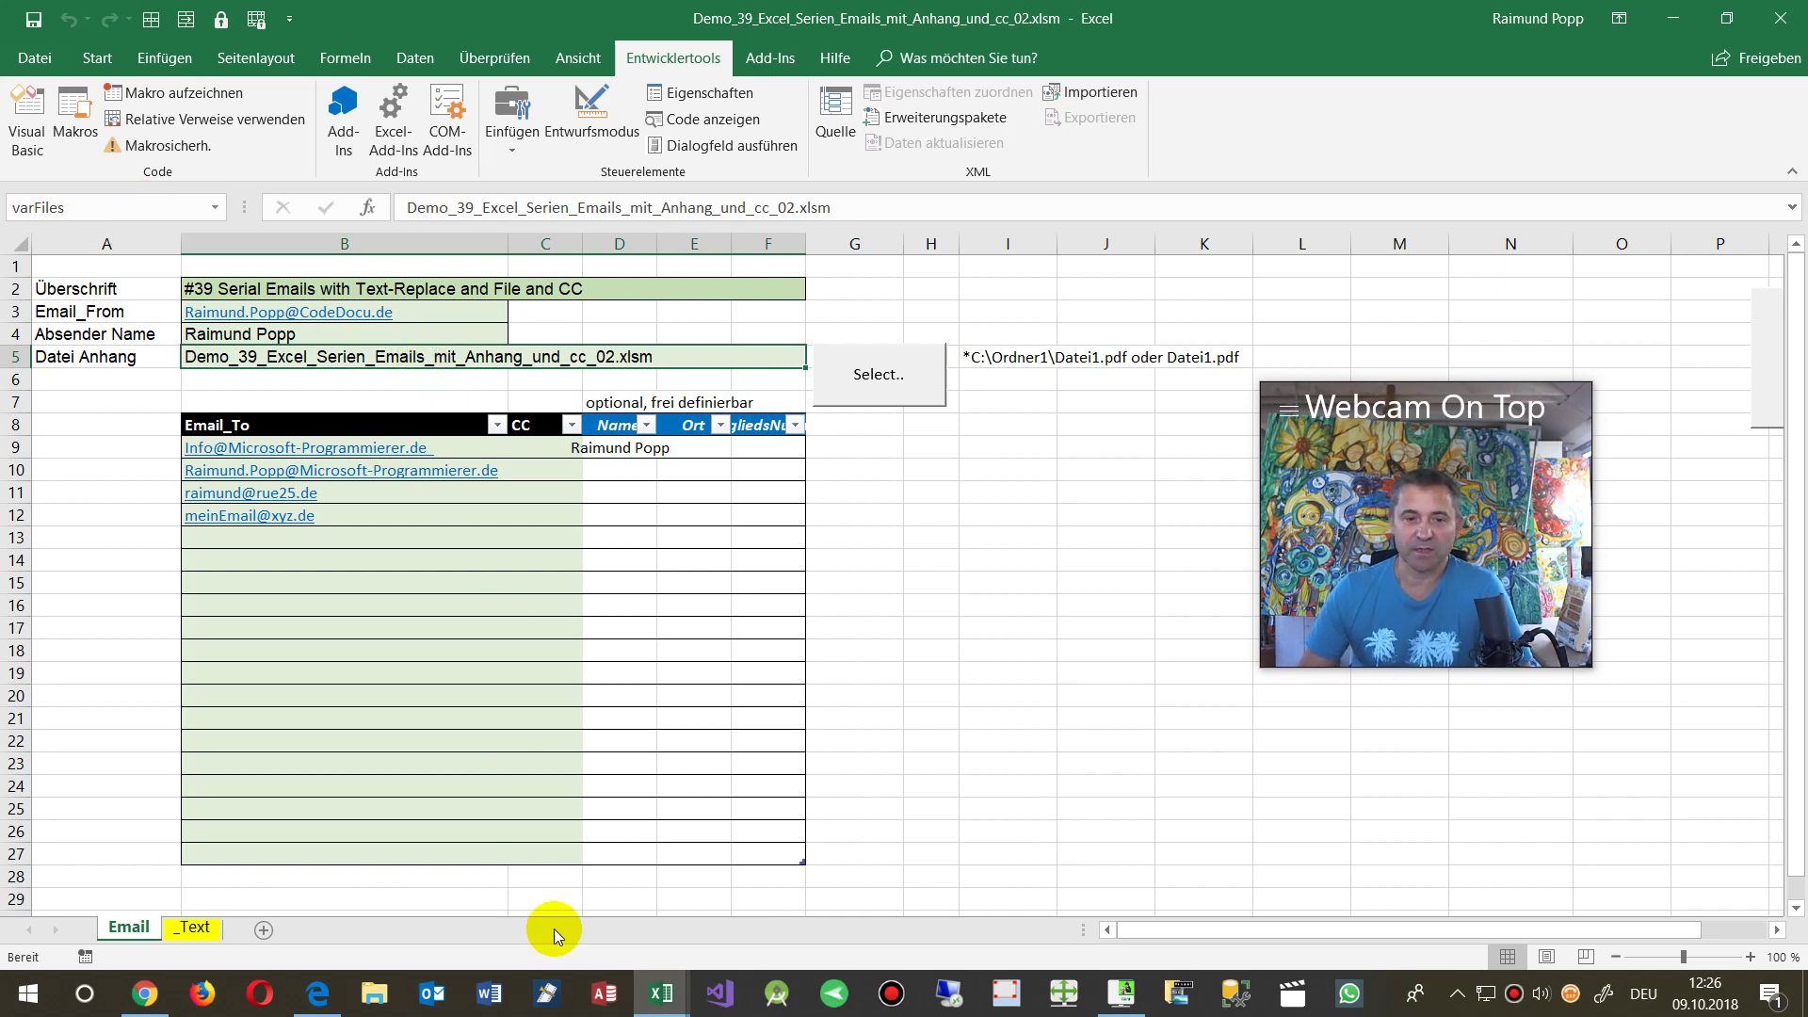
pyautogui.moveTo(662, 993)
pyautogui.click(749, 909)
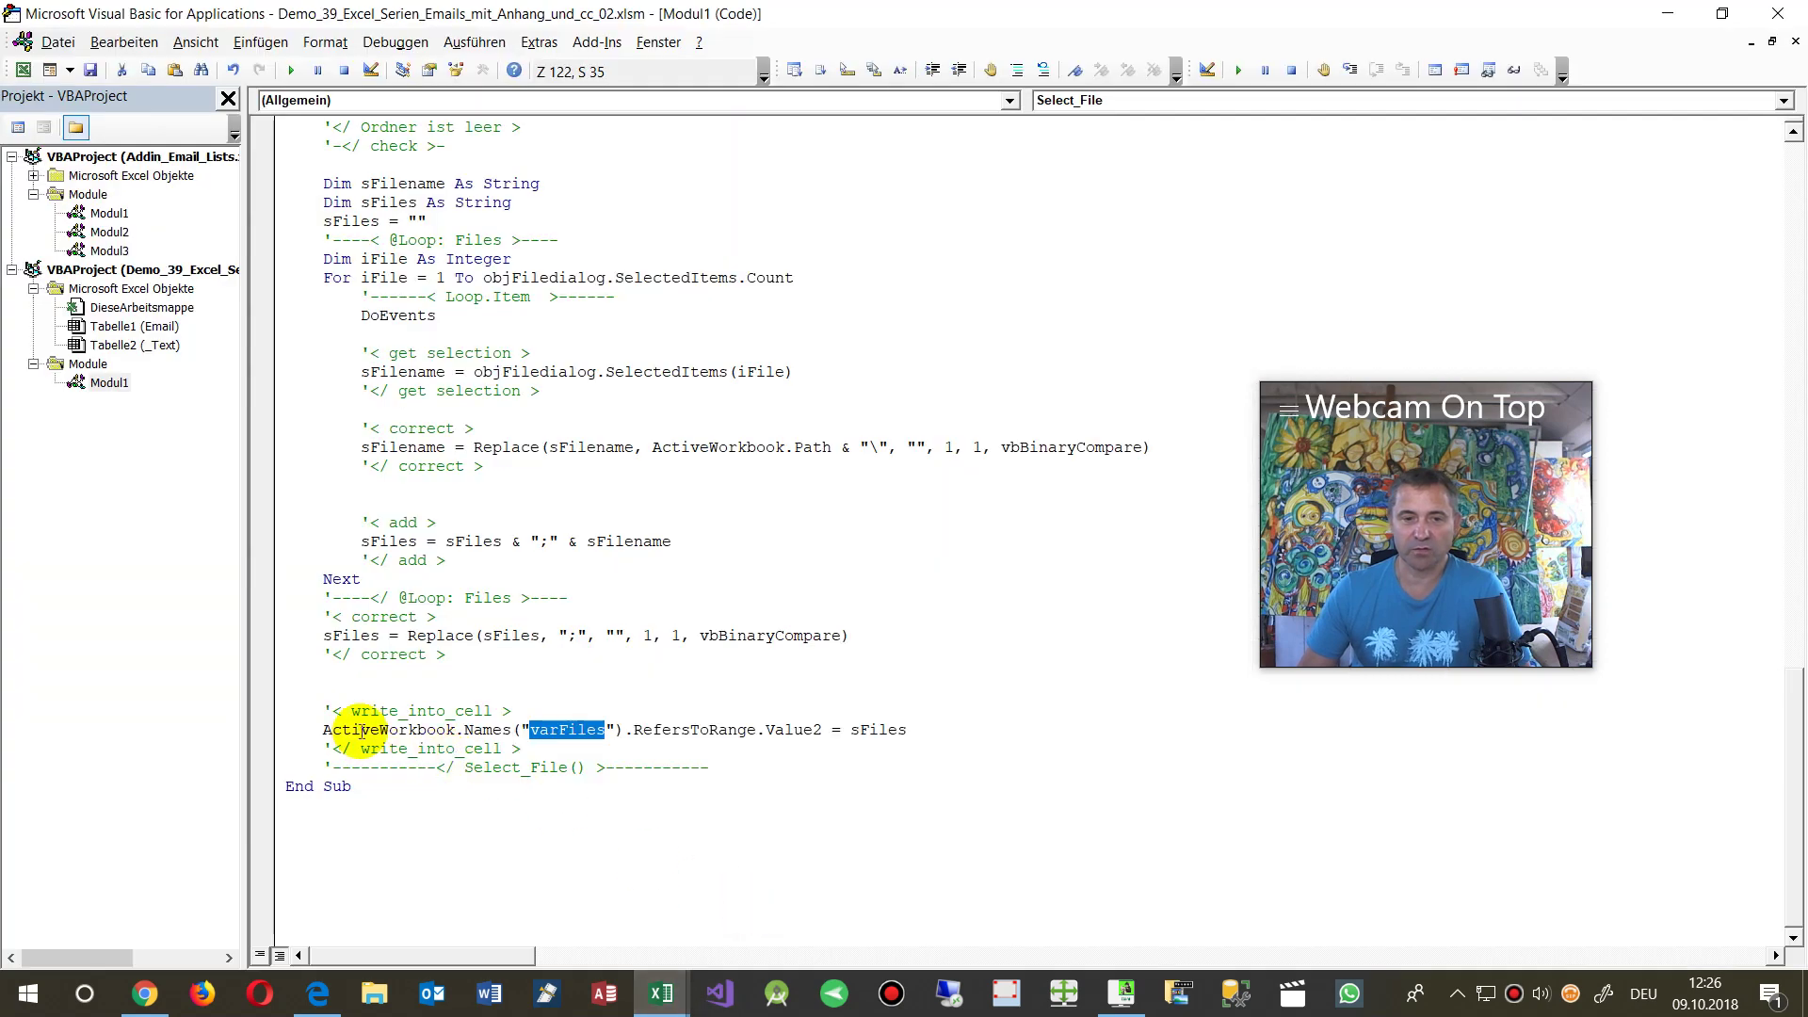
pyautogui.moveTo(325, 730); pyautogui.dragTo(489, 727)
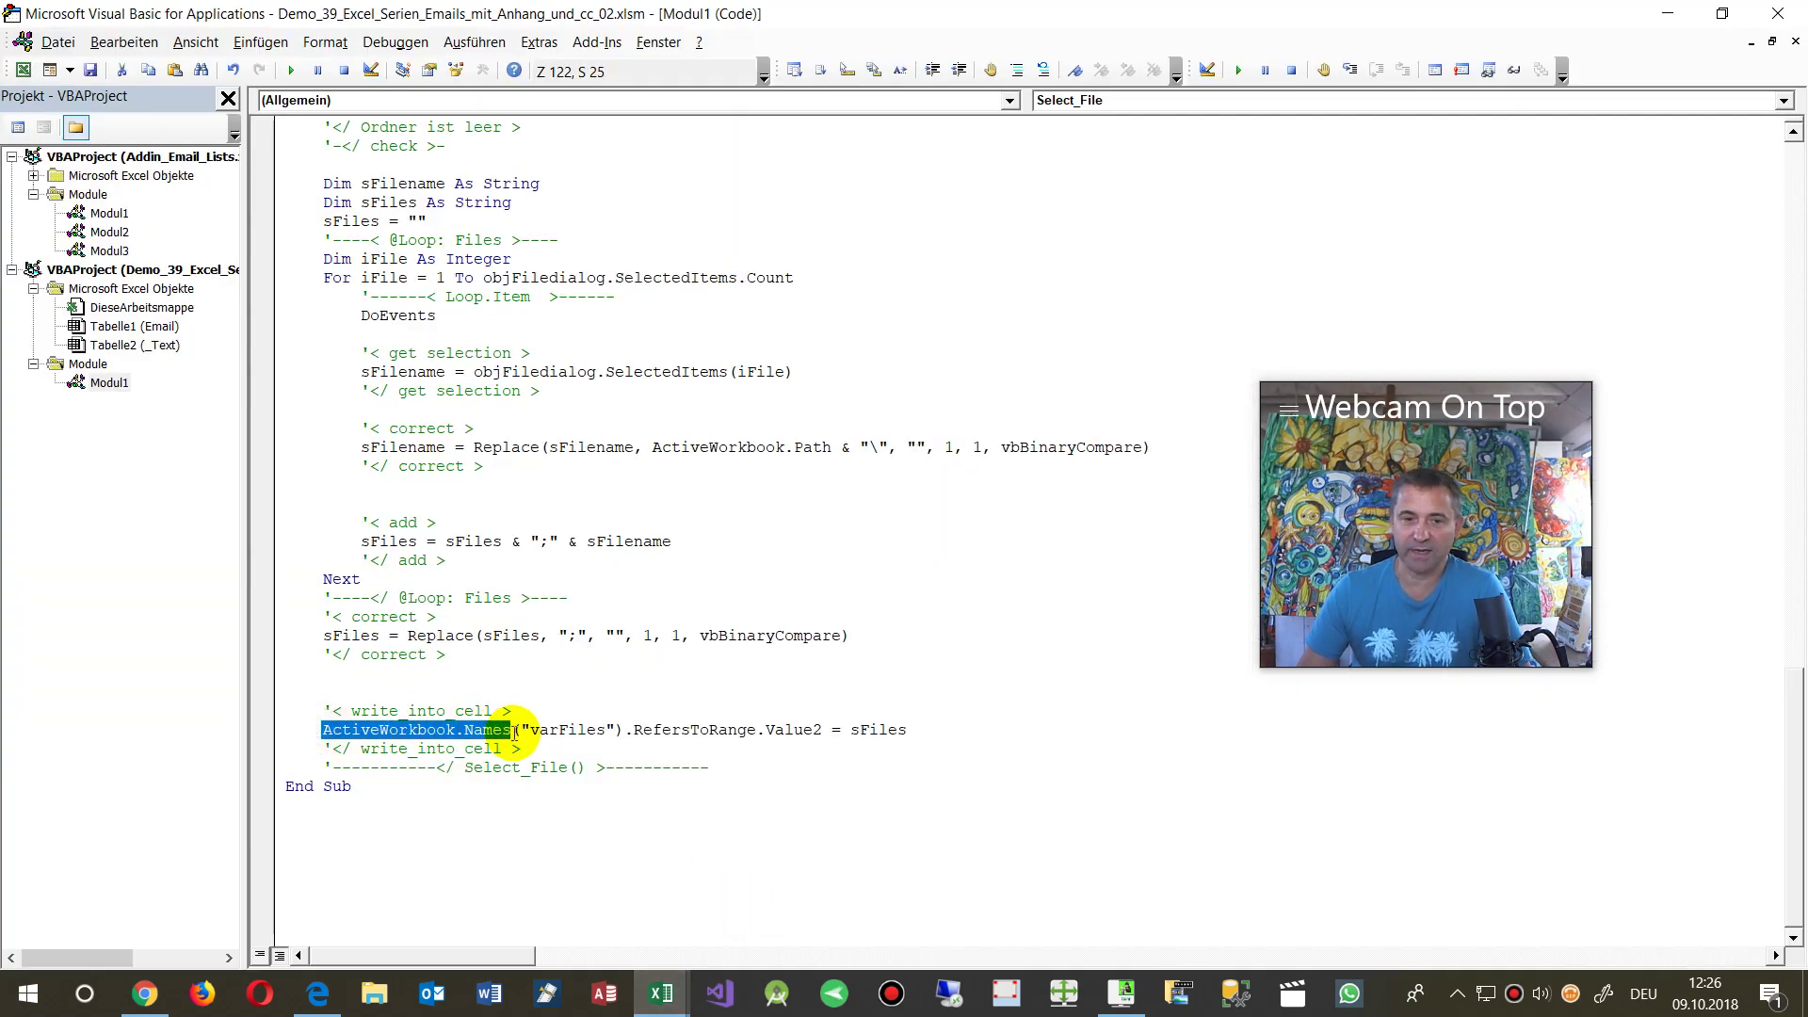
pyautogui.moveTo(514, 730); pyautogui.dragTo(619, 726)
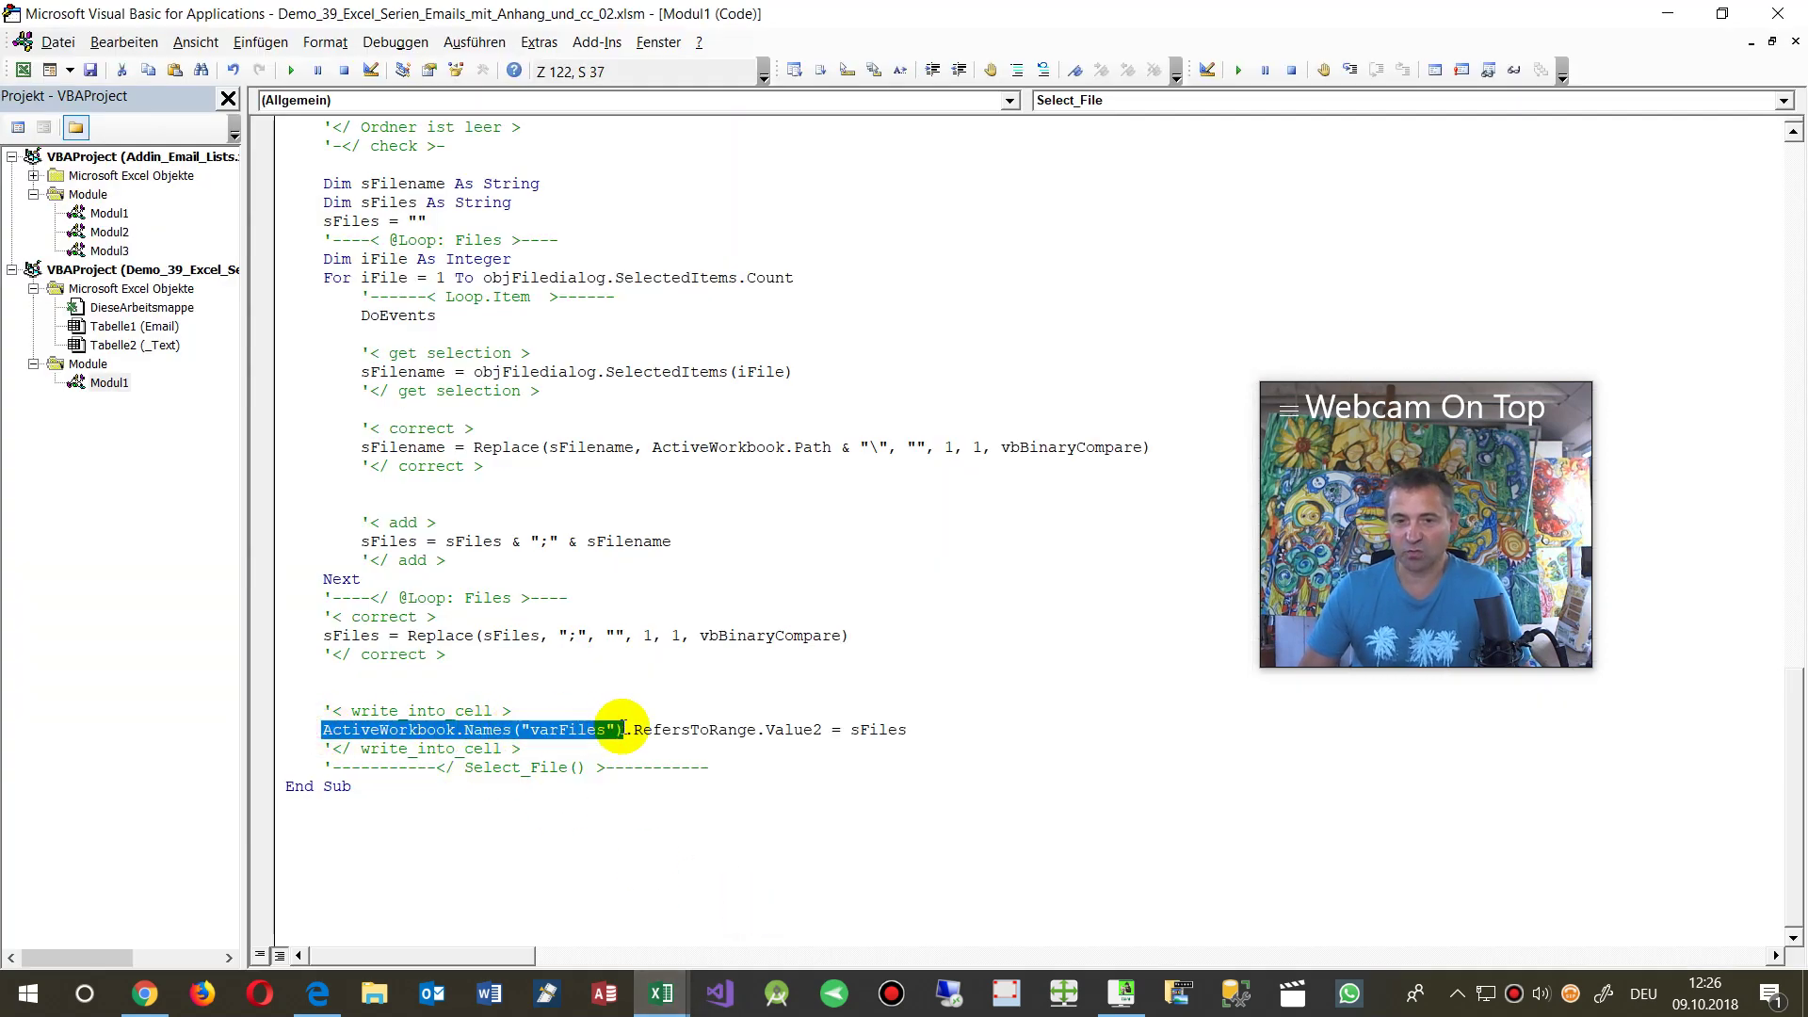
pyautogui.moveTo(624, 727); pyautogui.dragTo(823, 730)
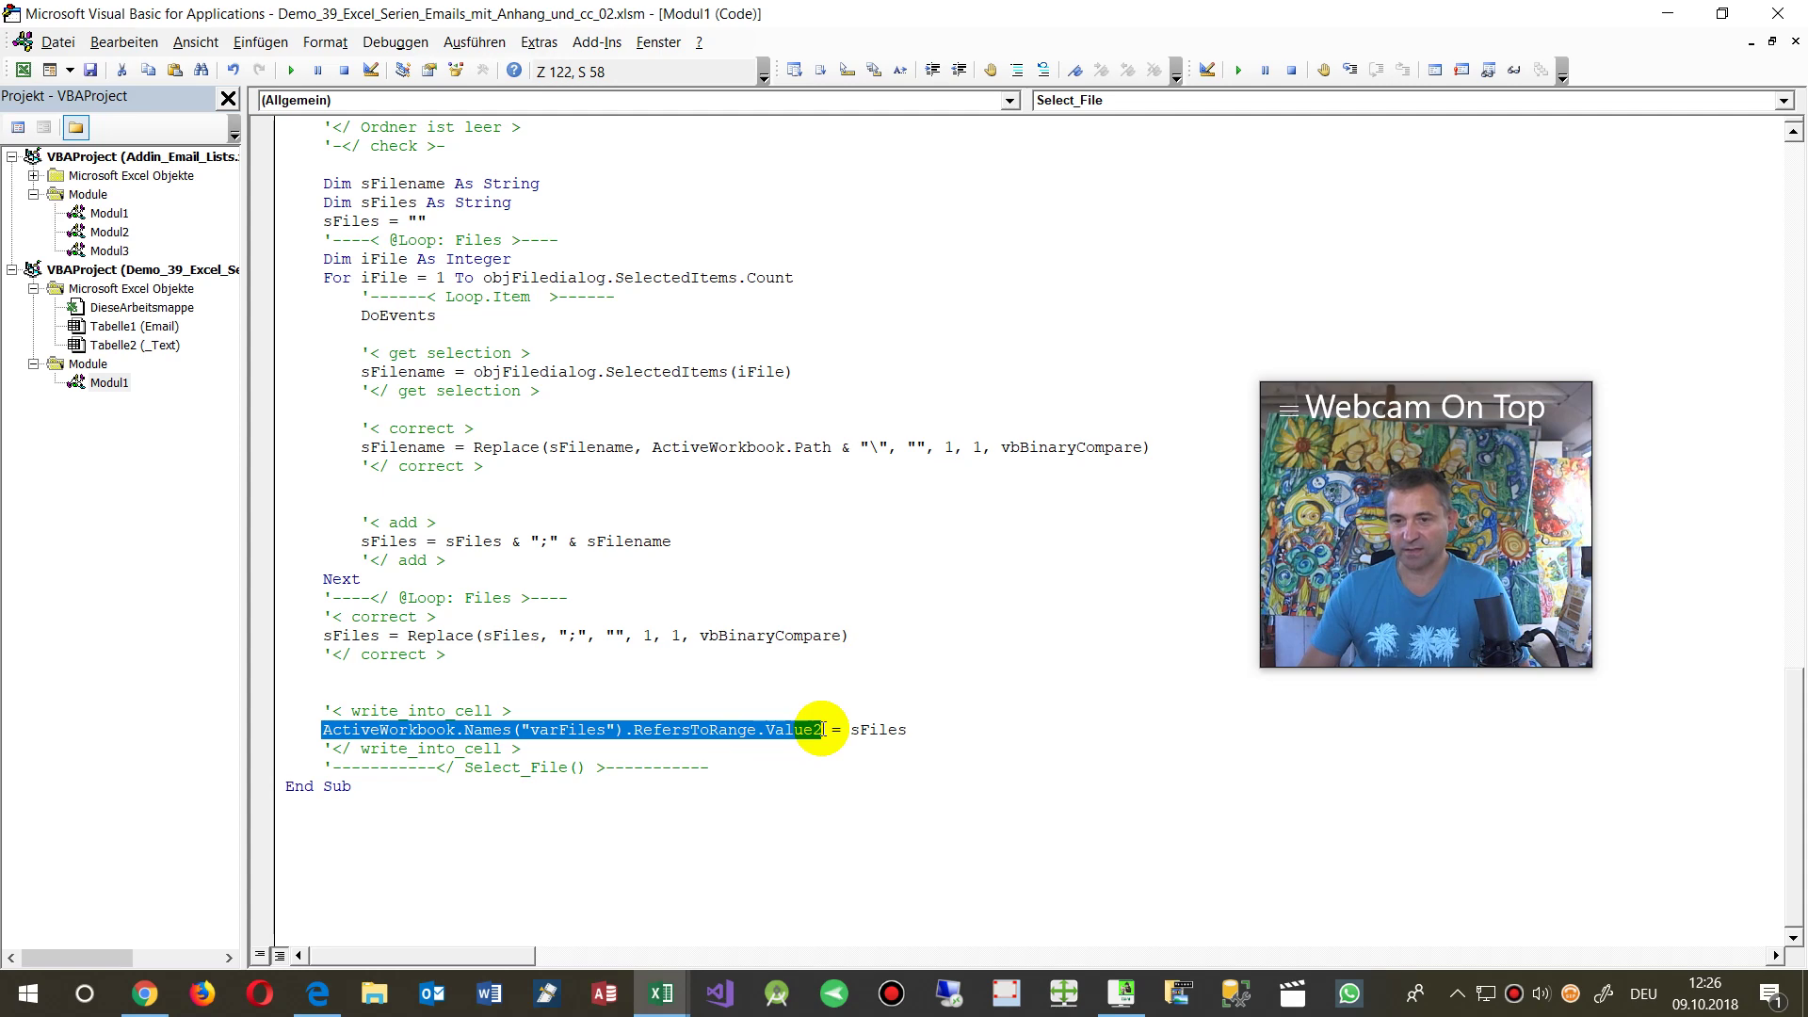
pyautogui.click(876, 727)
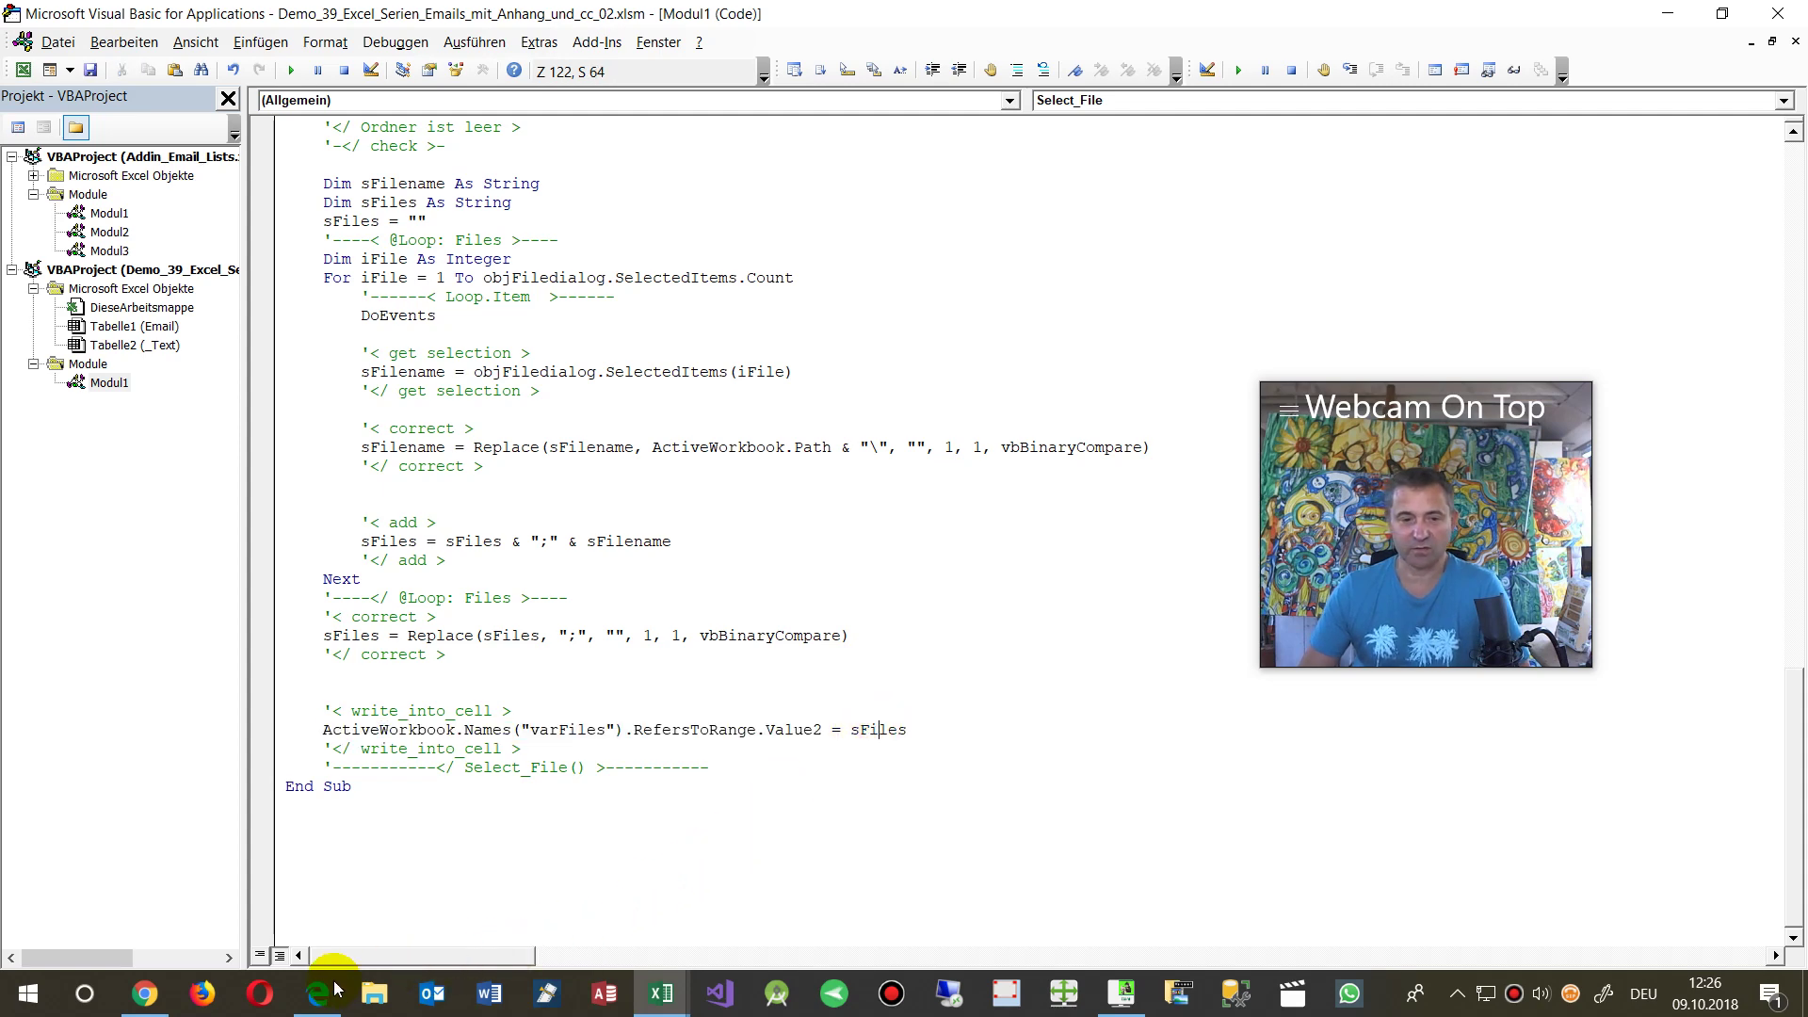
pyautogui.click(144, 994)
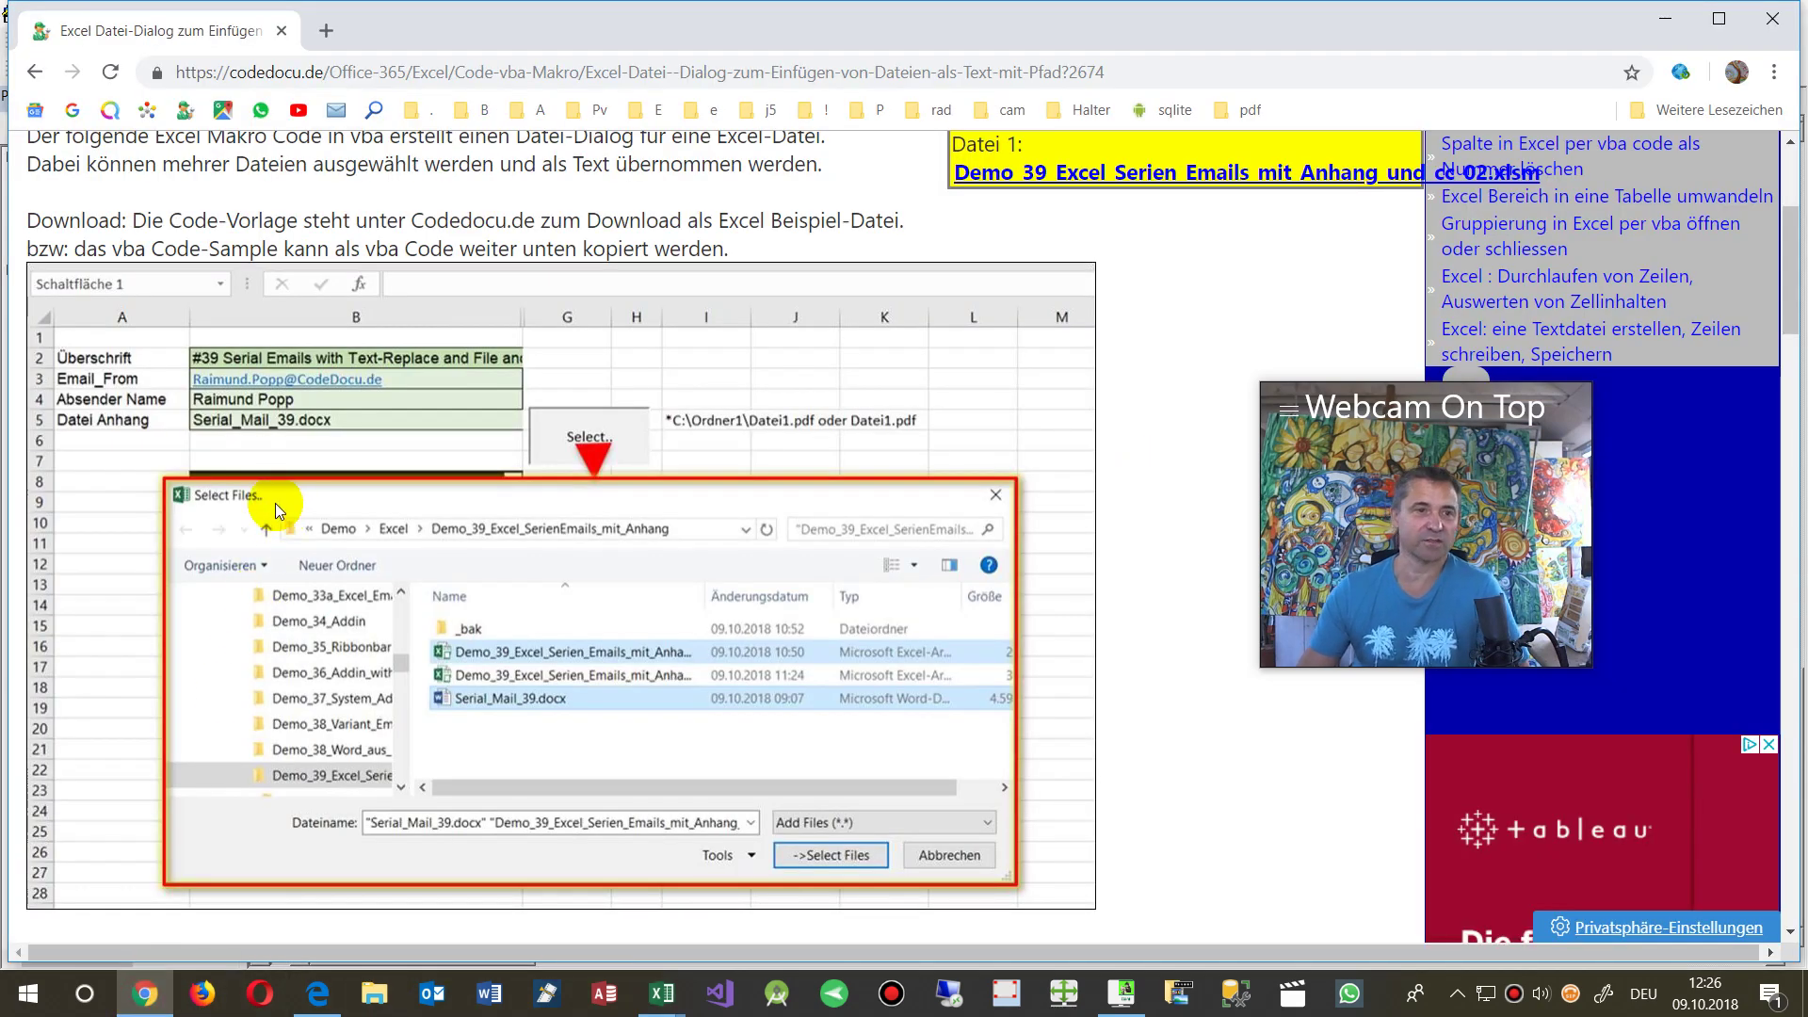
# - Scroll through the CodeDocu.de Excel file-dialog article and select its web address
pyautogui.scroll(4, 275, 502)
pyautogui.scroll(-5, 275, 503)
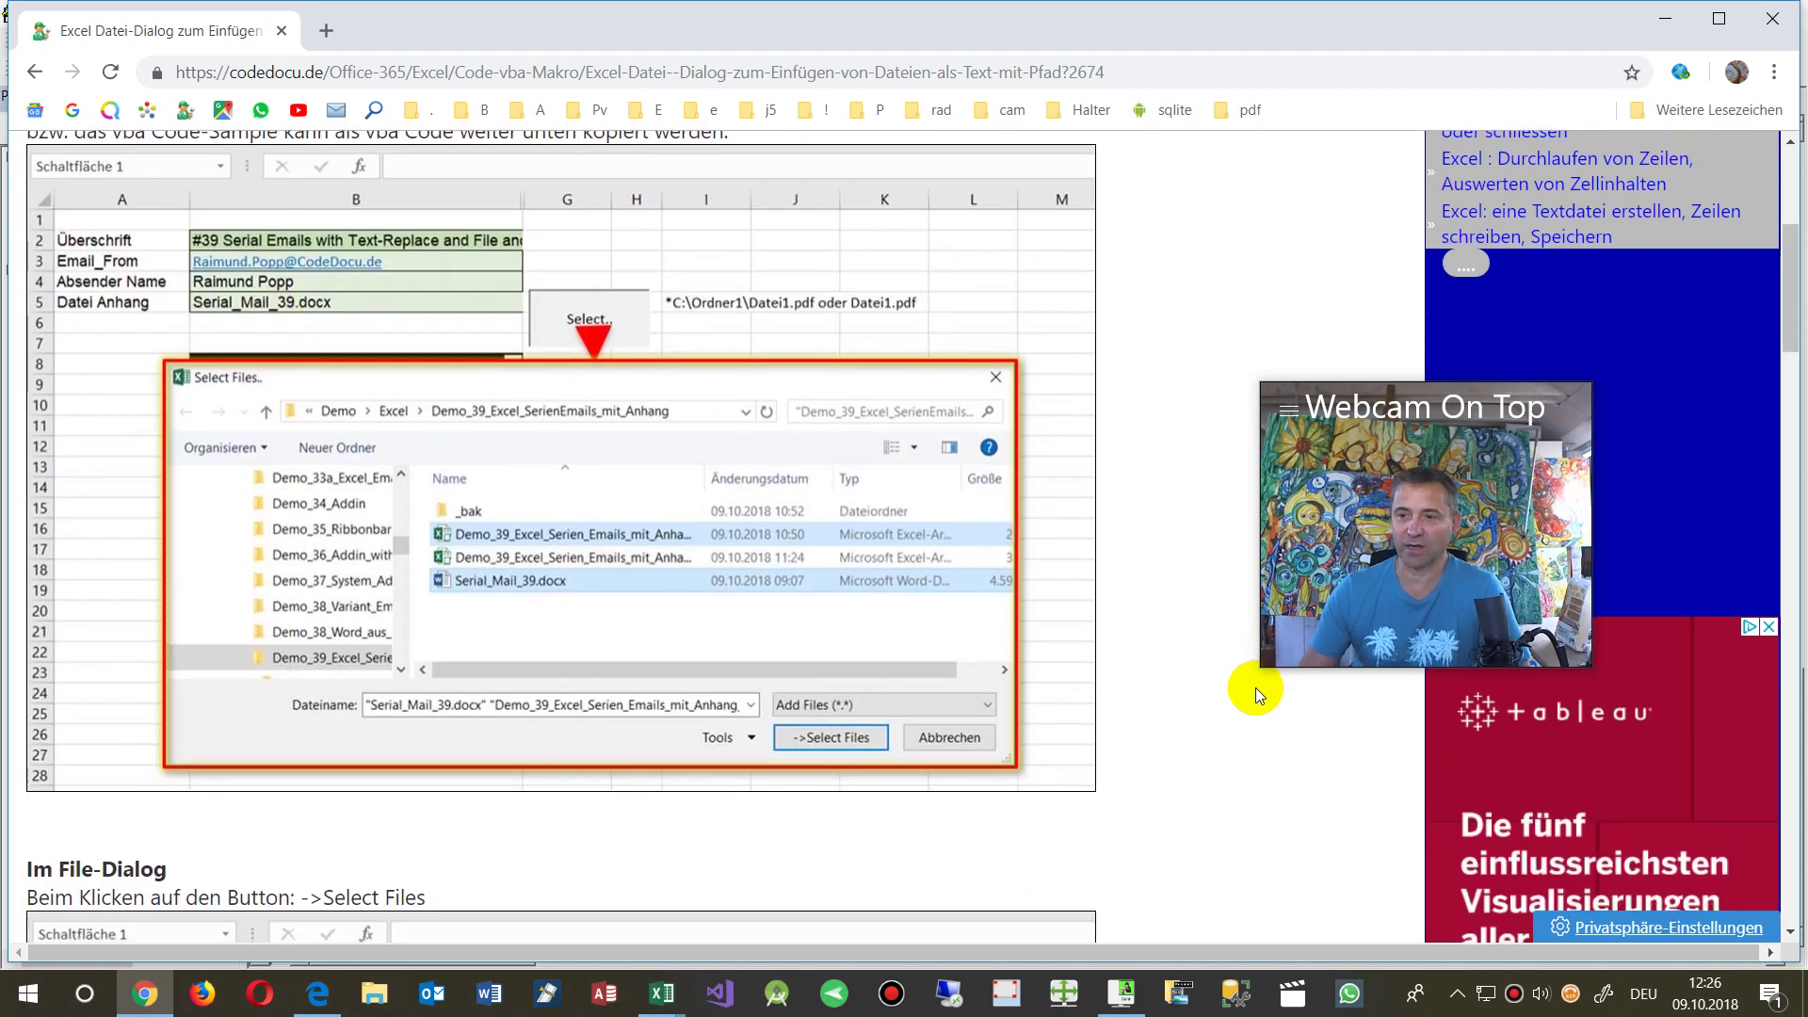
pyautogui.moveTo(1353, 407); pyautogui.dragTo(1522, 642)
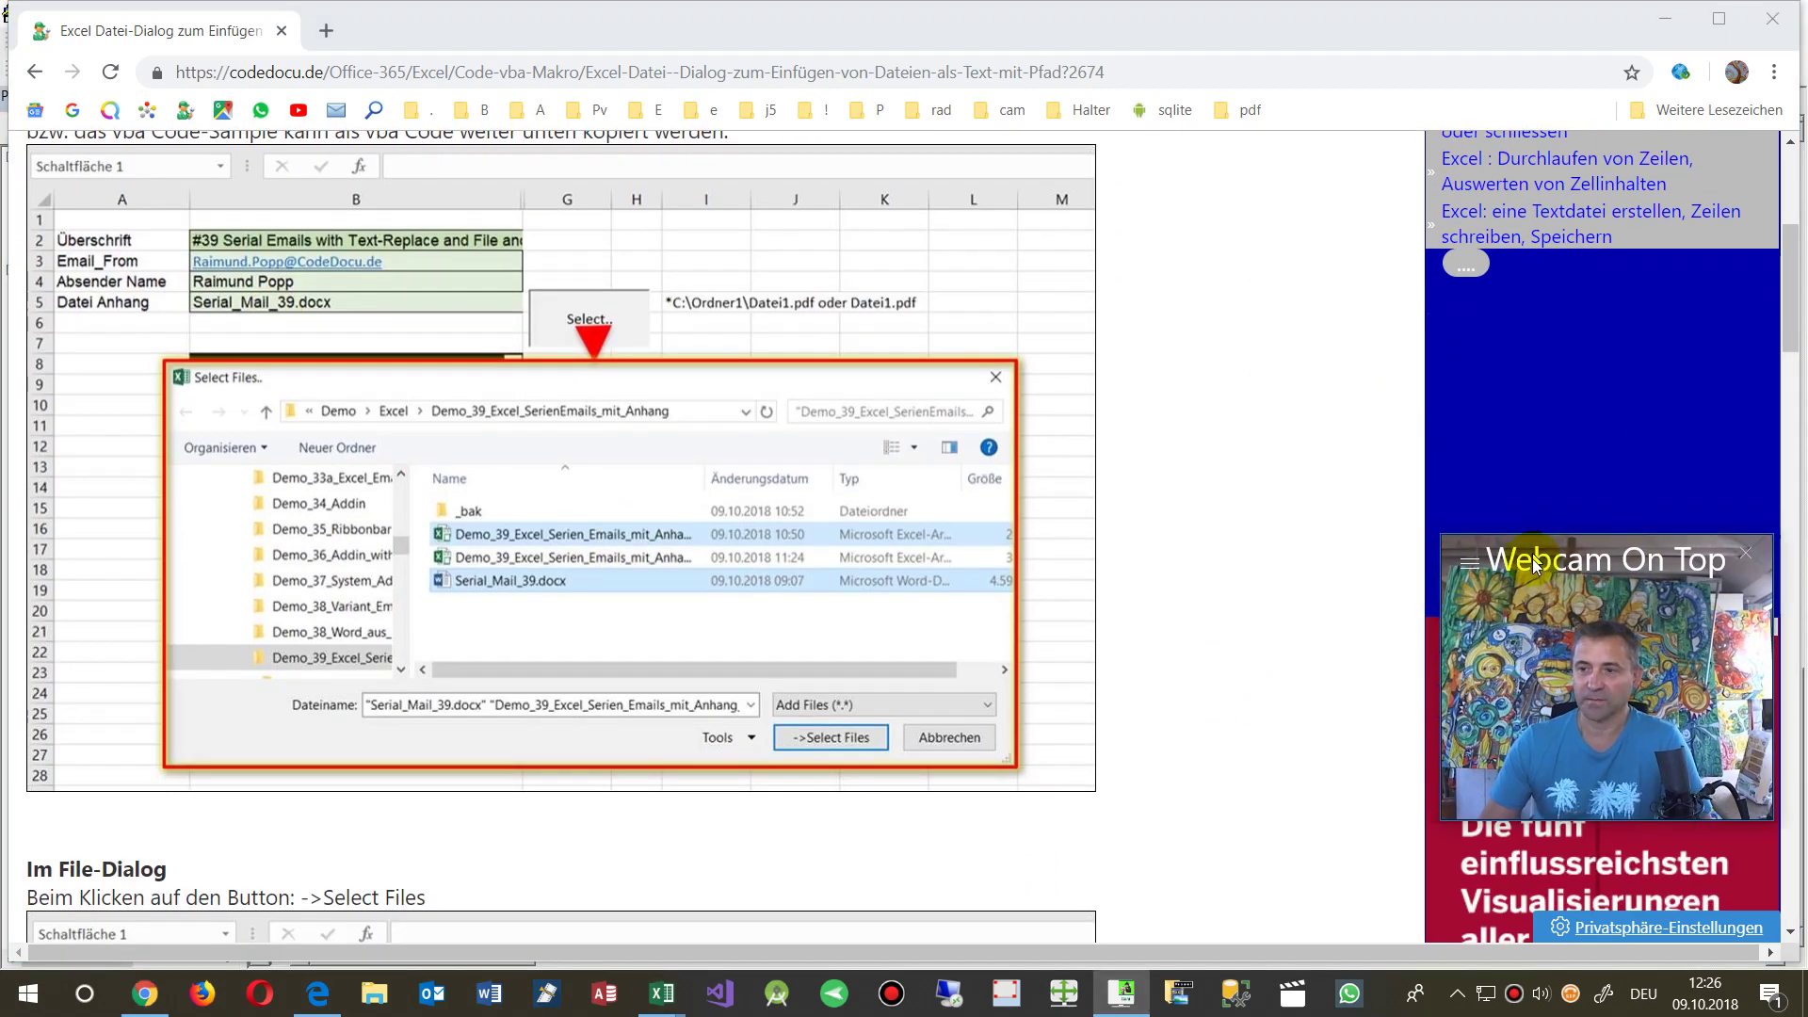
pyautogui.scroll(4, 597, 443)
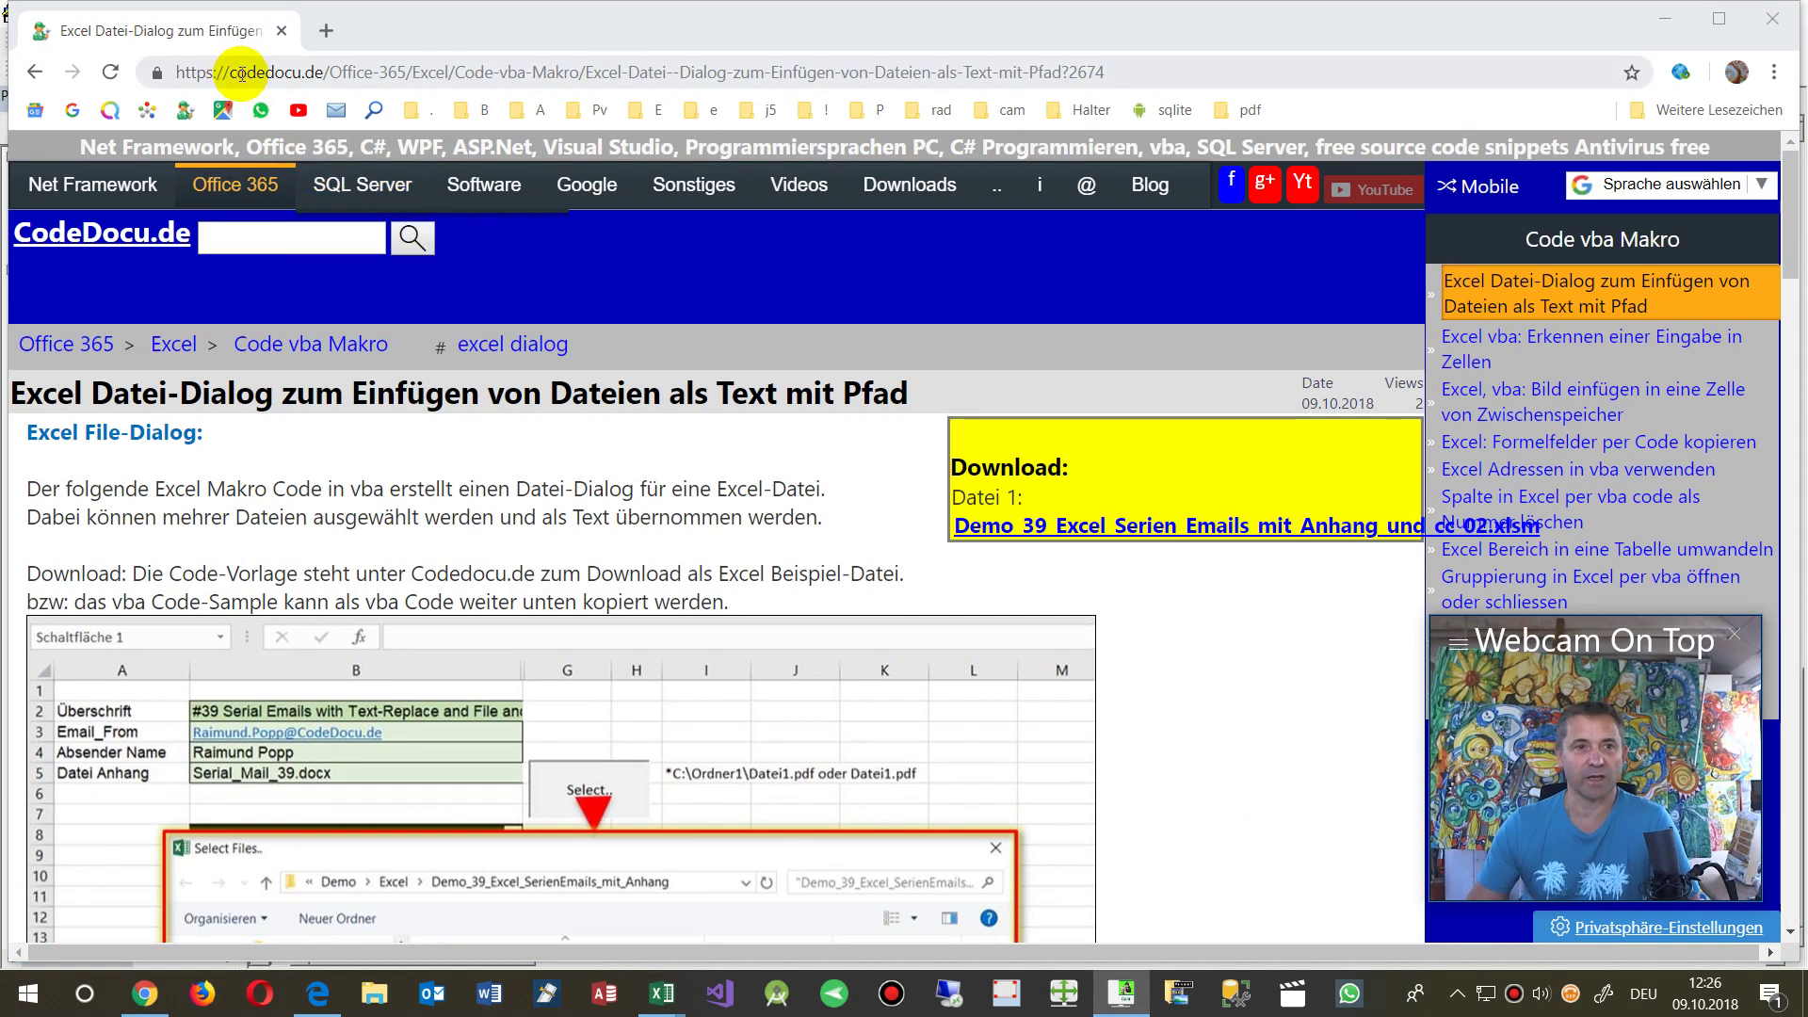
pyautogui.click(244, 72)
pyautogui.scroll(-1, 489, 585)
pyautogui.scroll(-8, 490, 585)
pyautogui.scroll(-8, 565, 577)
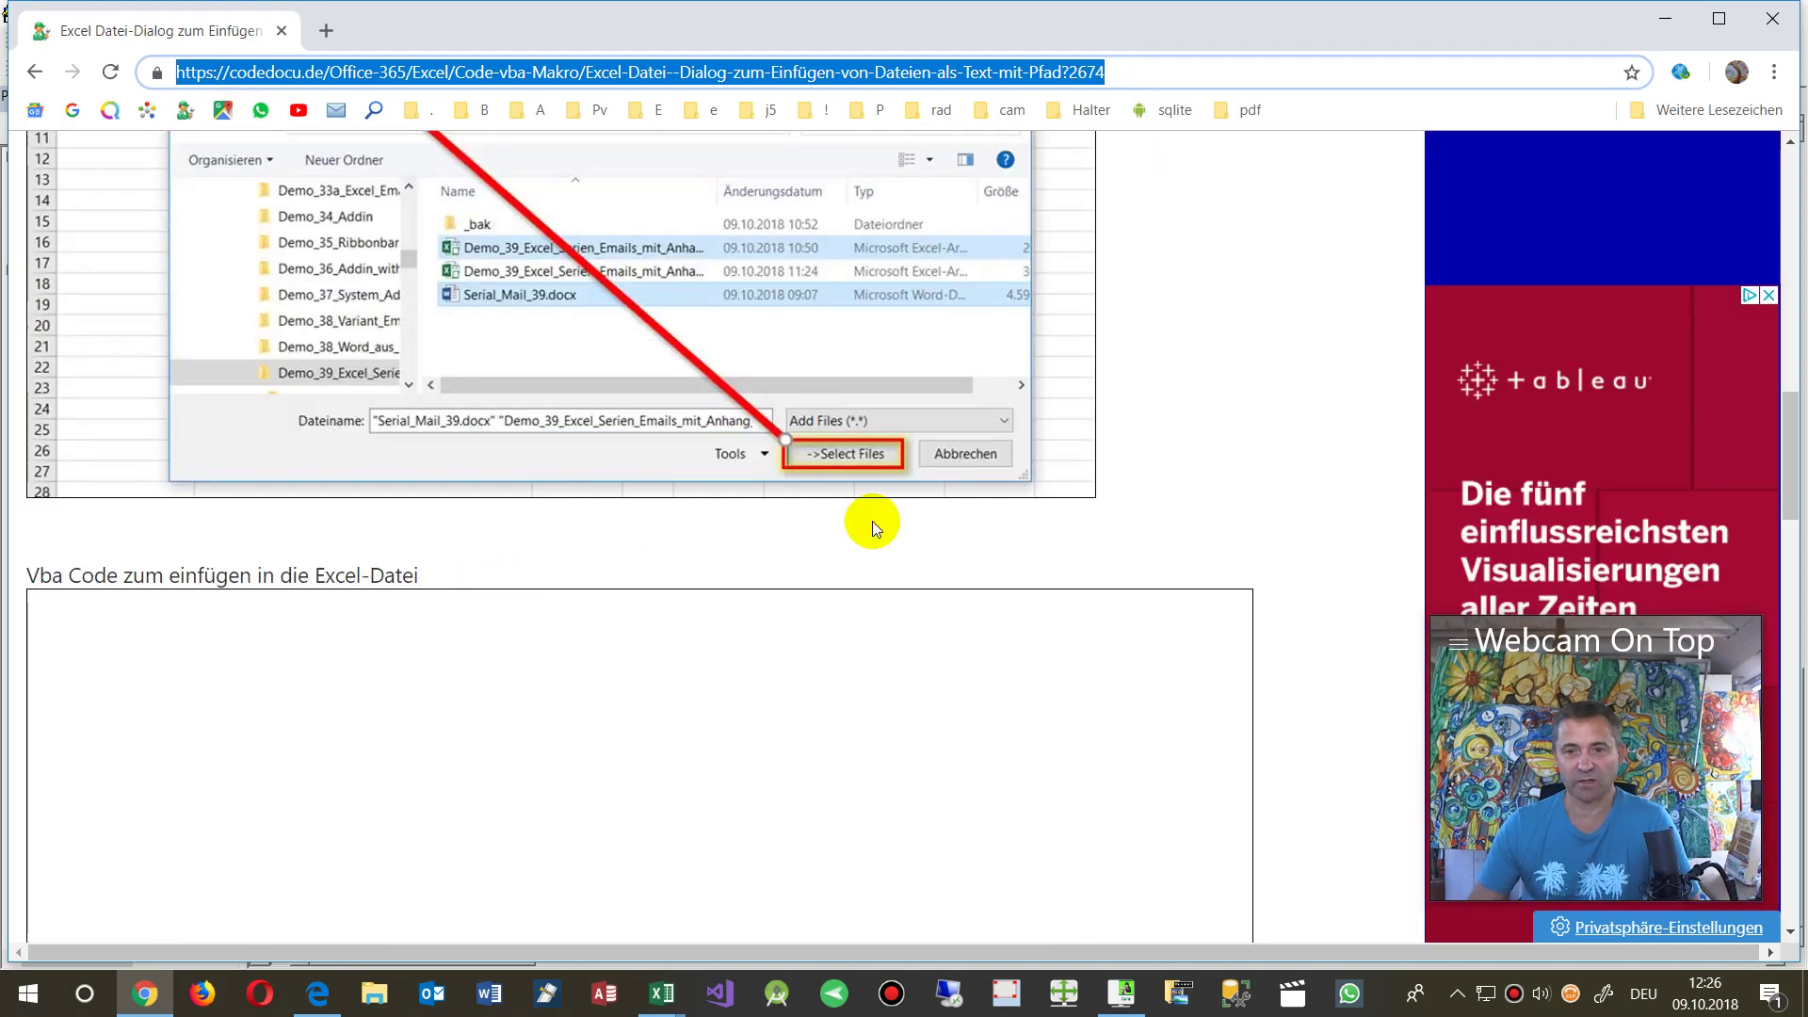
pyautogui.scroll(10, 1375, 336)
pyautogui.scroll(6, 1219, 314)
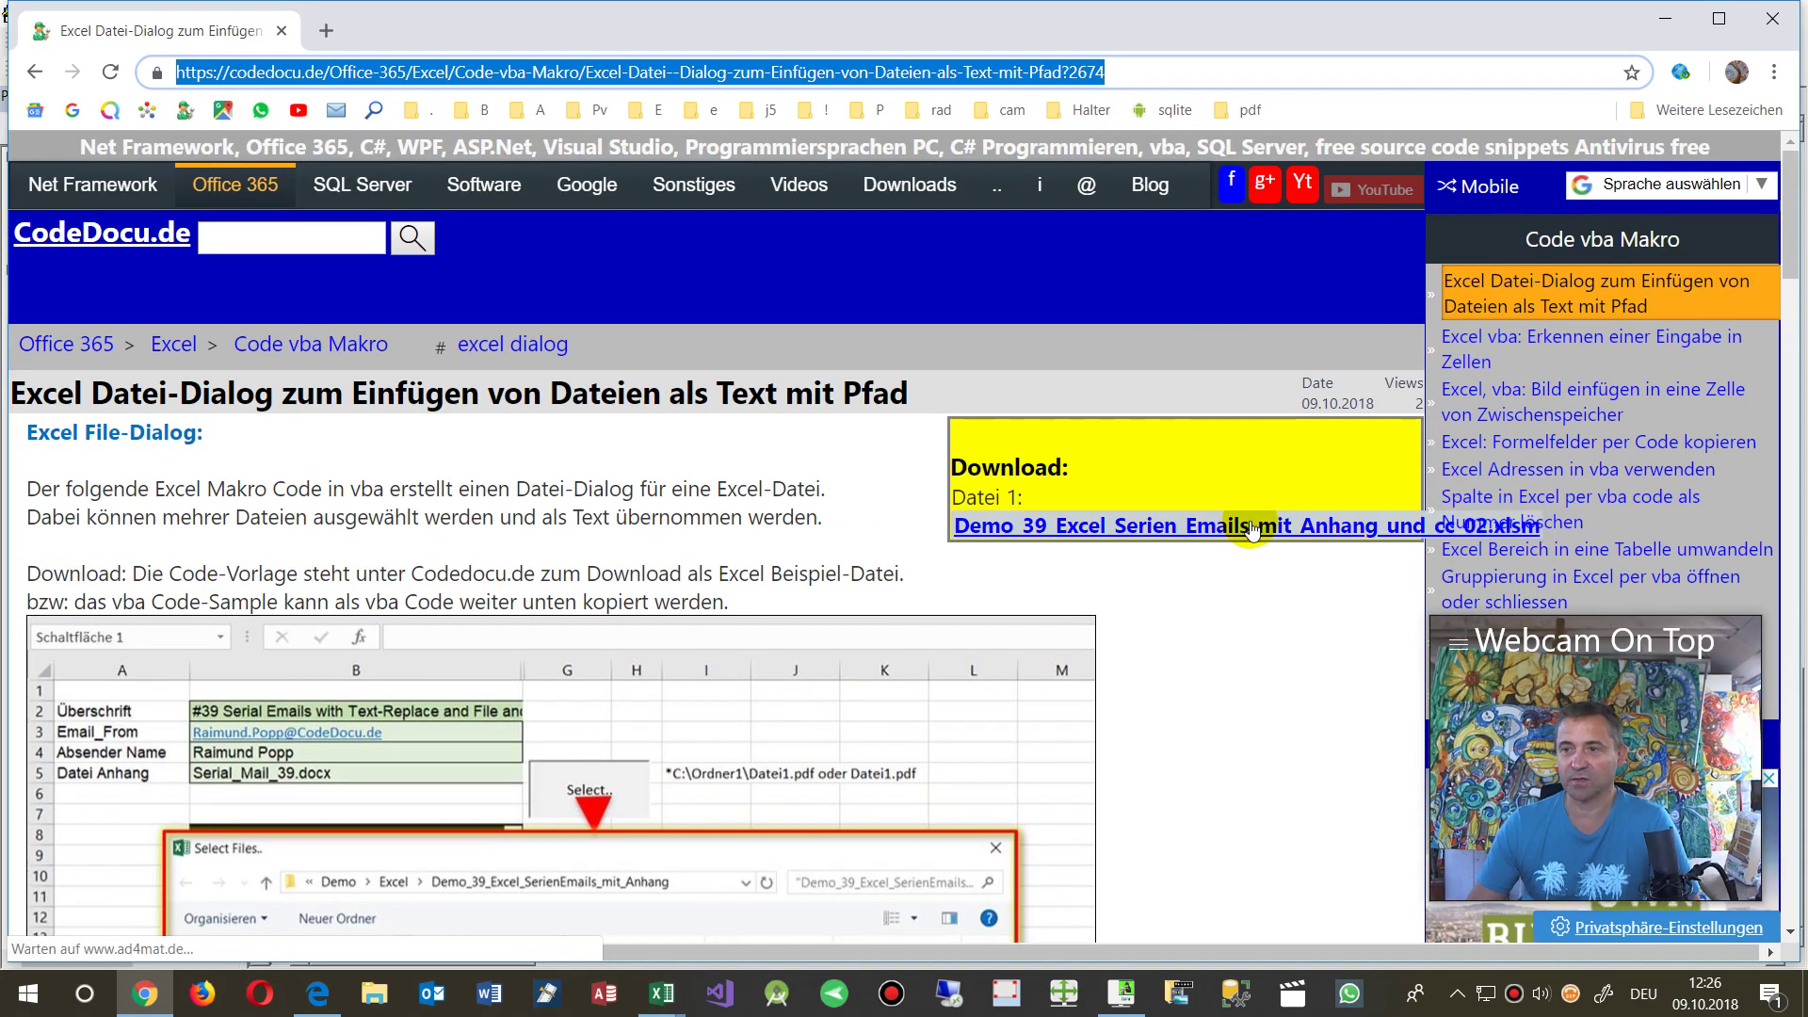
# - Scroll down to the Select_File VBA code listing and briefly highlight part of it
pyautogui.scroll(-11, 1184, 686)
pyautogui.scroll(-5, 1138, 687)
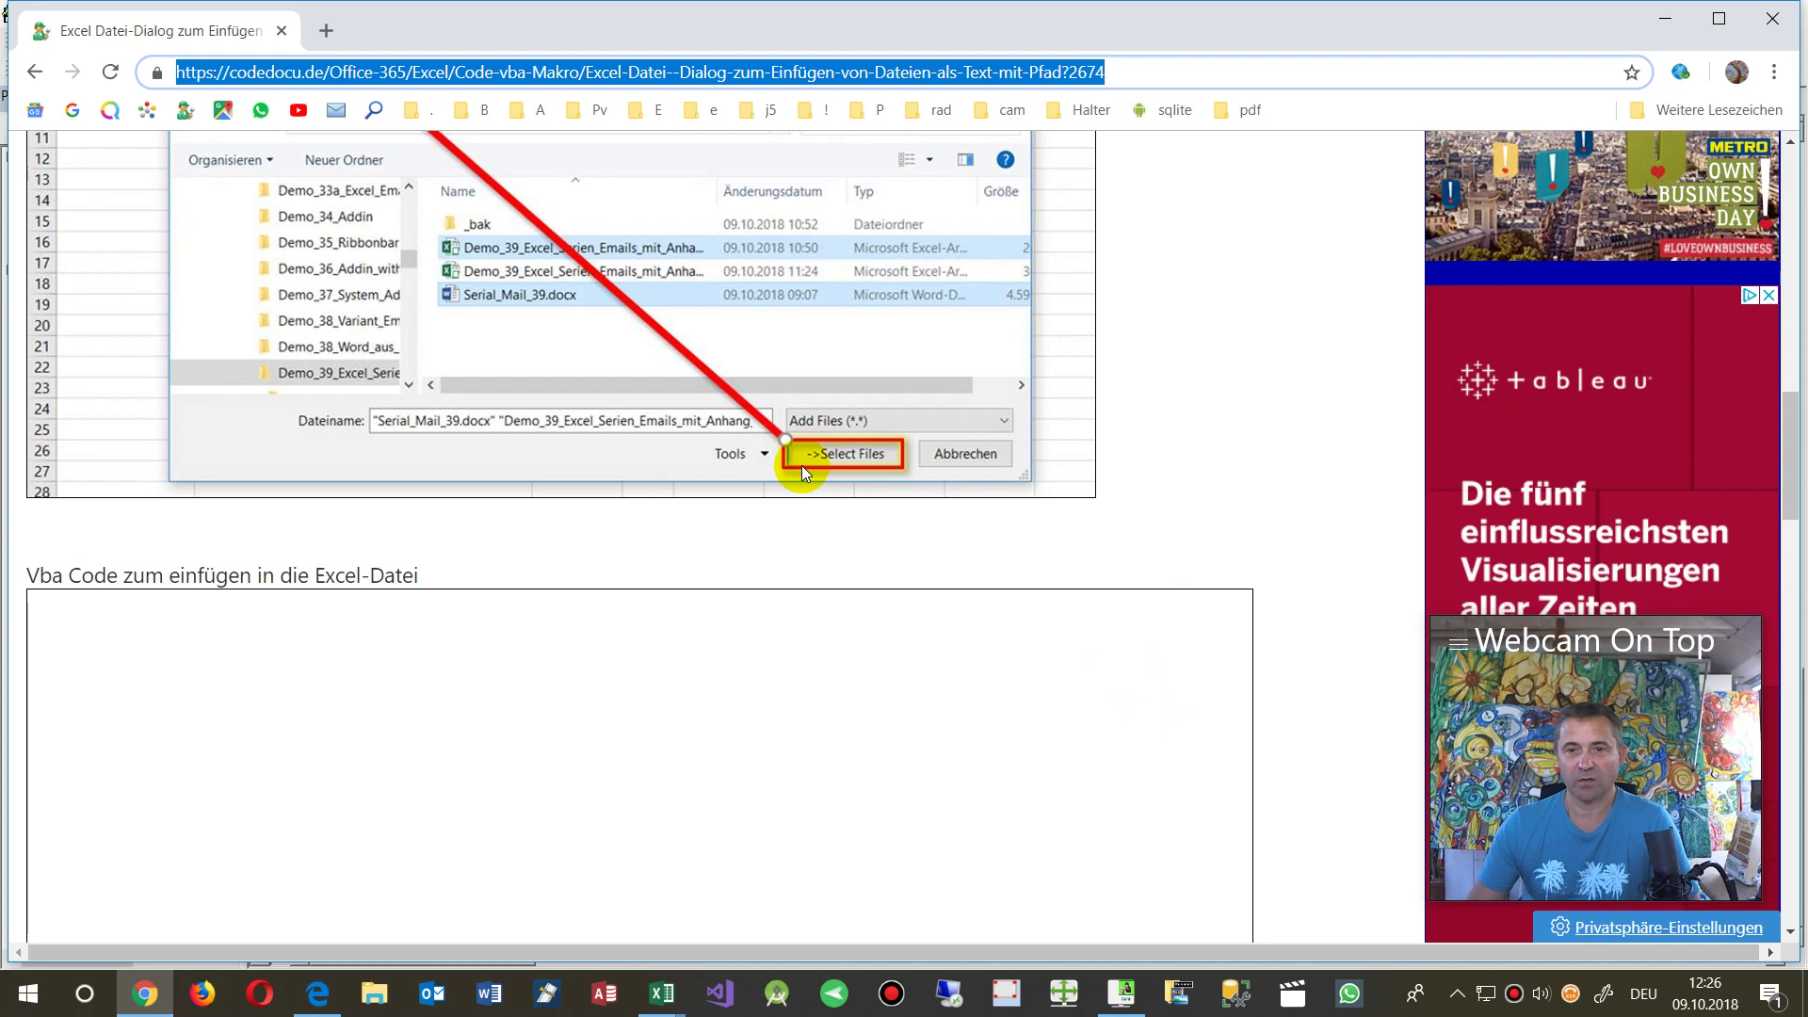
pyautogui.scroll(4, 801, 566)
pyautogui.scroll(-9, 296, 438)
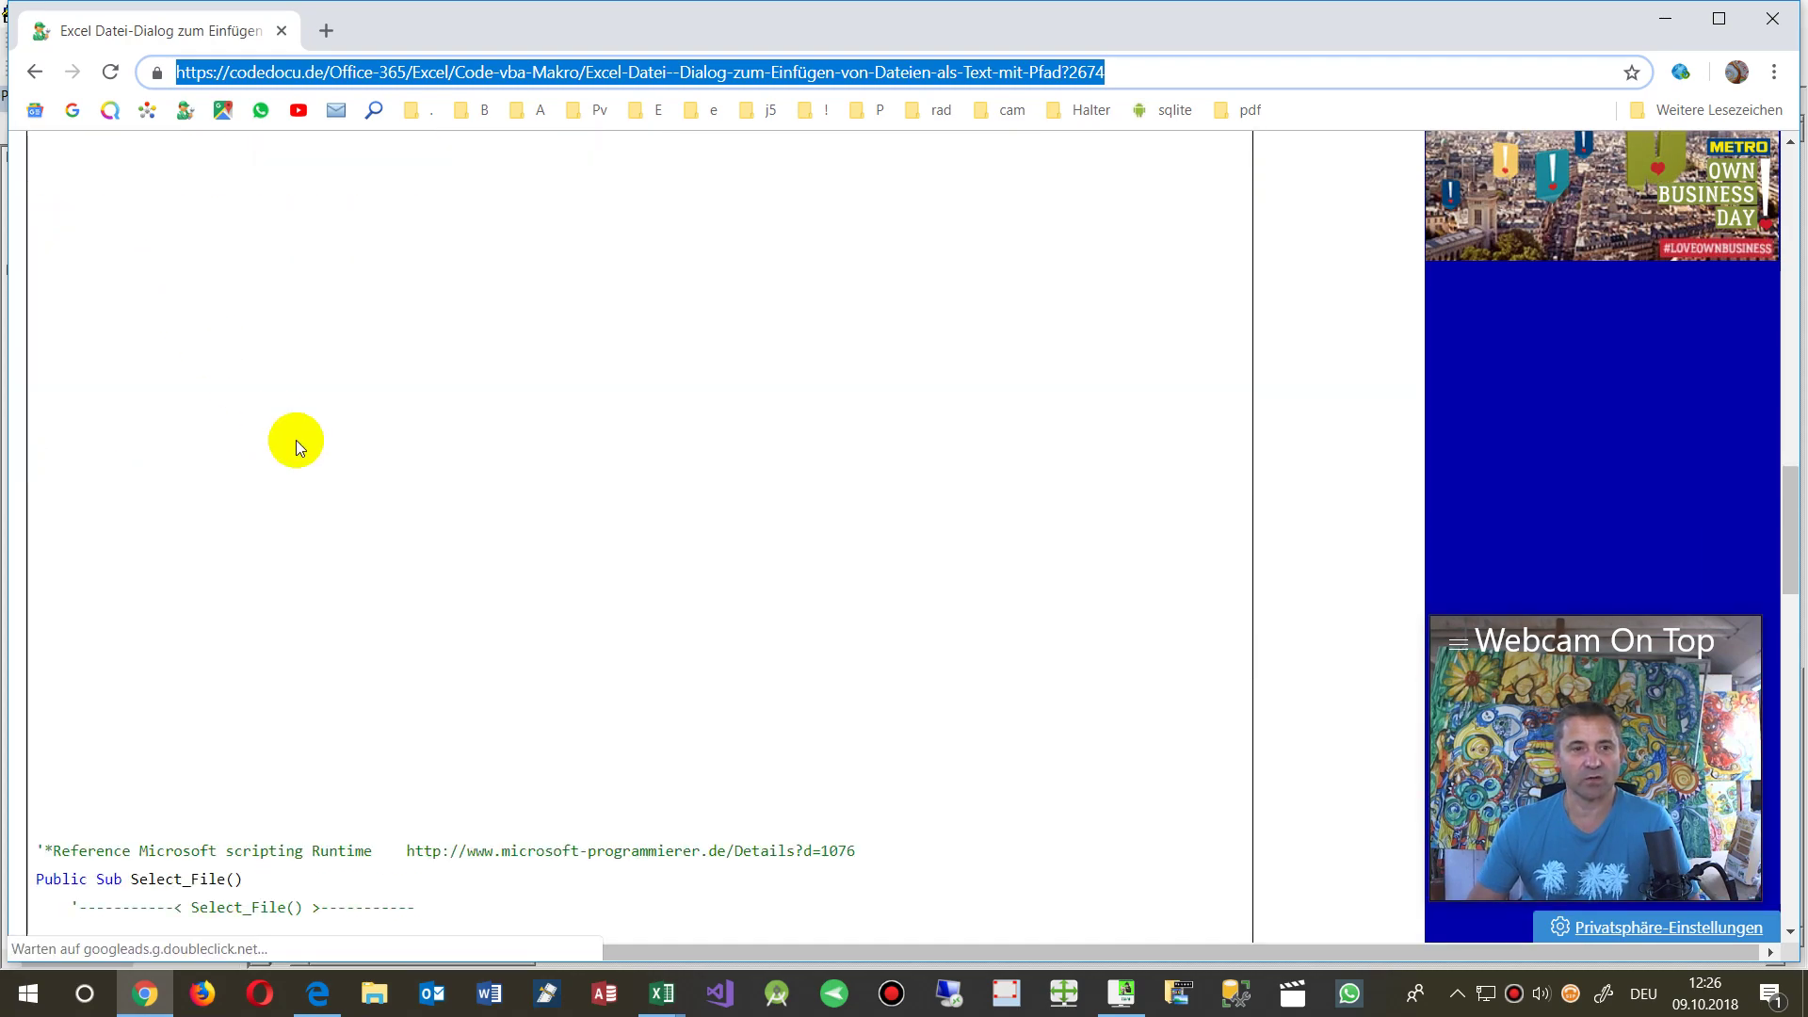
pyautogui.scroll(-7, 296, 439)
pyautogui.scroll(-7, 296, 439)
pyautogui.scroll(-8, 296, 443)
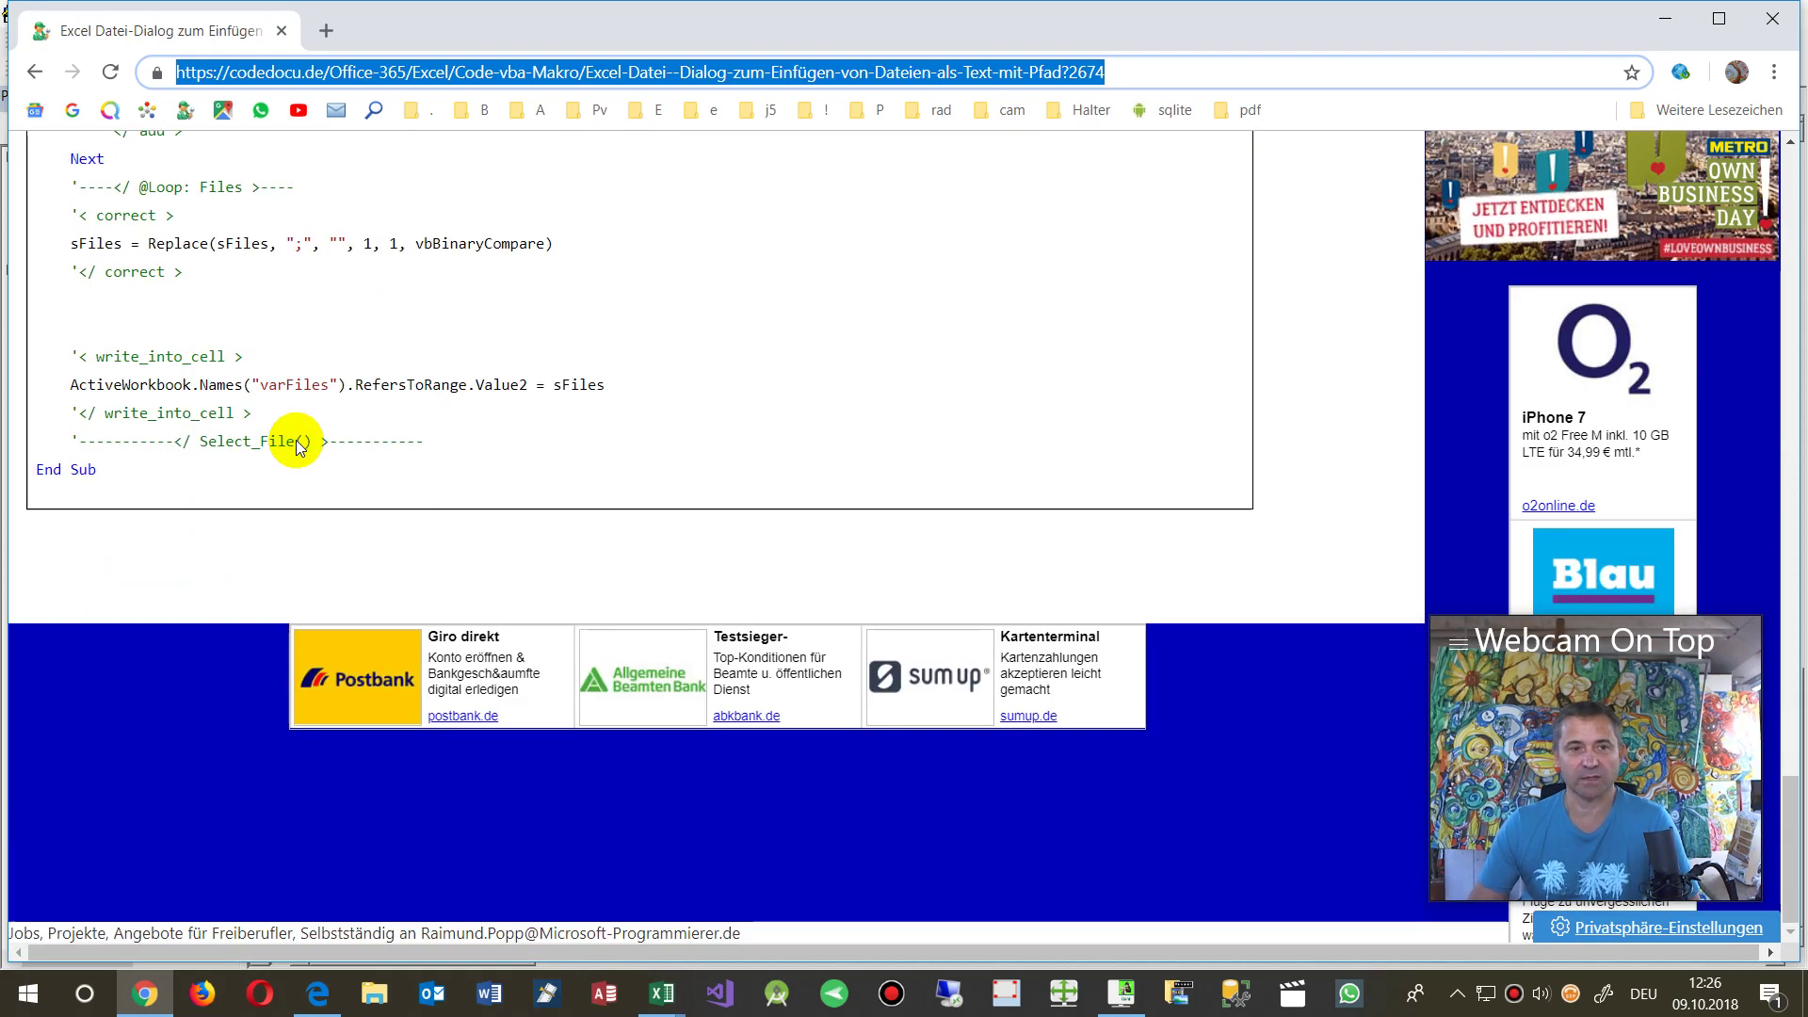
pyautogui.scroll(6, 290, 423)
pyautogui.scroll(4, 290, 423)
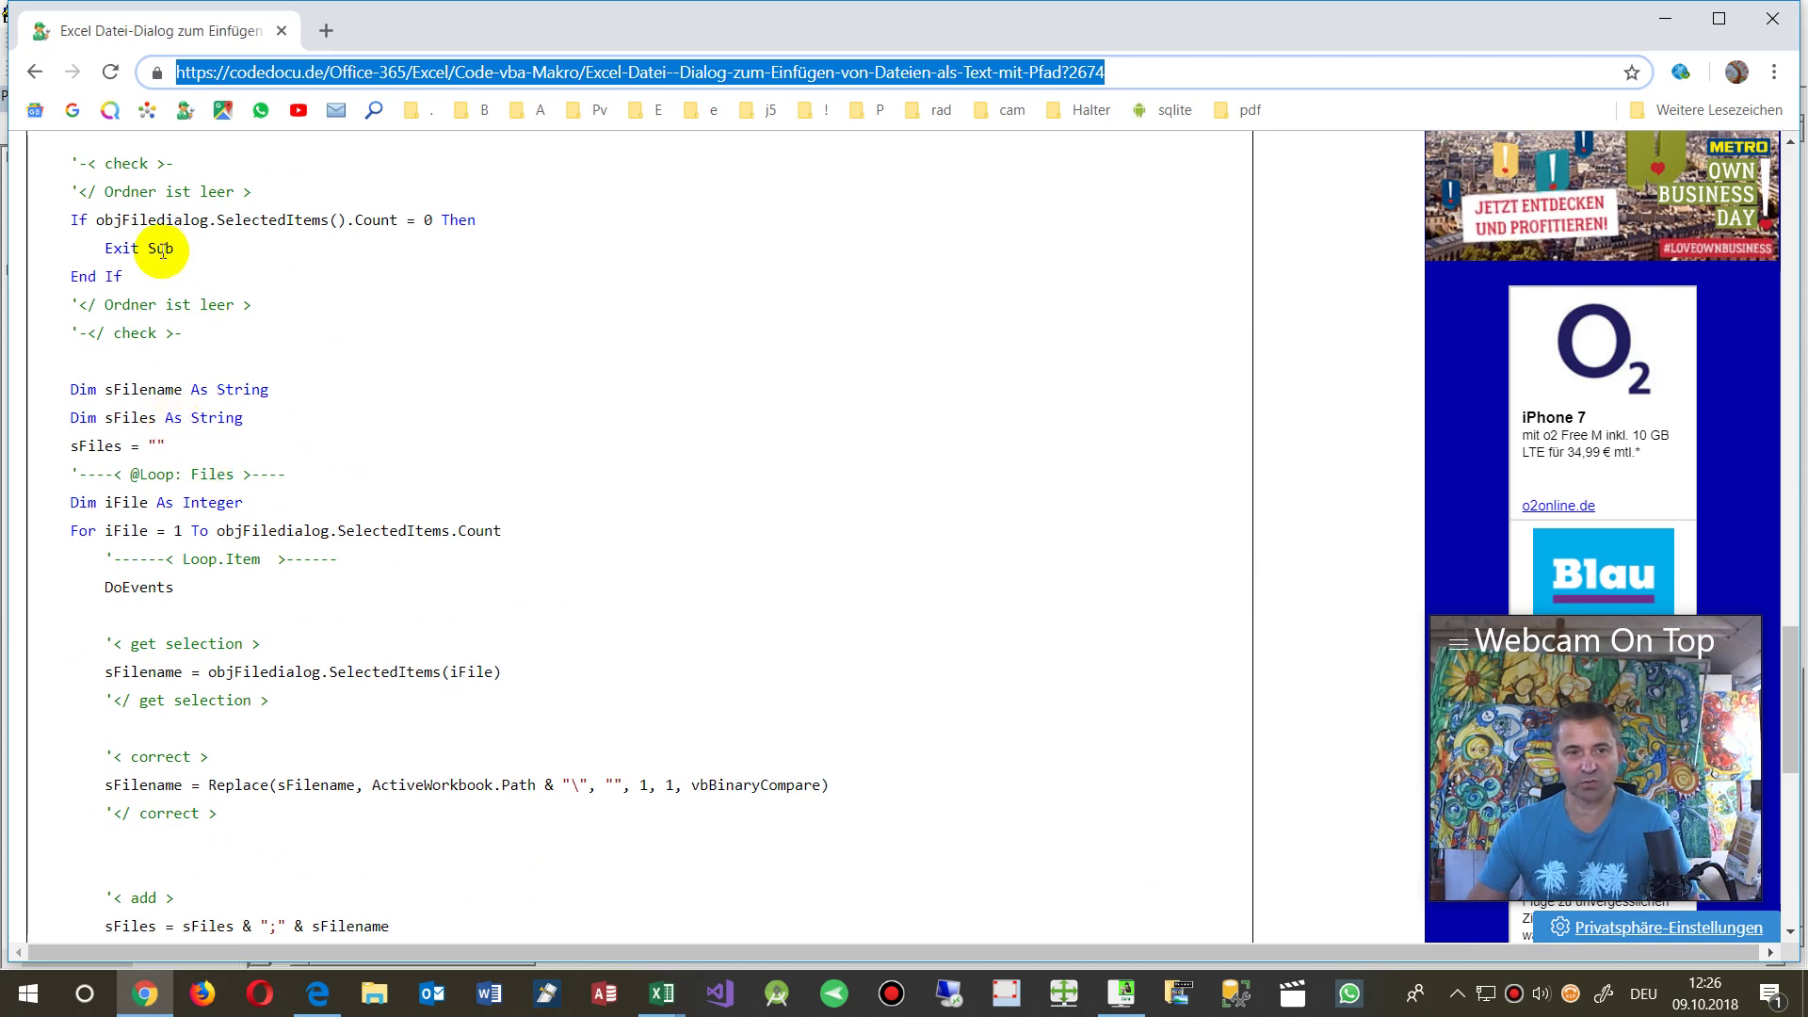
pyautogui.moveTo(166, 247); pyautogui.dragTo(740, 799)
pyautogui.click(1357, 852)
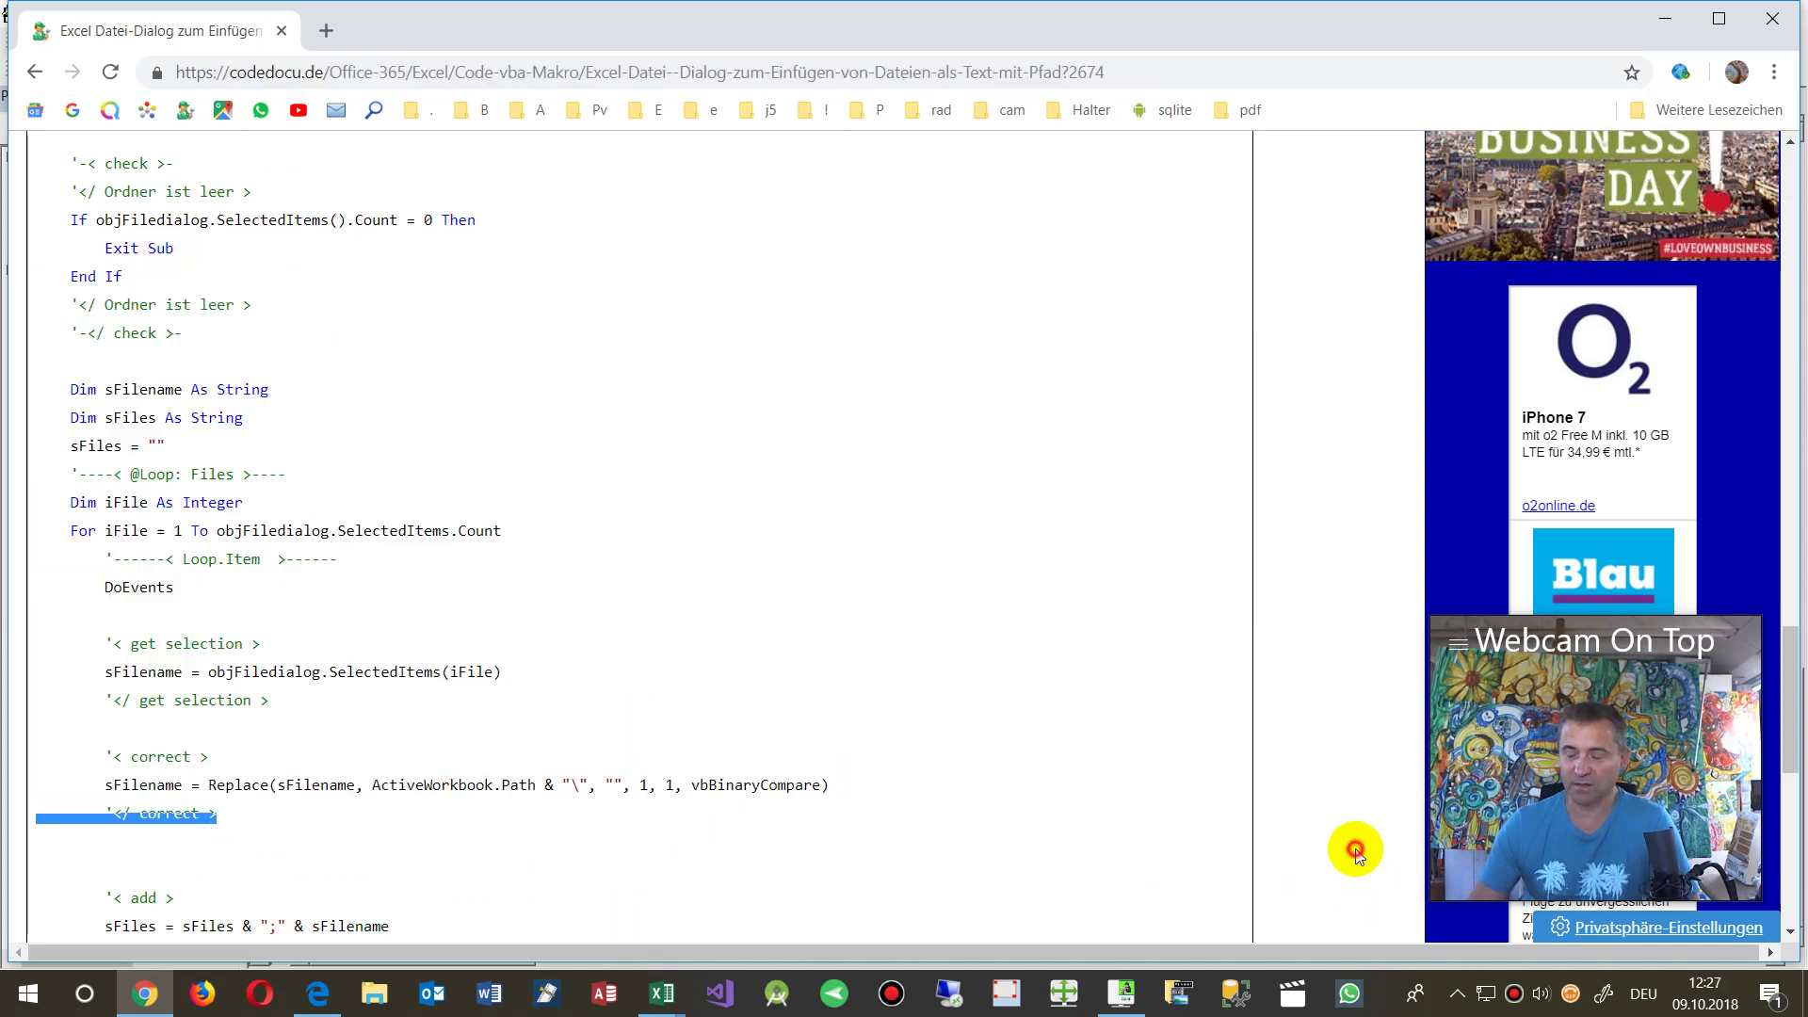
pyautogui.moveTo(1501, 646); pyautogui.dragTo(1499, 682)
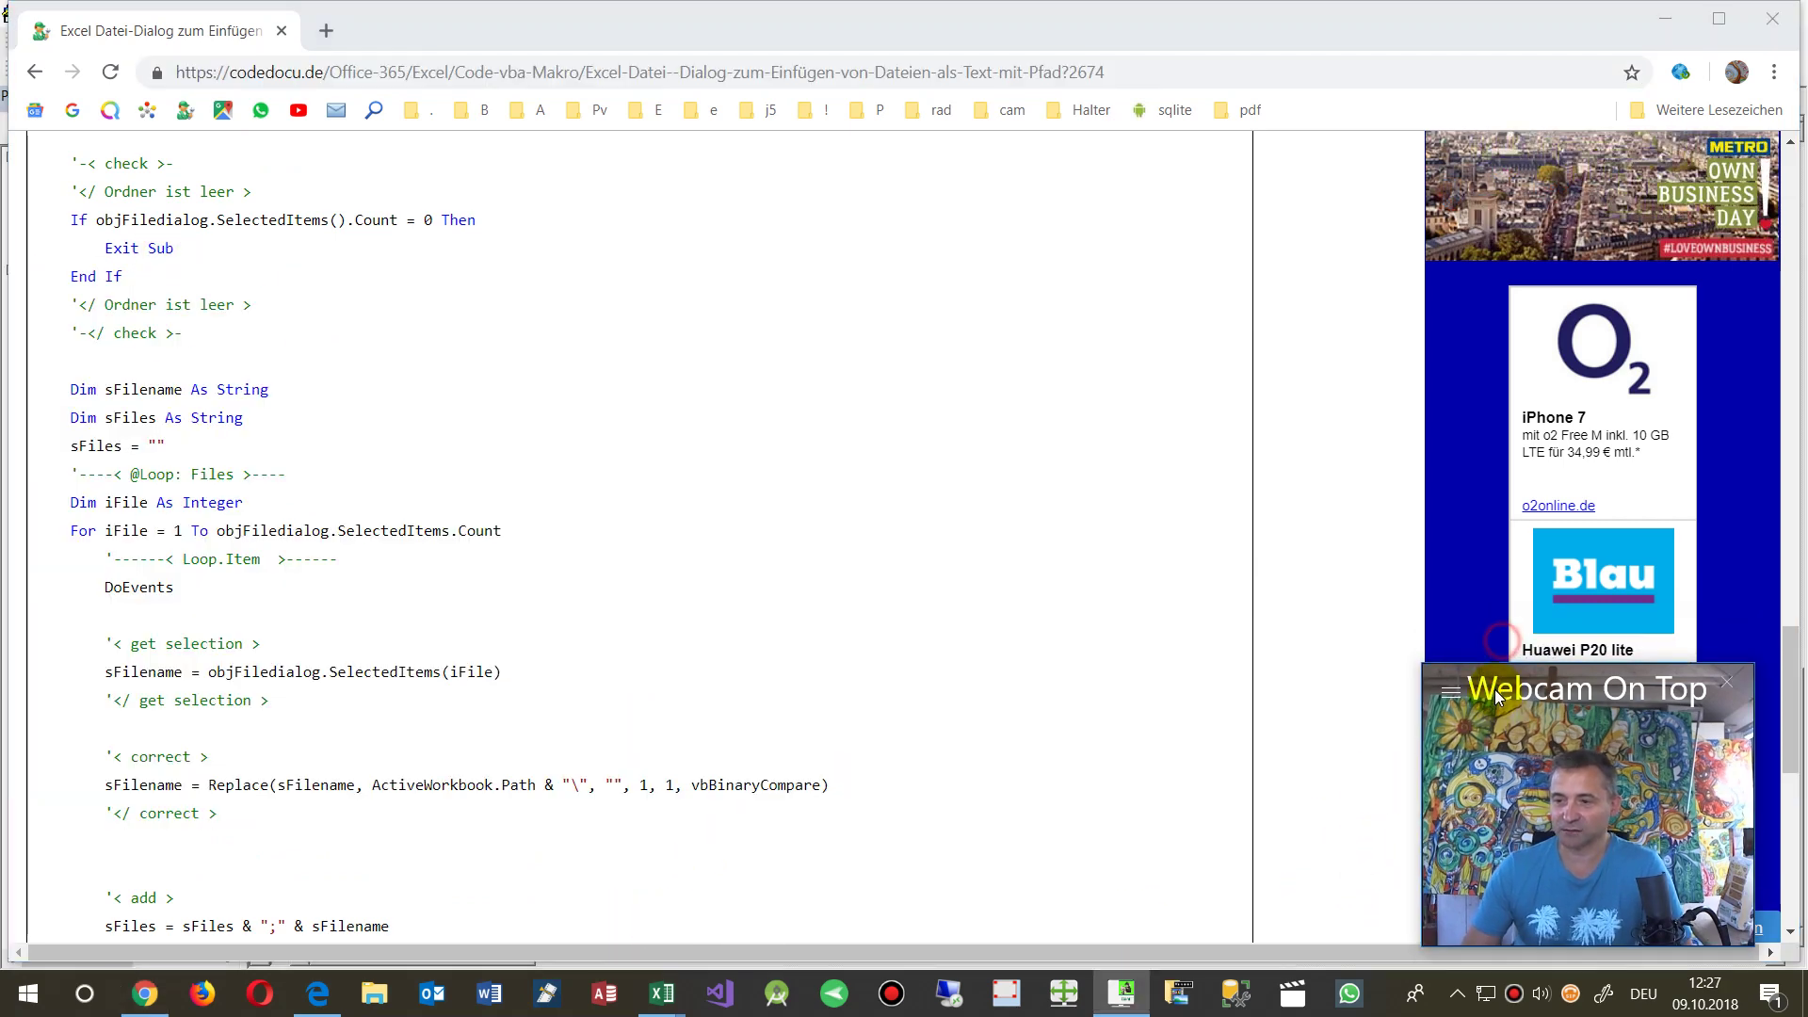
pyautogui.click(1300, 816)
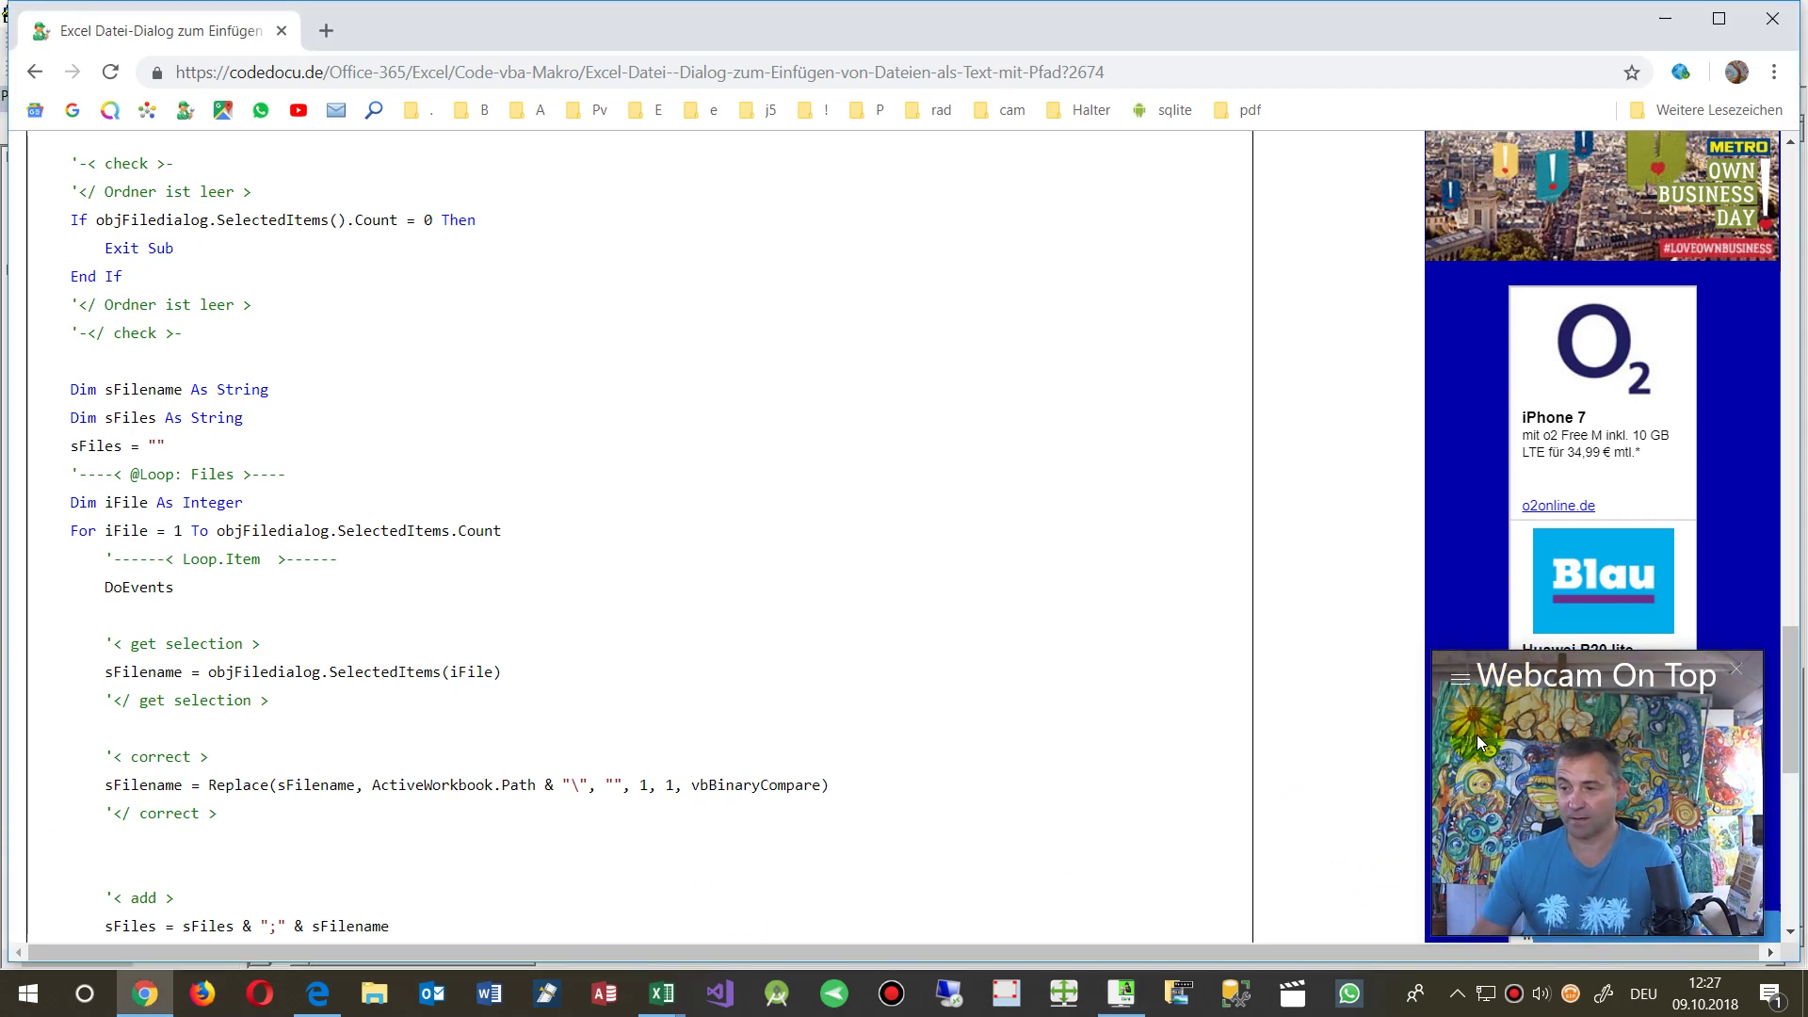